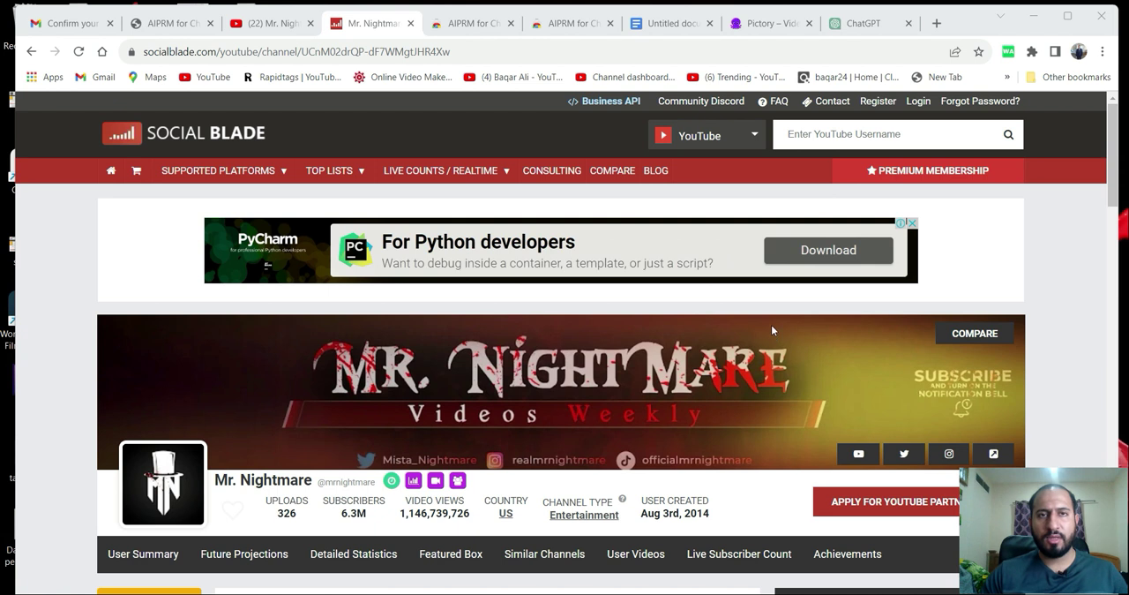
# Examine the Mr. Nightmare YouTube channel, checking its header details and the titles, thumbnails and view counts of its uploaded videos.
pyautogui.click(262, 29)
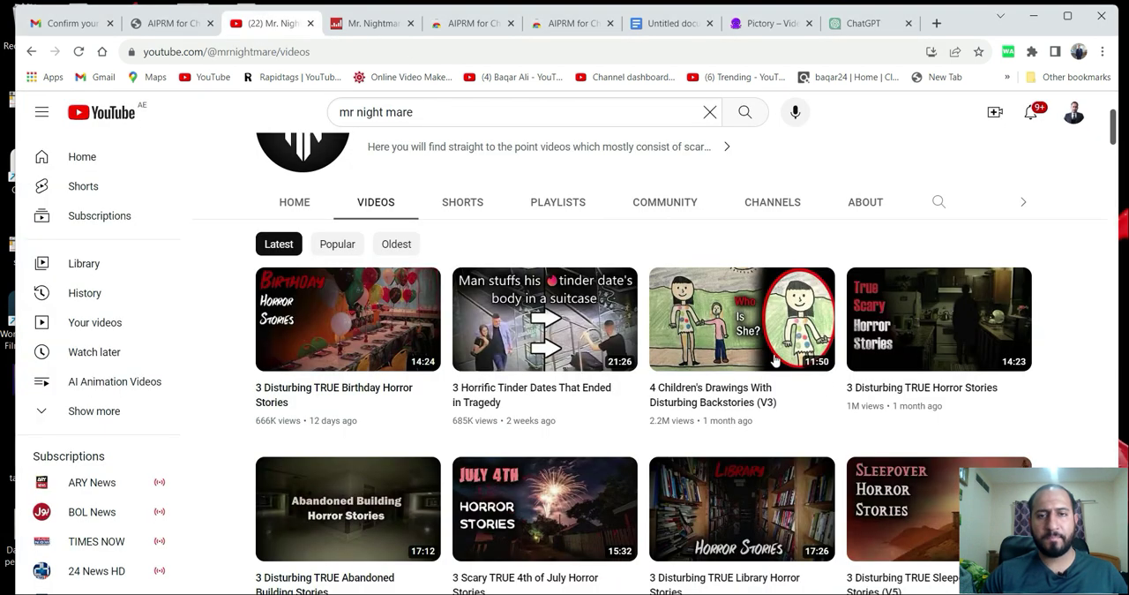
pyautogui.scroll(3, 610, 325)
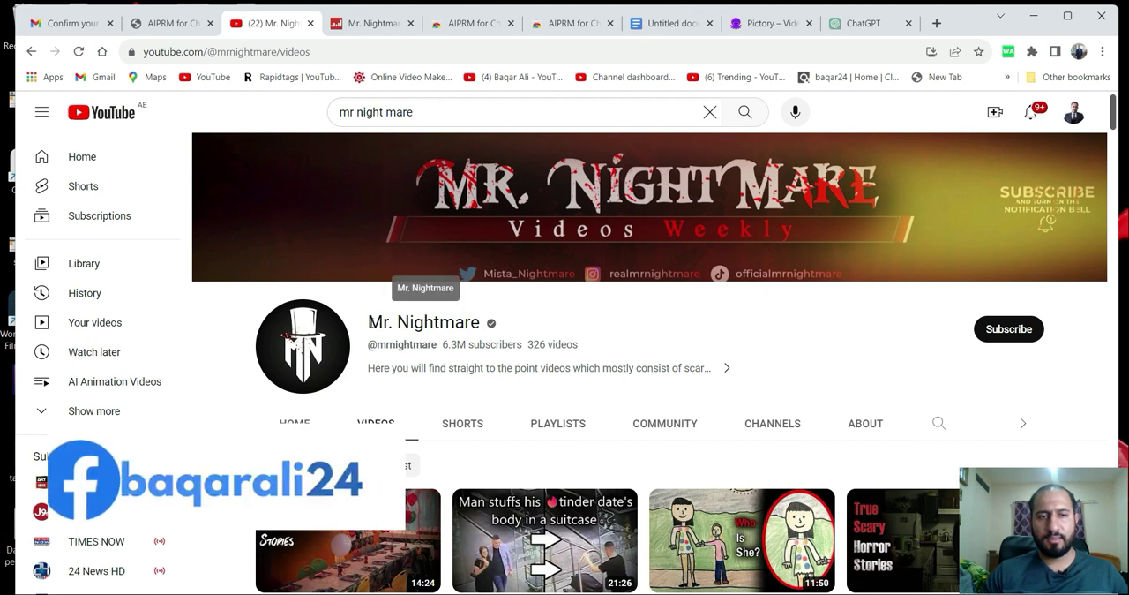
pyautogui.moveTo(367, 323); pyautogui.dragTo(482, 324)
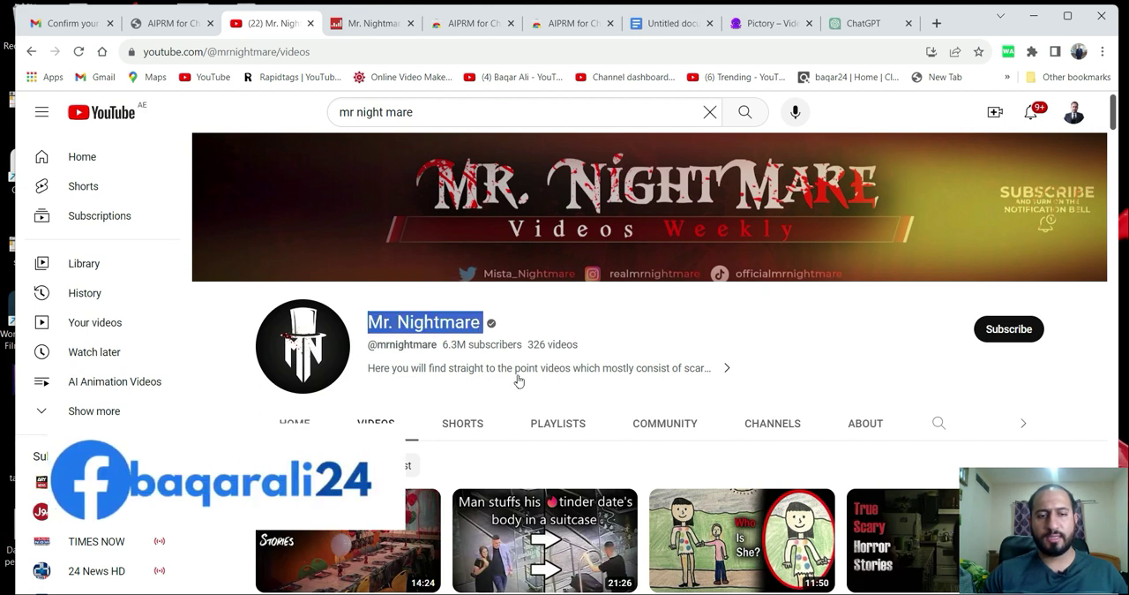
pyautogui.scroll(-3, 515, 378)
pyautogui.scroll(-2, 519, 382)
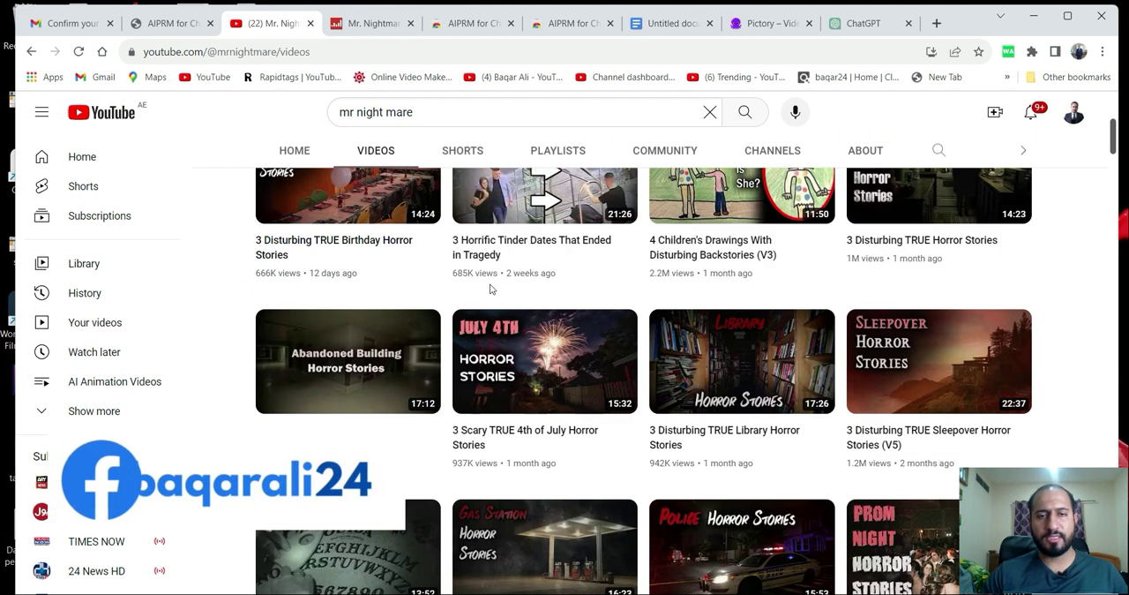
pyautogui.scroll(-5, 741, 370)
pyautogui.scroll(-8, 543, 426)
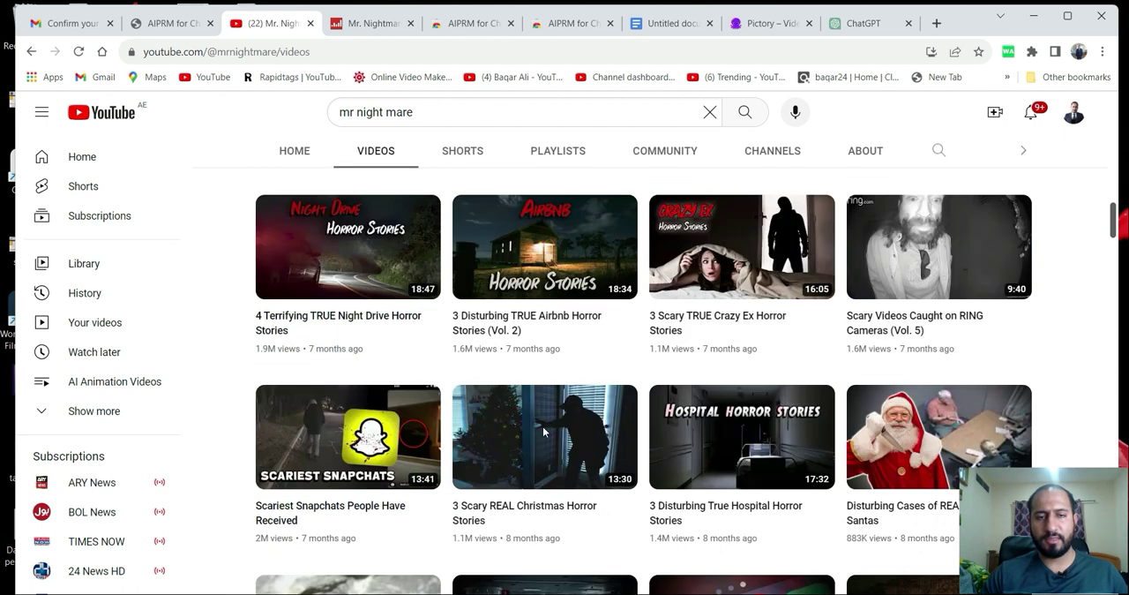
pyautogui.scroll(-2, 578, 380)
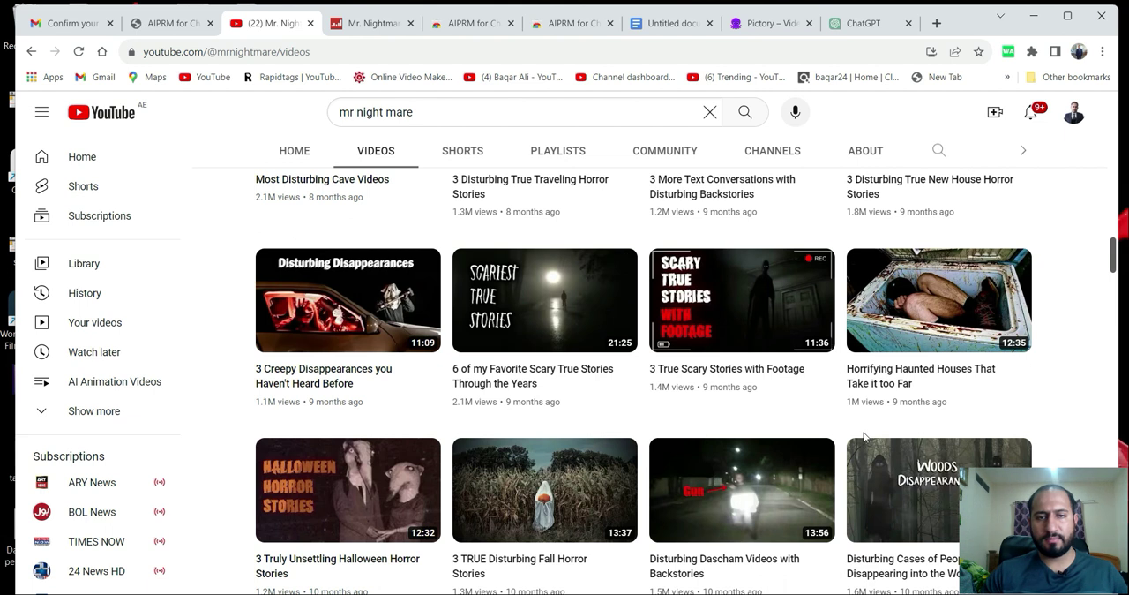
pyautogui.scroll(-5, 541, 427)
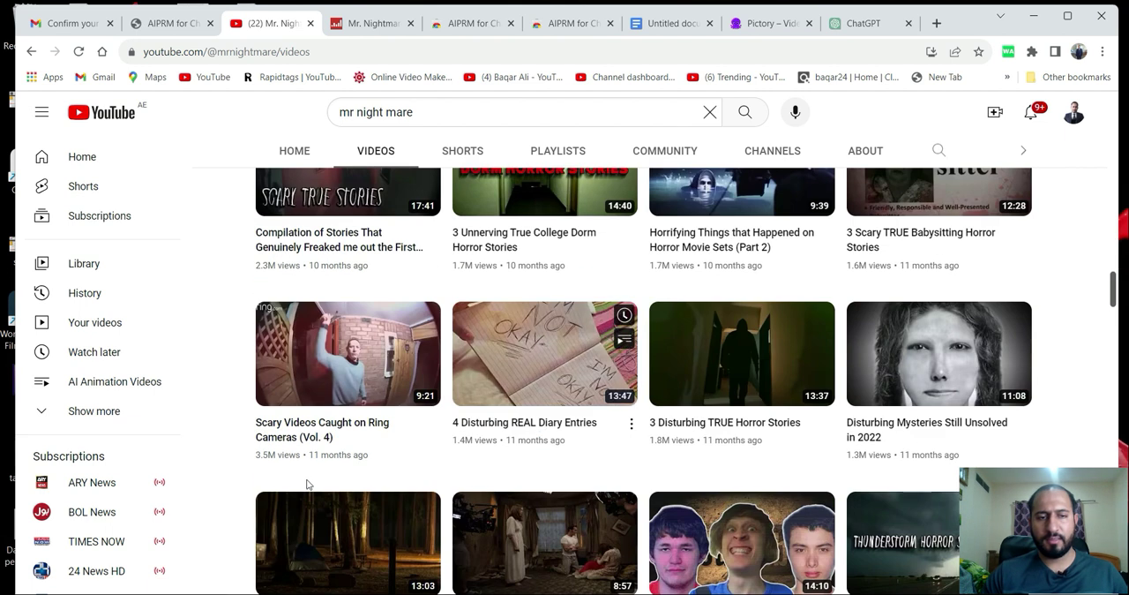
pyautogui.scroll(-5, 886, 467)
pyautogui.scroll(-5, 873, 353)
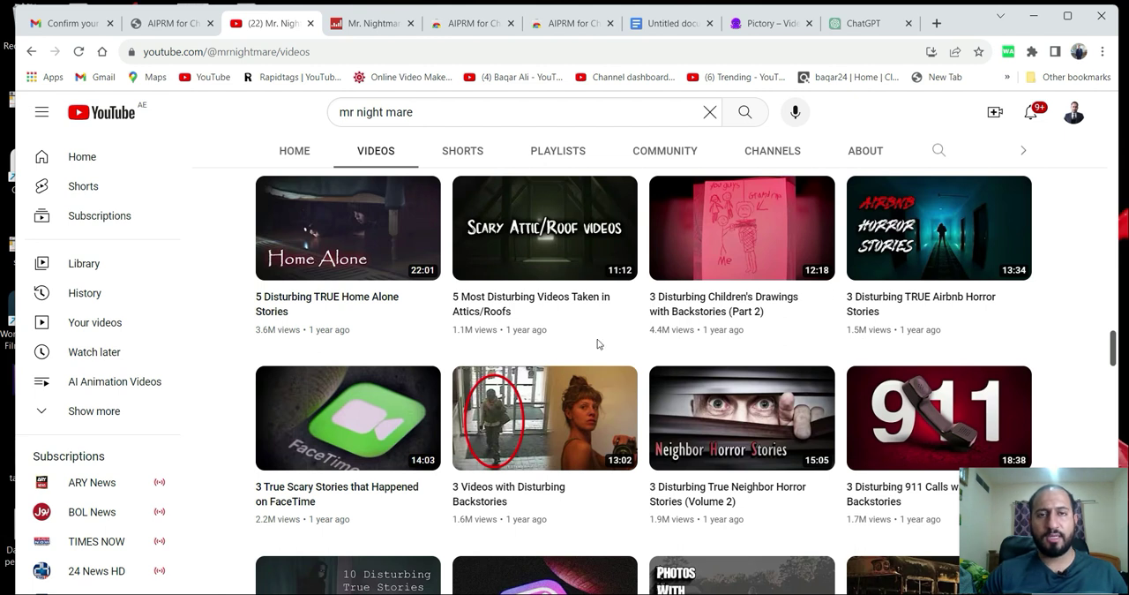
pyautogui.scroll(15, 597, 344)
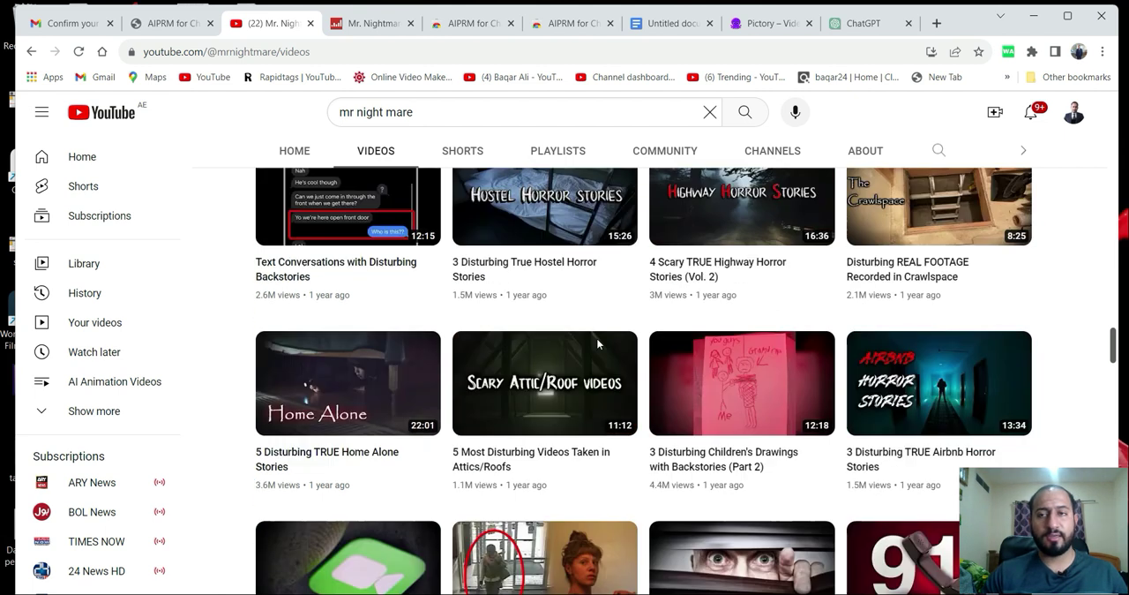
pyautogui.scroll(10, 597, 344)
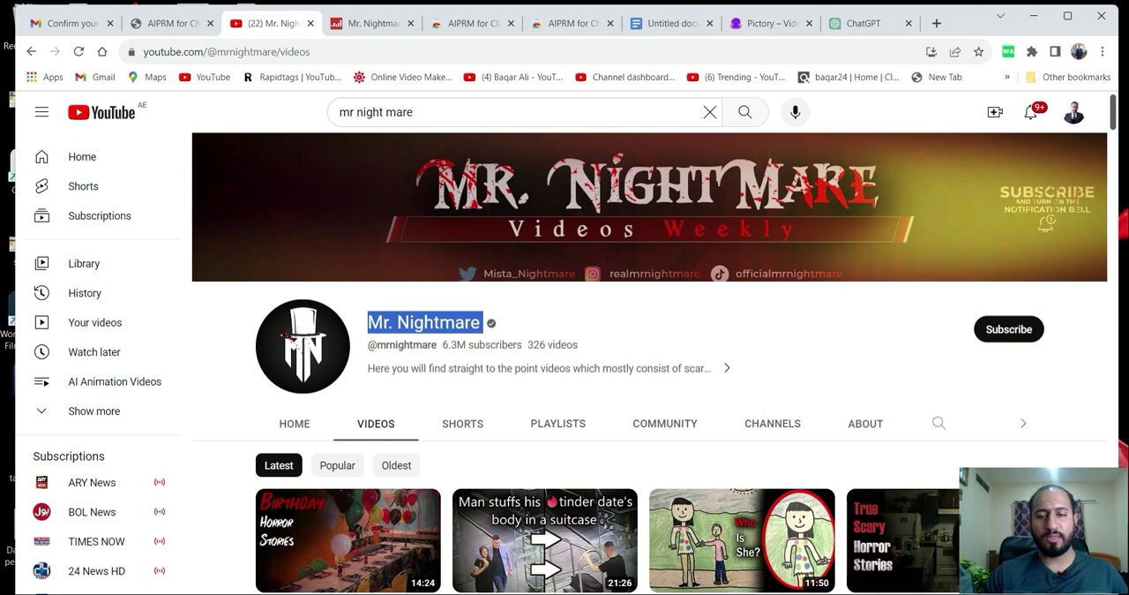
# View the saved image cc.jpg for the channel's Social Blade ranks and estimated earnings, and return to the browser.
pyautogui.click(887, 593)
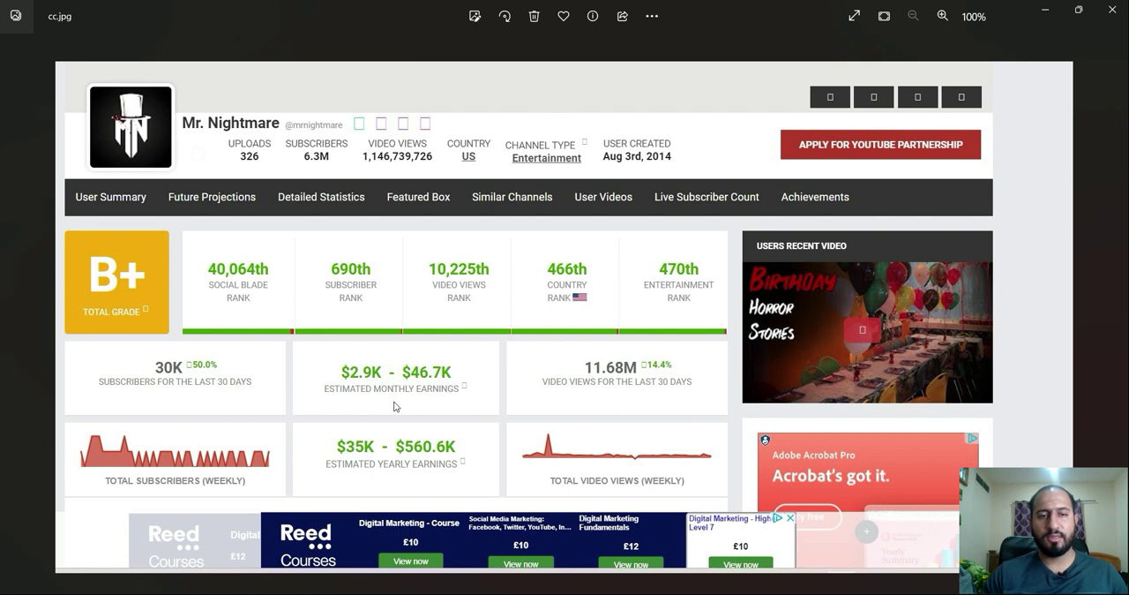
pyautogui.click(1045, 16)
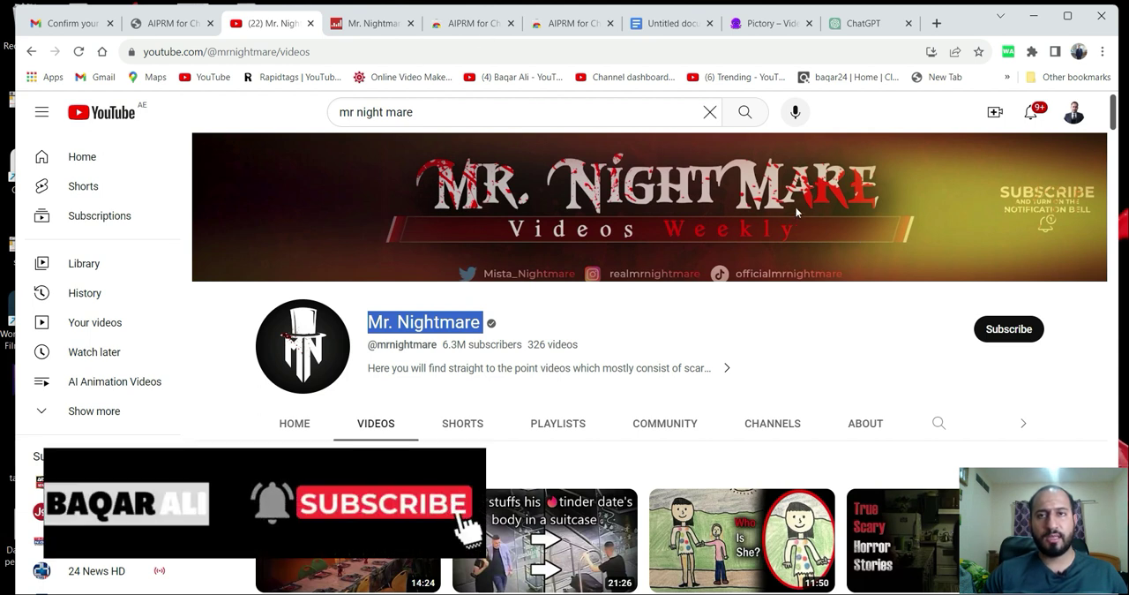
# Copy the text "AIPRM - ChatGPT" from the prompt library heading on the ChatGPT page.
pyautogui.click(865, 23)
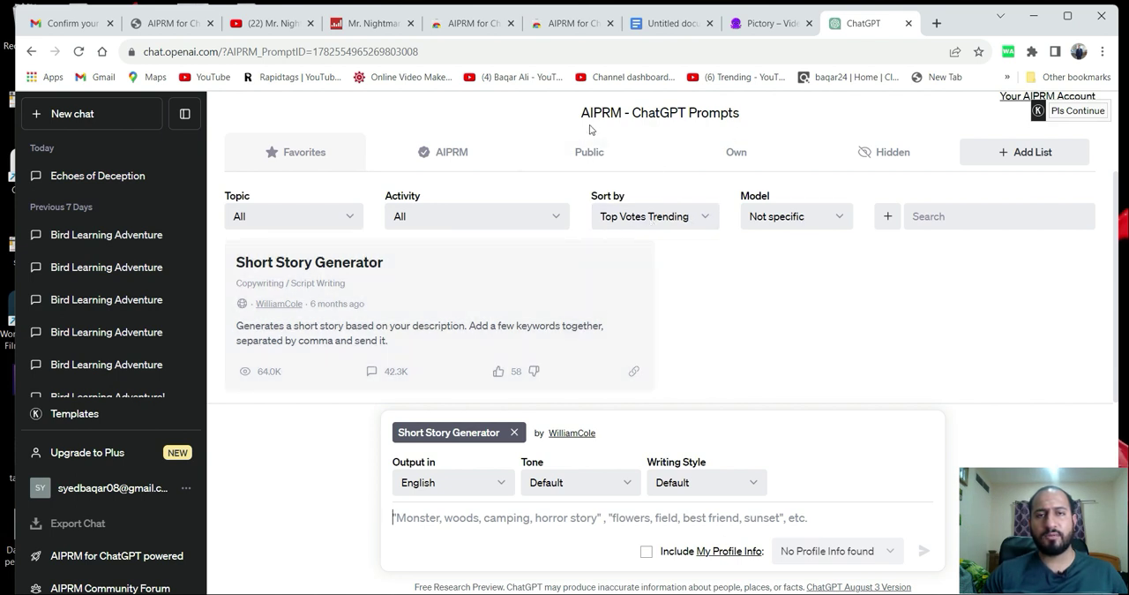
pyautogui.moveTo(579, 114); pyautogui.dragTo(686, 112)
pyautogui.rightClick(662, 111)
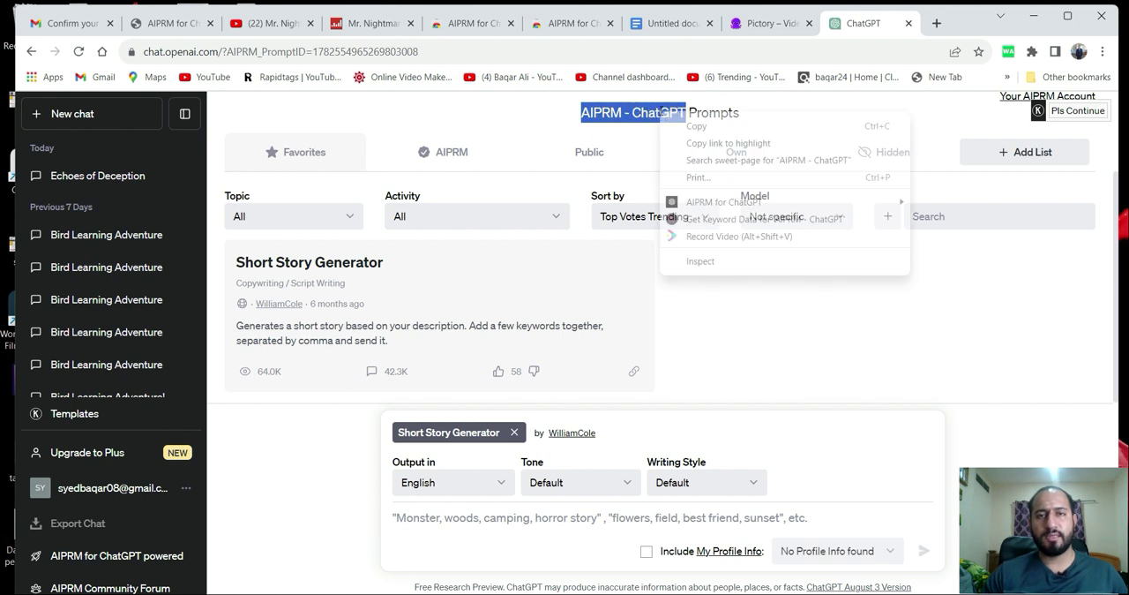
pyautogui.click(677, 126)
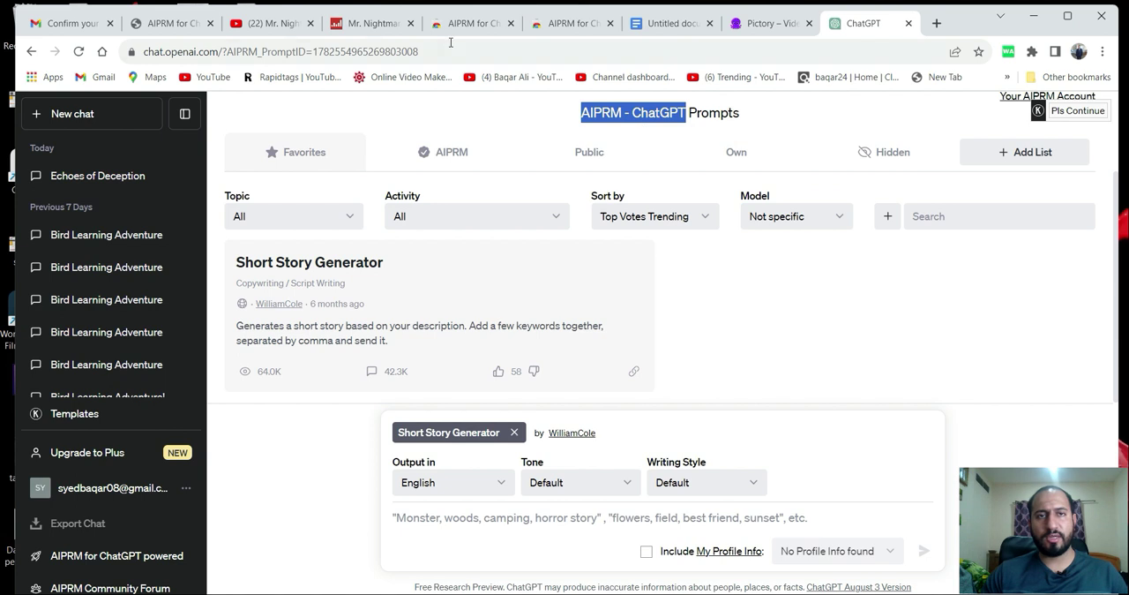
# Search Google for "AIPRM - ChatGPT" and open the AIPRM for ChatGPT extension page in the Chrome Web Store.
pyautogui.click(463, 31)
pyautogui.click(350, 52)
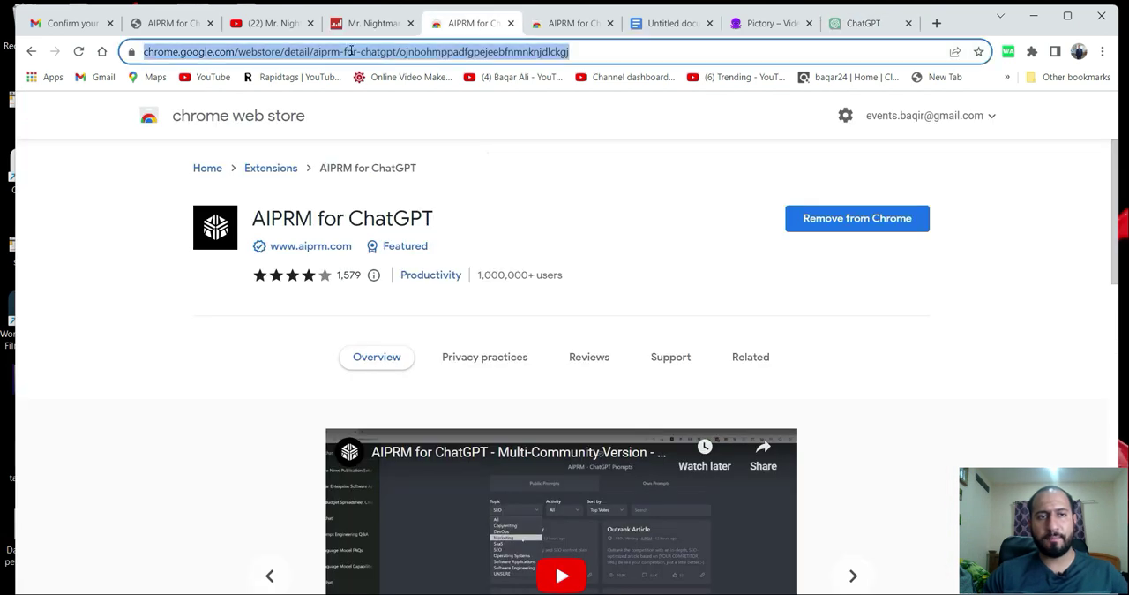
pyautogui.write('g')
pyautogui.press('Return')
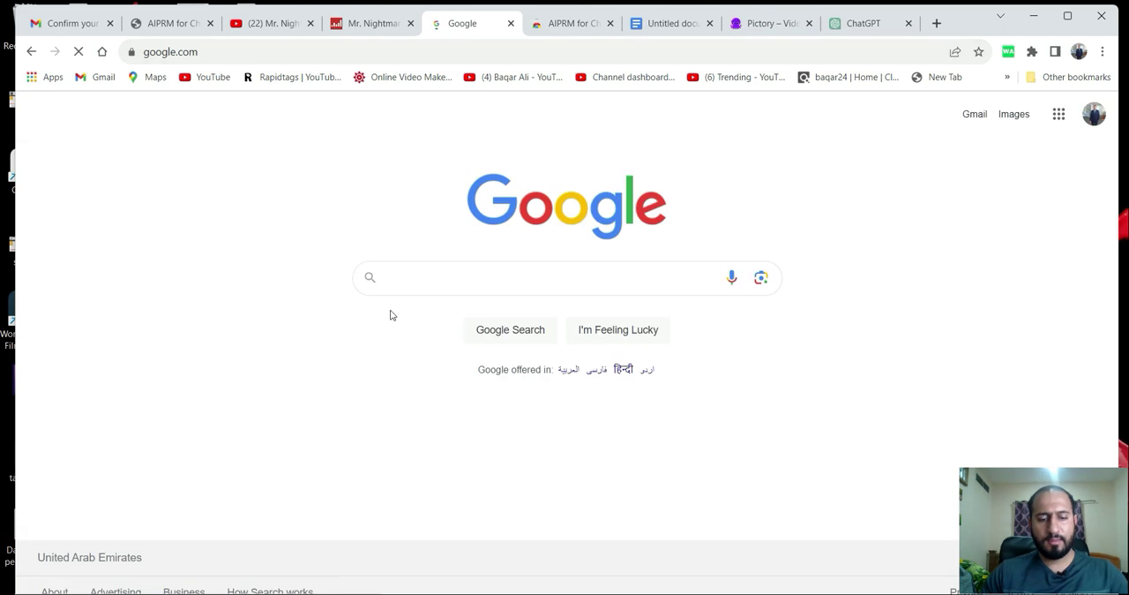
pyautogui.hotkey('ctrl', 'v')
pyautogui.press('Return')
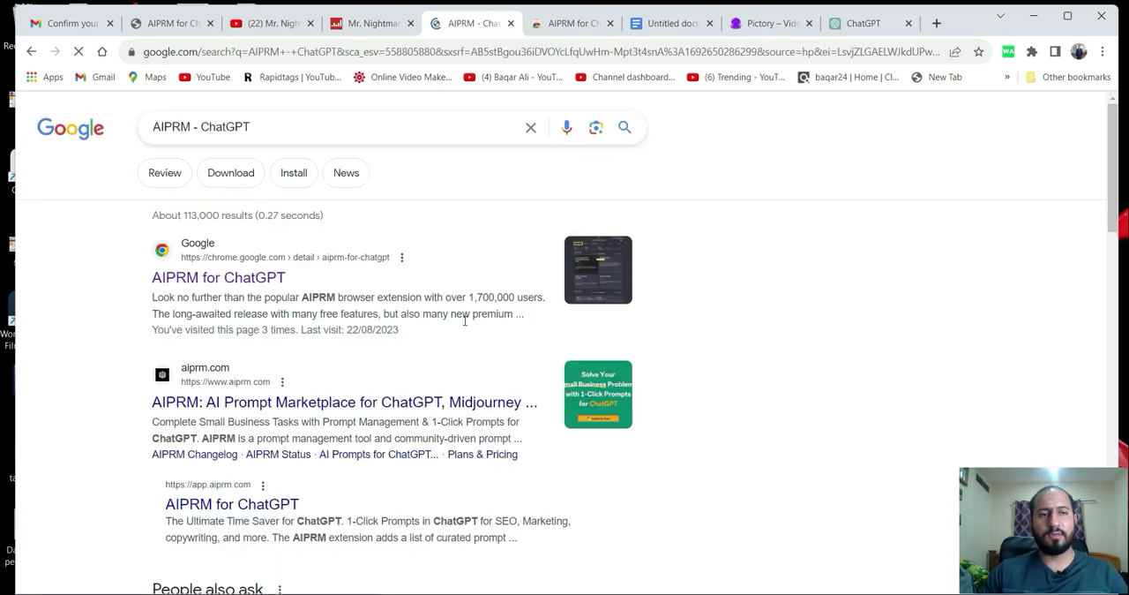
pyautogui.click(200, 289)
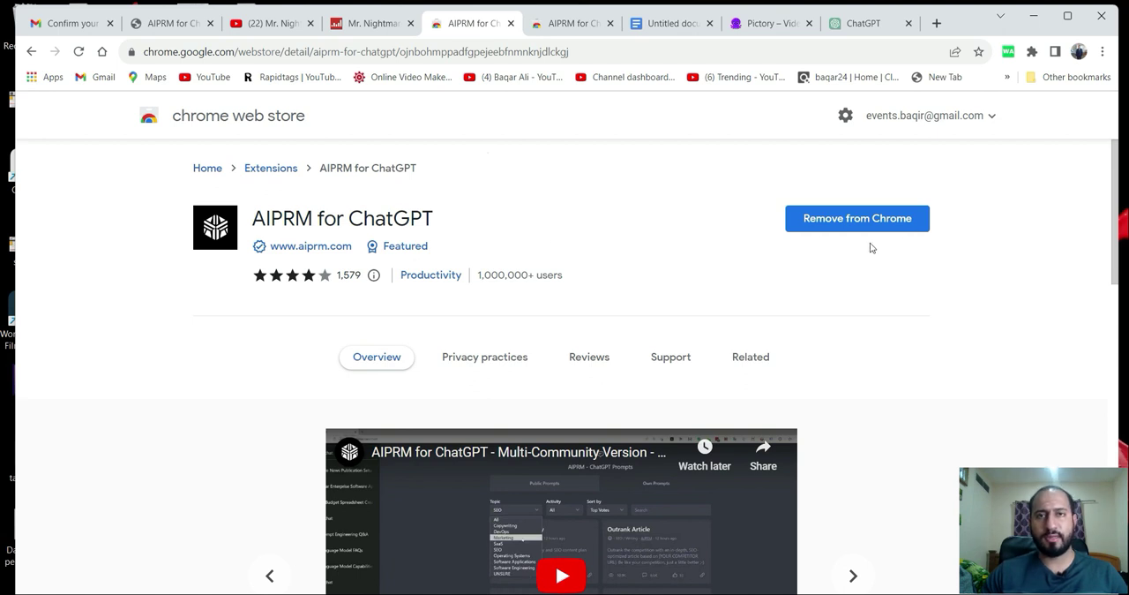
# Copy the murder mystery, horror, police investigation and huge twist prompt from the Notepad notes into ChatGPT's Short Story Generator prompt.
pyautogui.click(867, 24)
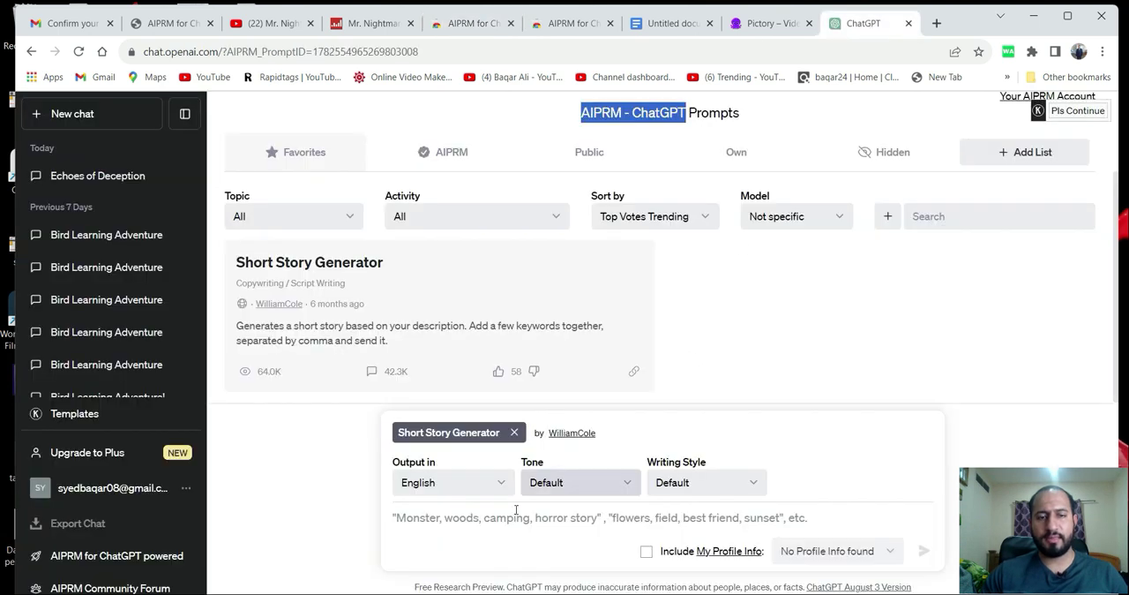
pyautogui.click(475, 529)
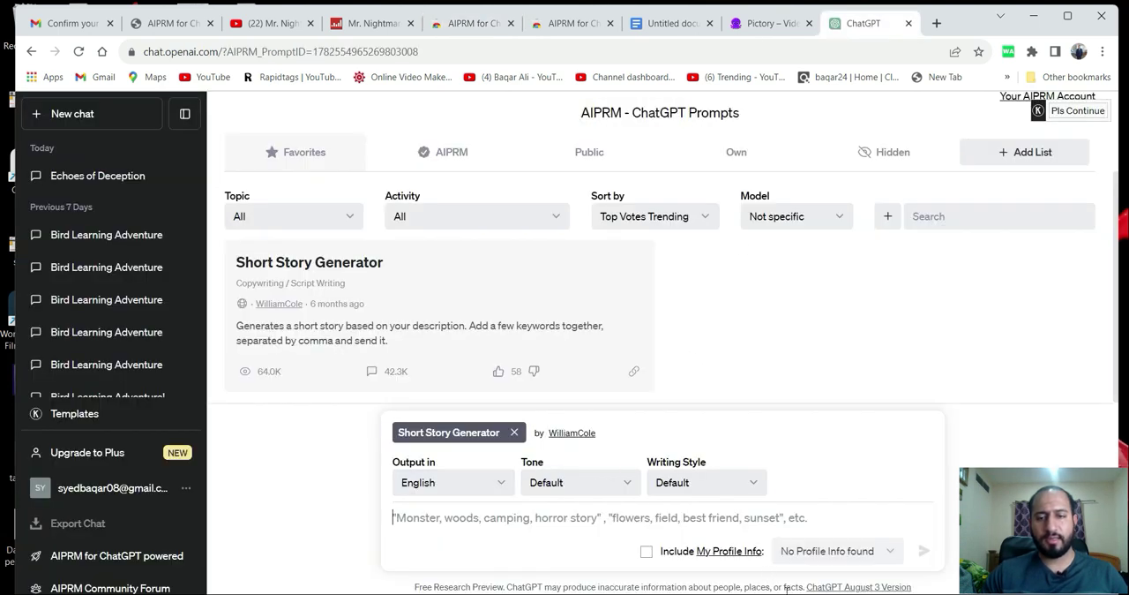
pyautogui.hotkey('alt', 'Tab')
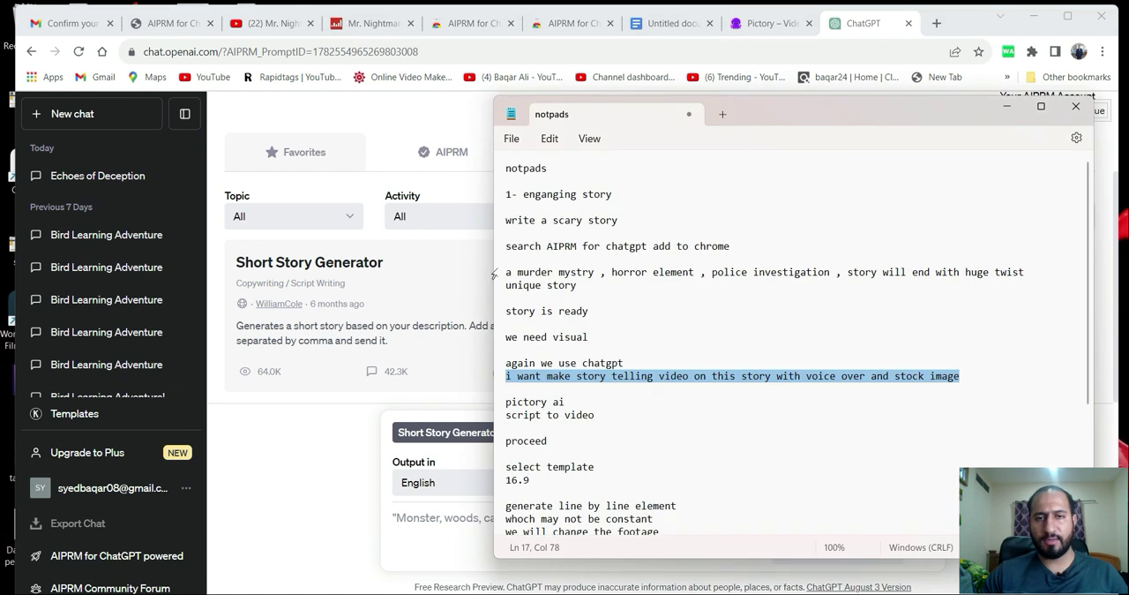
pyautogui.moveTo(508, 272); pyautogui.dragTo(577, 287)
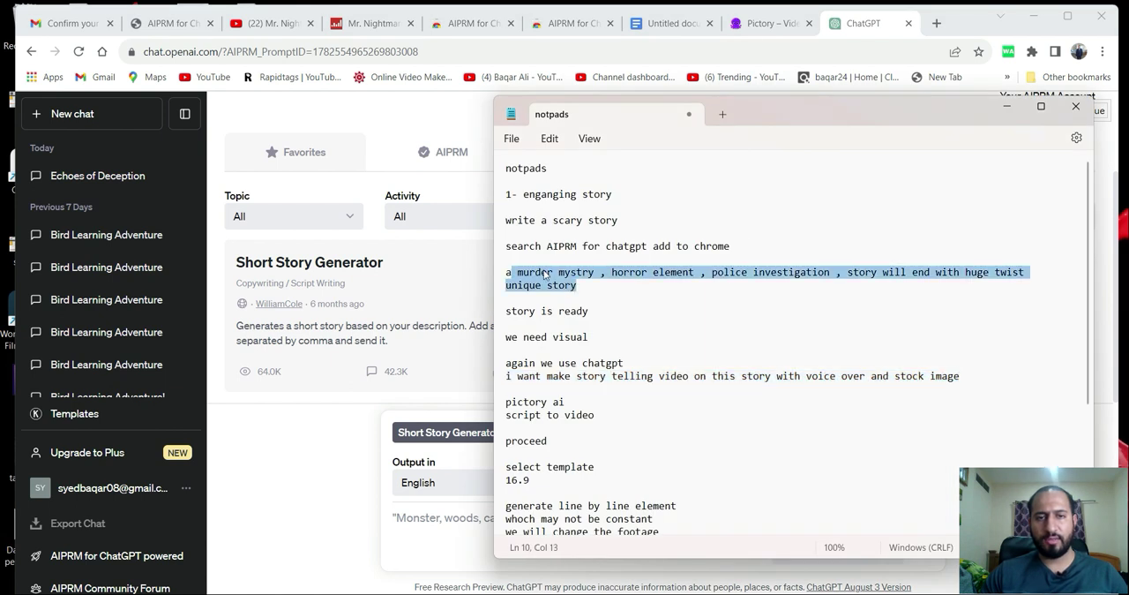
pyautogui.click(542, 272)
pyautogui.moveTo(508, 272); pyautogui.dragTo(584, 288)
pyautogui.click(1006, 107)
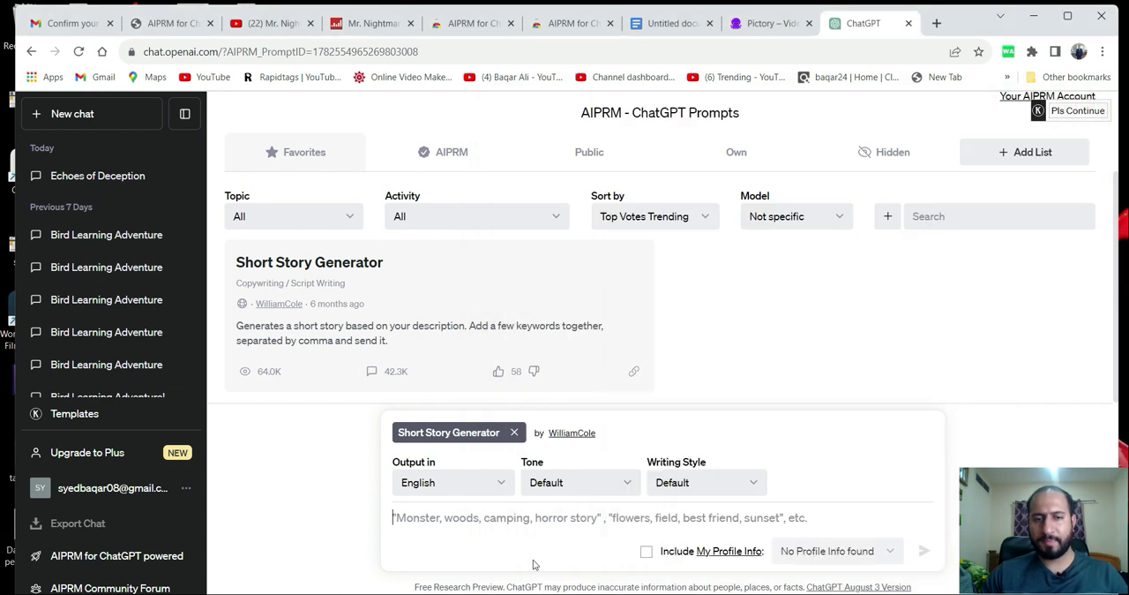
pyautogui.hotkey('ctrl', 'v')
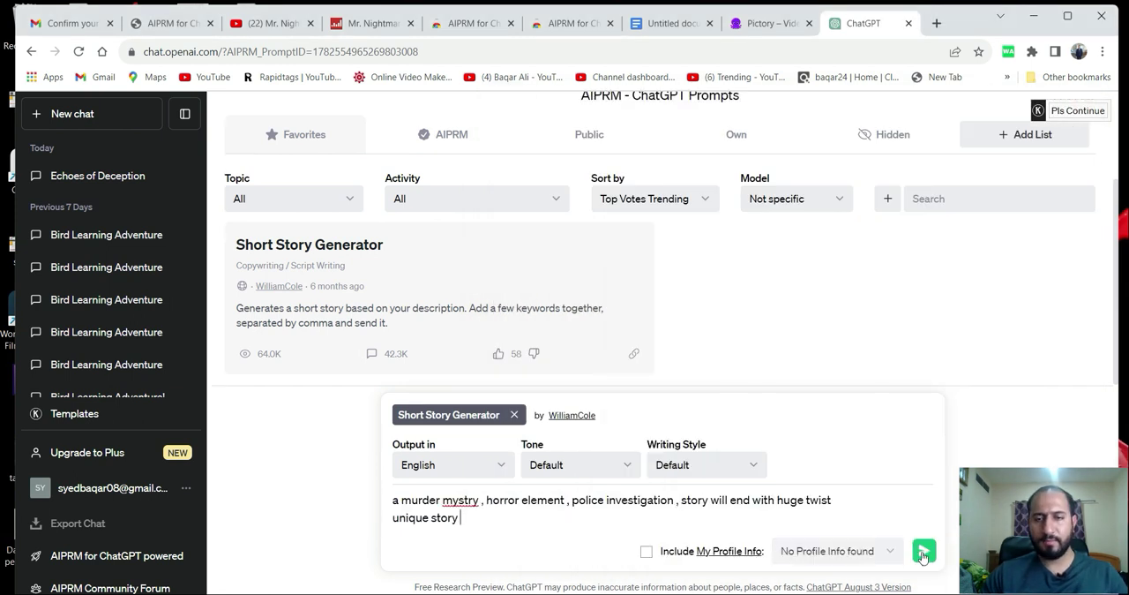
# Correct "mystry" to "mystery" in the prompt, then generate the short story and look it over.
pyautogui.rightClick(467, 502)
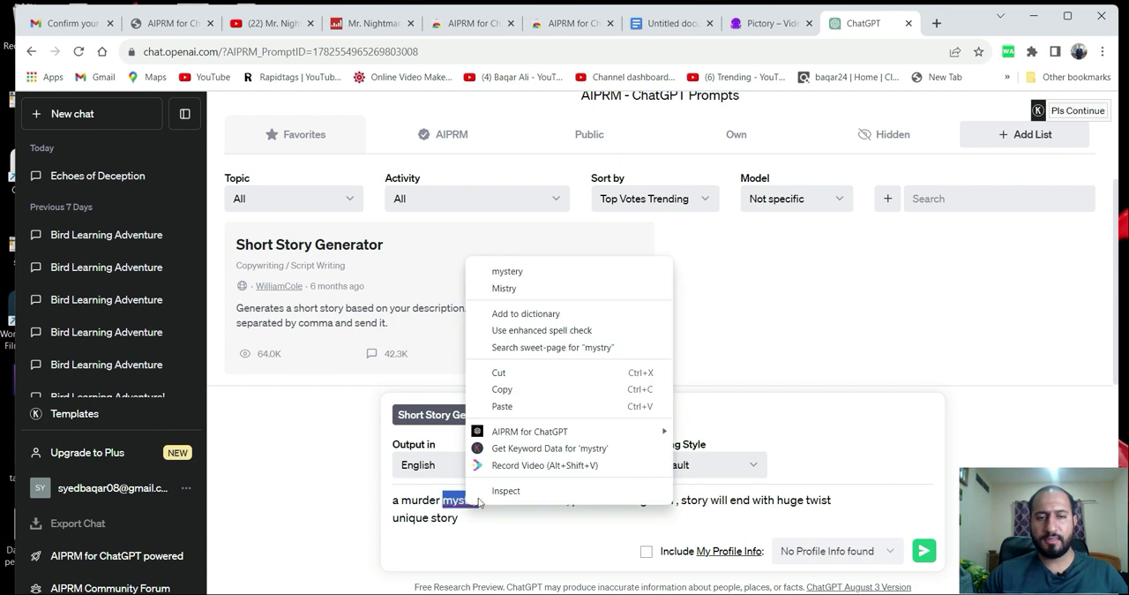
pyautogui.click(516, 271)
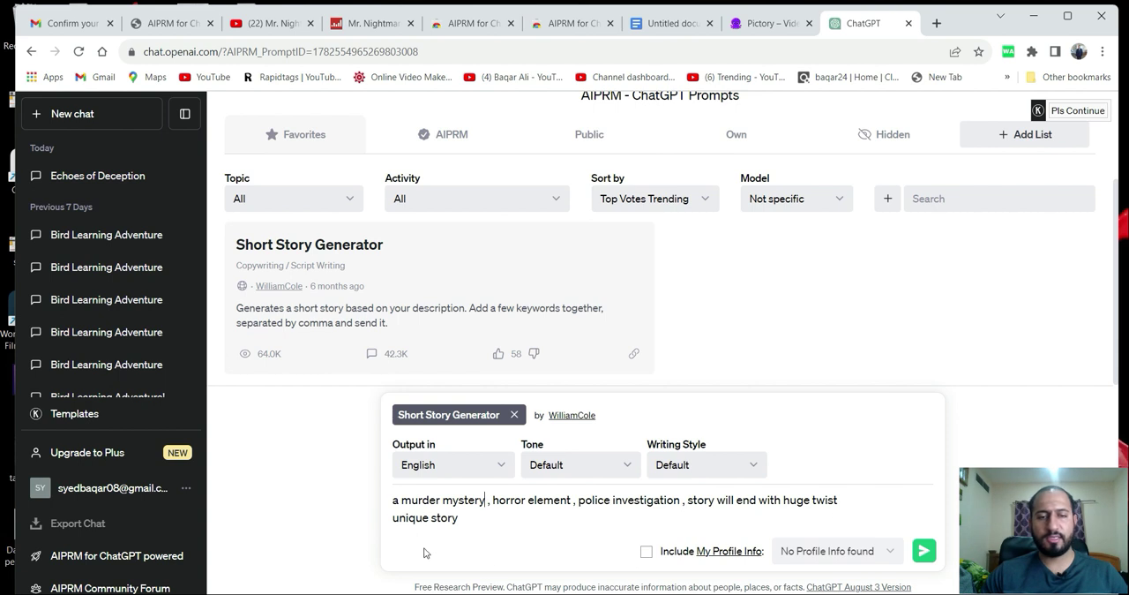
pyautogui.click(924, 553)
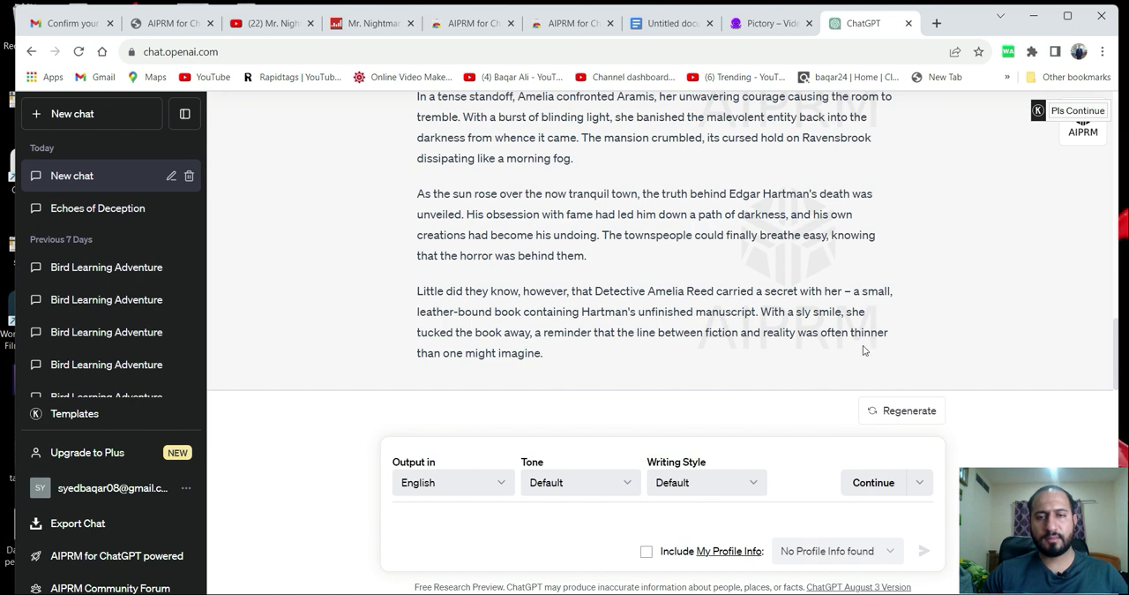
pyautogui.scroll(6, 500, 252)
pyautogui.scroll(3, 499, 249)
pyautogui.scroll(-4, 454, 275)
pyautogui.scroll(-6, 451, 275)
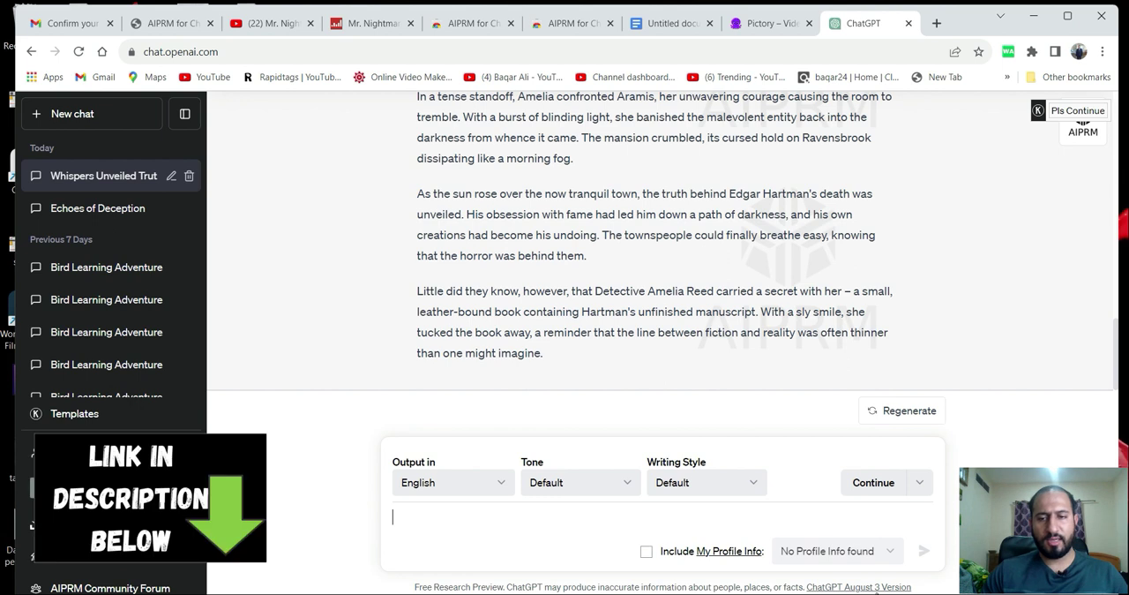
# Copy the line "i want make story telling video on this story with voice over and stock image" from the Notepad notes and return to ChatGPT.
pyautogui.click(858, 593)
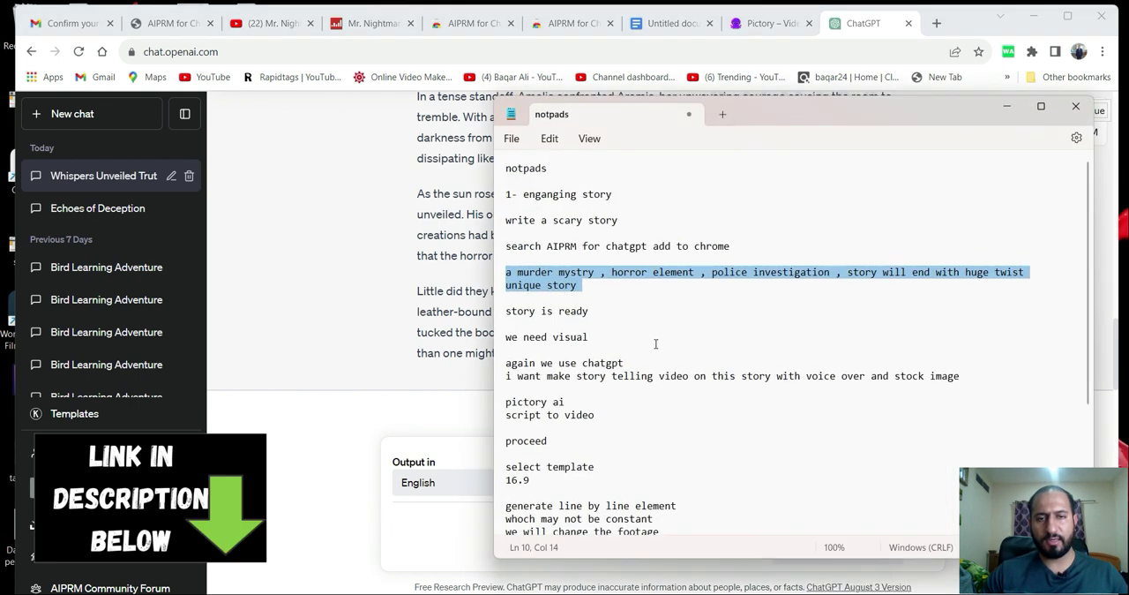
pyautogui.moveTo(506, 377); pyautogui.dragTo(956, 380)
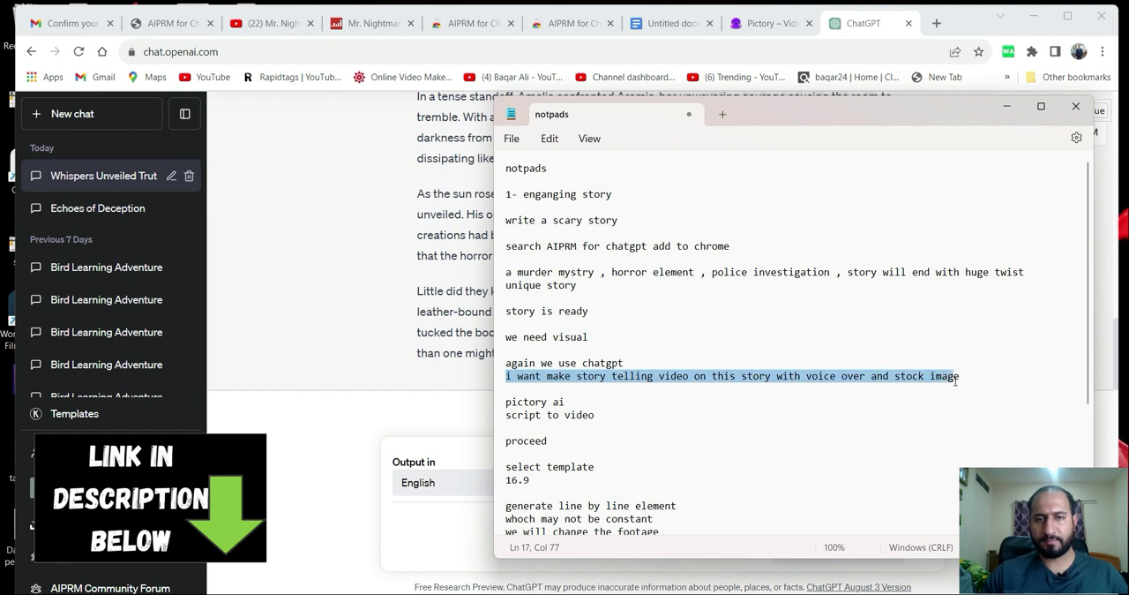
pyautogui.rightClick(924, 379)
pyautogui.click(750, 242)
pyautogui.click(977, 379)
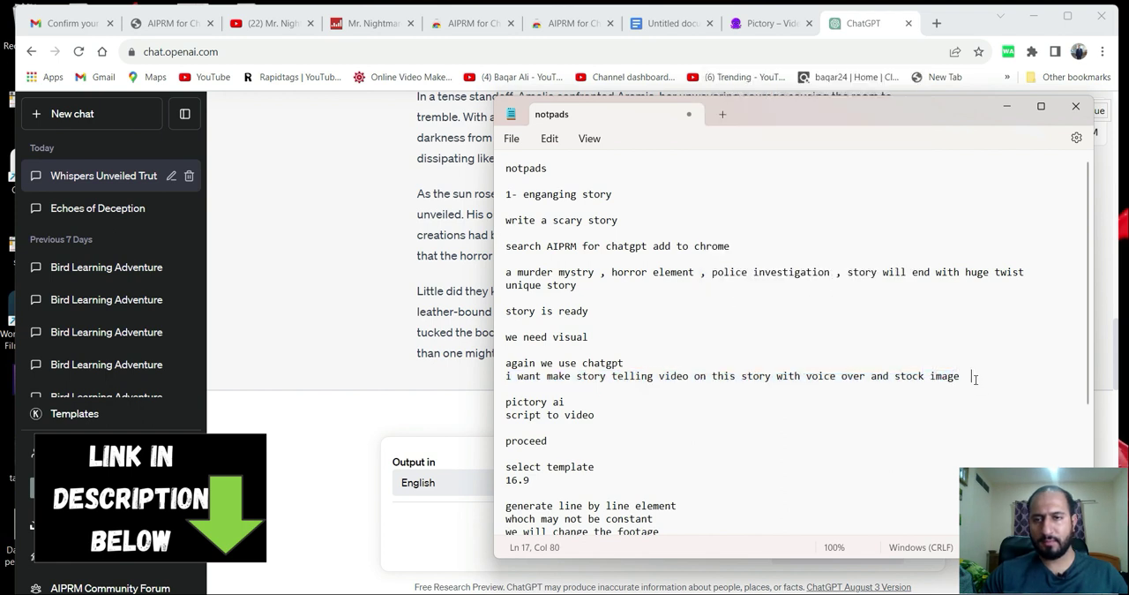
pyautogui.tripleClick(917, 371)
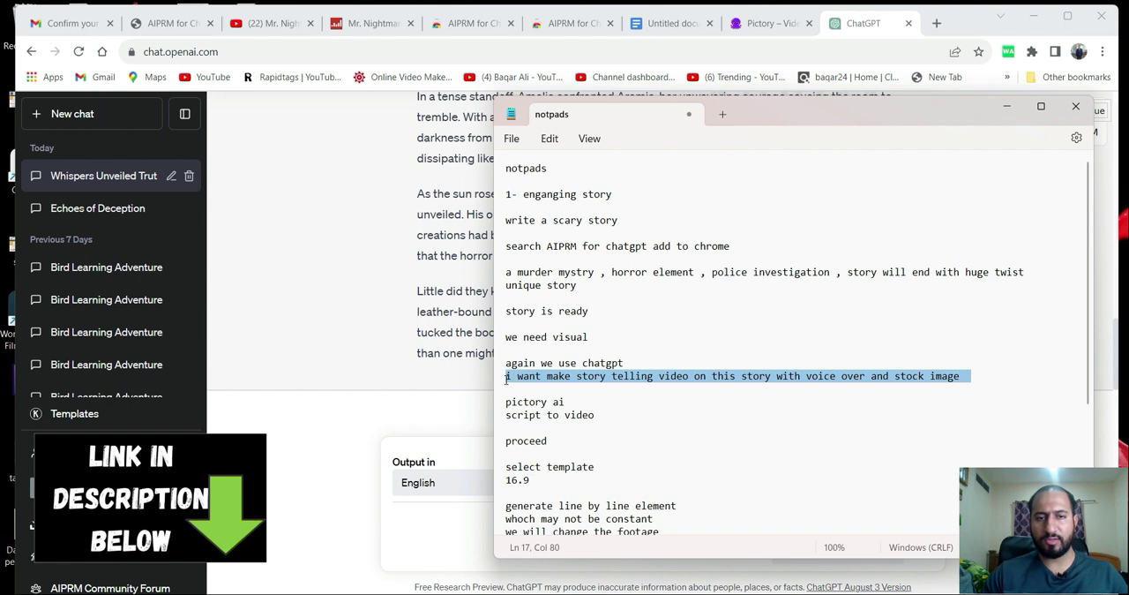
pyautogui.rightClick(518, 381)
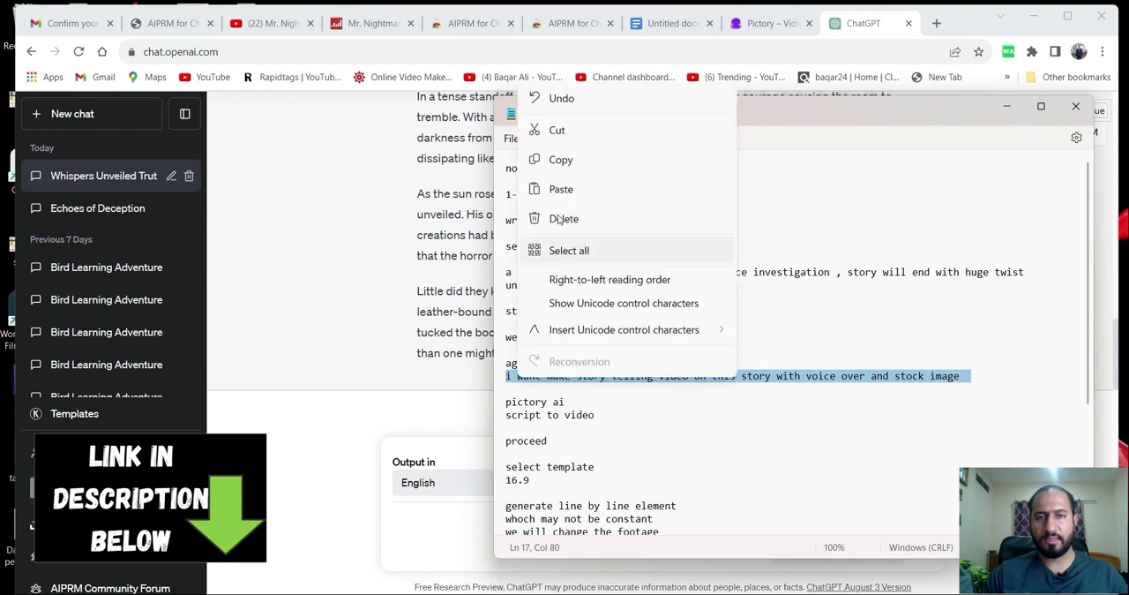
pyautogui.click(575, 161)
pyautogui.click(1006, 106)
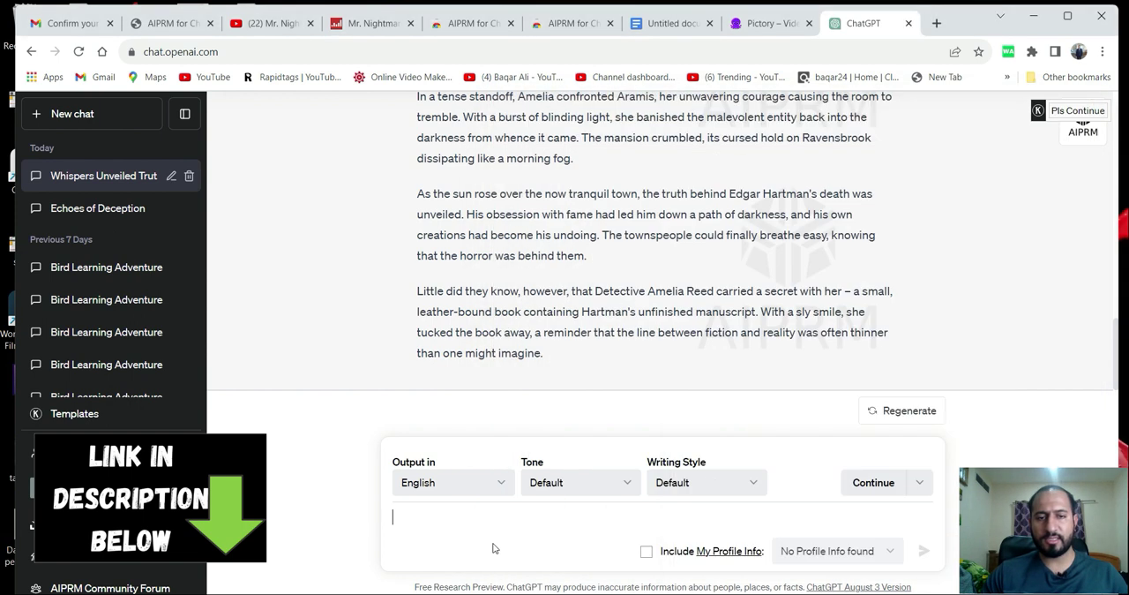
# Send ChatGPT the copied request for a storytelling video with voice over and stock images, and look over the generated script.
pyautogui.click(432, 528)
pyautogui.hotkey('ctrl', 'v')
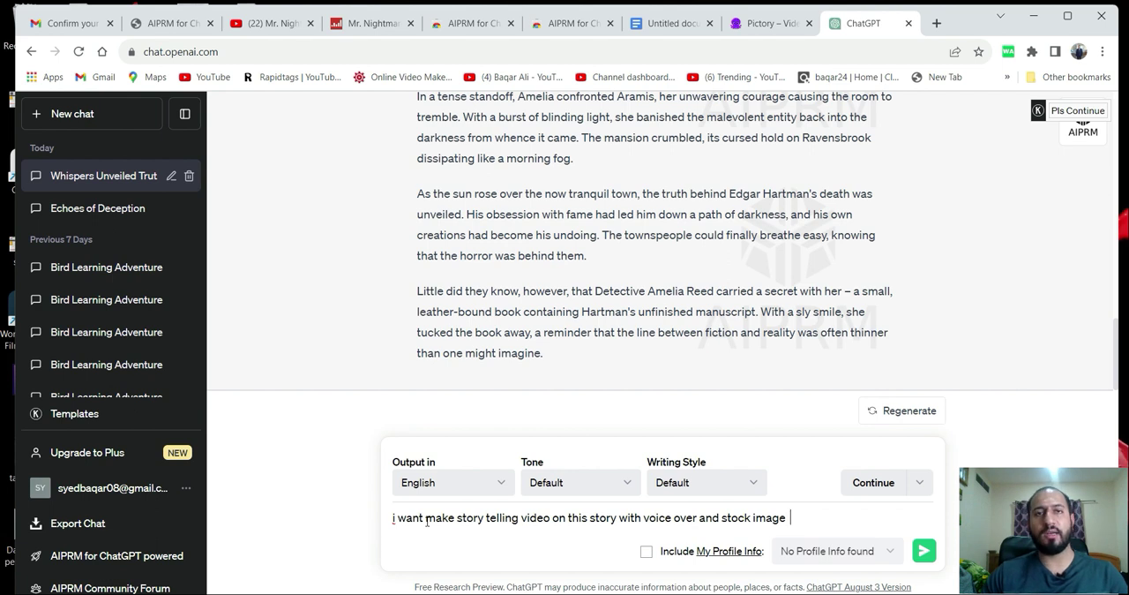
pyautogui.click(925, 552)
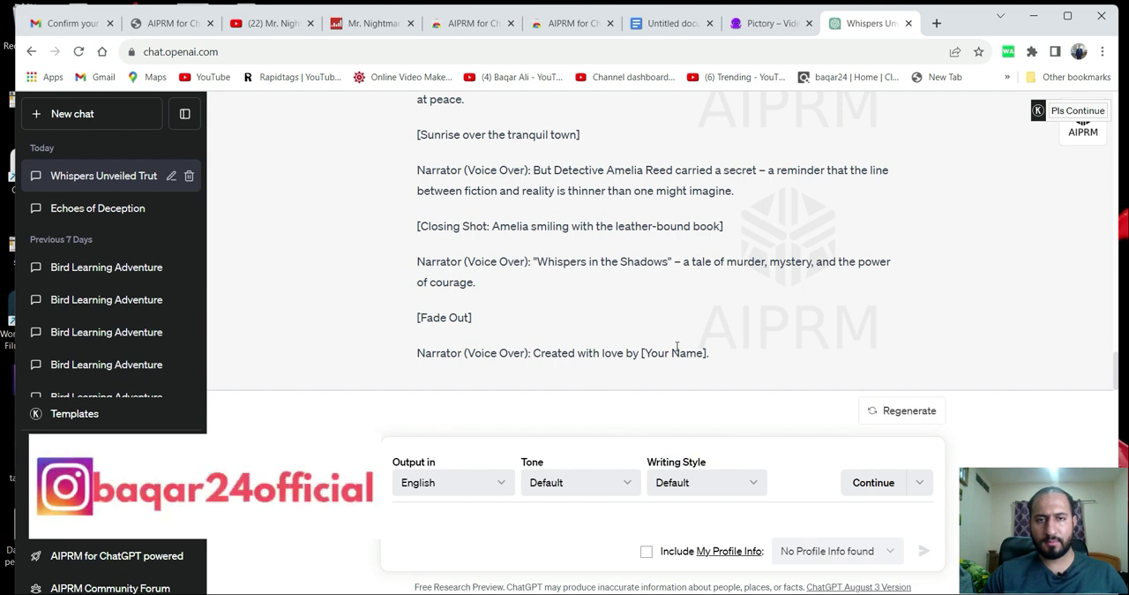
pyautogui.scroll(20, 677, 346)
pyautogui.scroll(2, 633, 340)
pyautogui.scroll(-3, 632, 341)
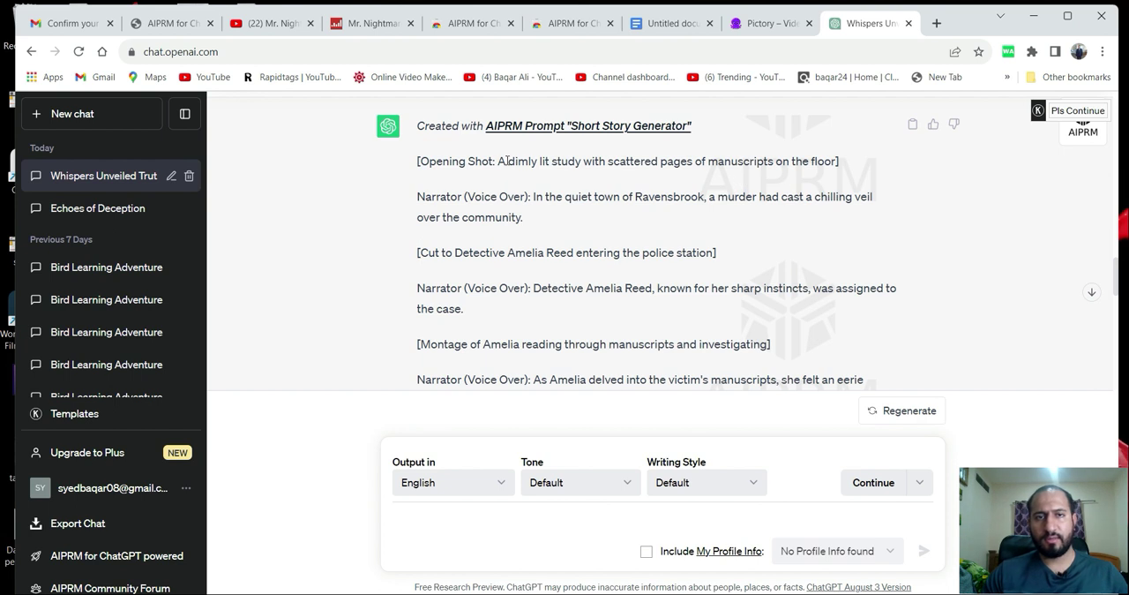
# Copy the first narrator line, "In the quiet town of Ravensbrook...", into the untitled Google Docs document and start a new line.
pyautogui.moveTo(535, 196); pyautogui.dragTo(579, 223)
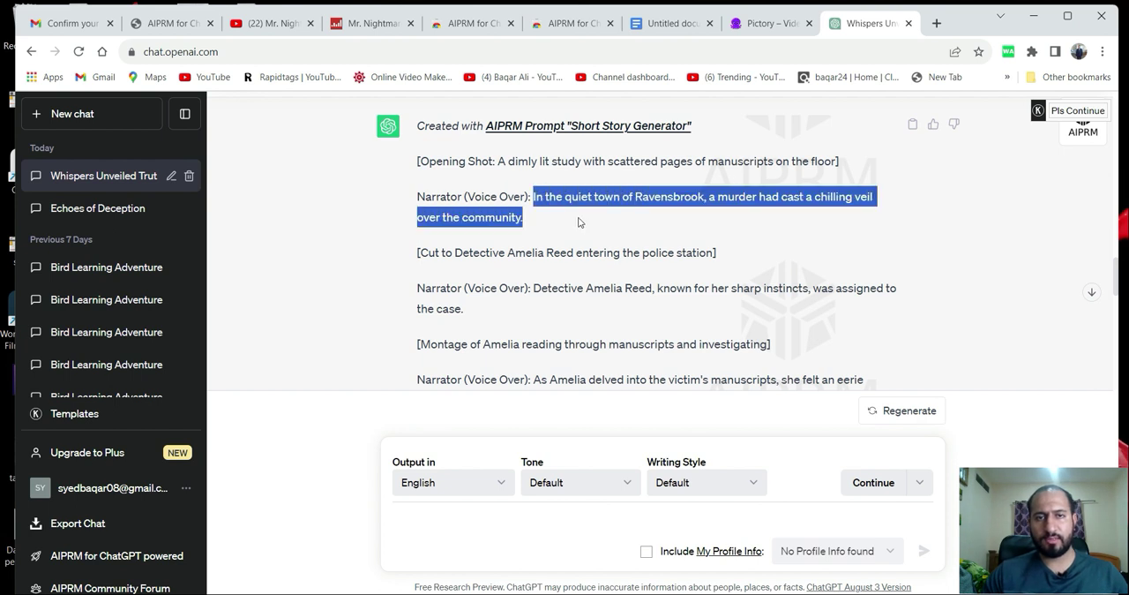
pyautogui.rightClick(579, 199)
pyautogui.click(609, 214)
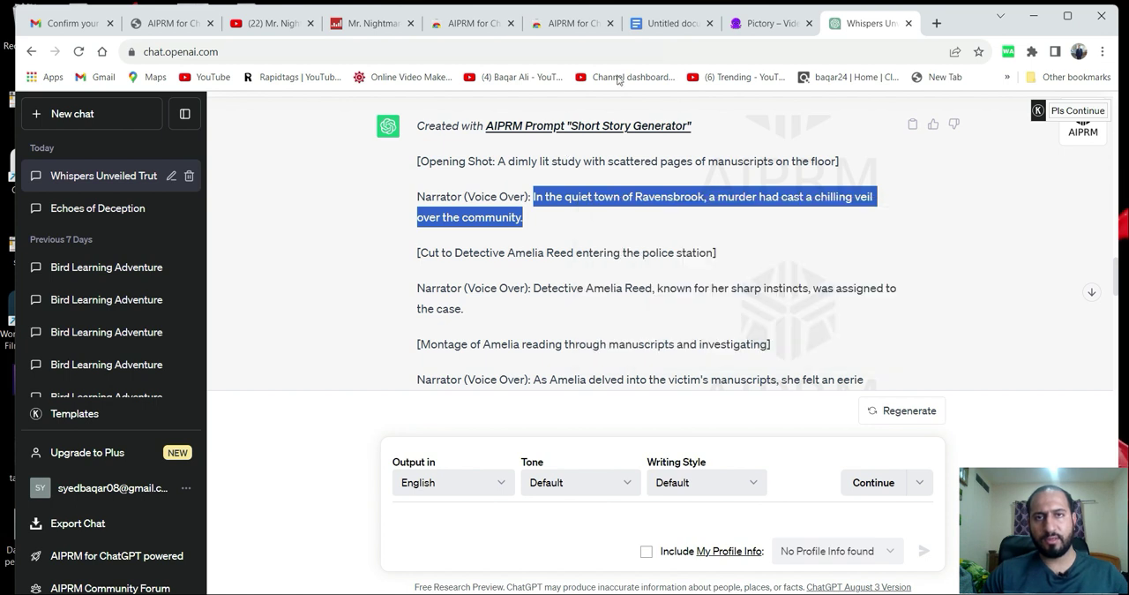
pyautogui.click(671, 26)
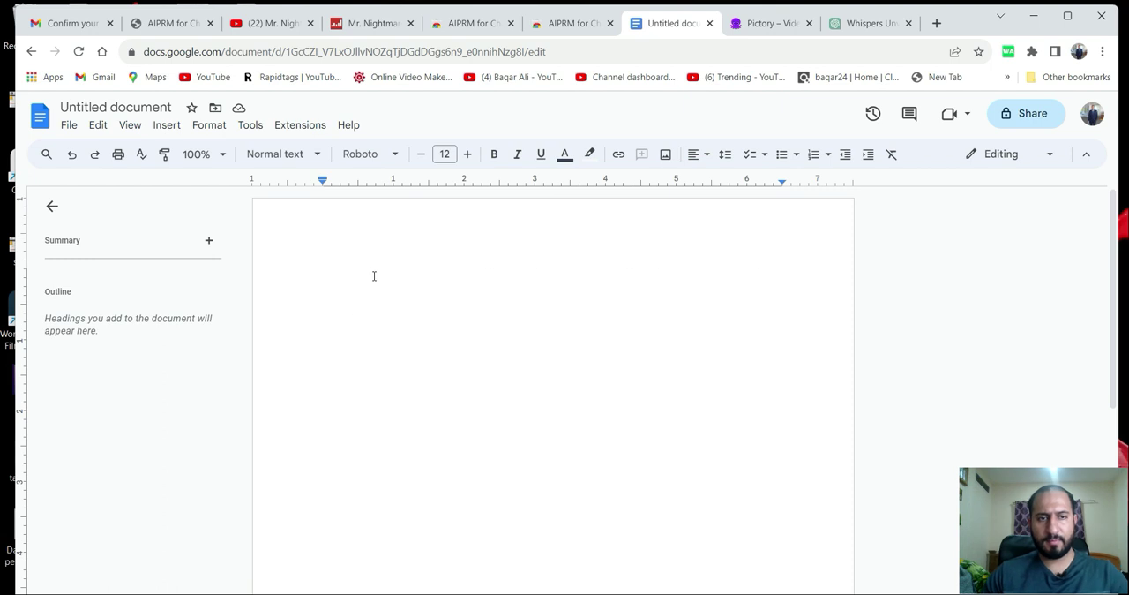
pyautogui.hotkey('ctrl', 'v')
pyautogui.press('Return')
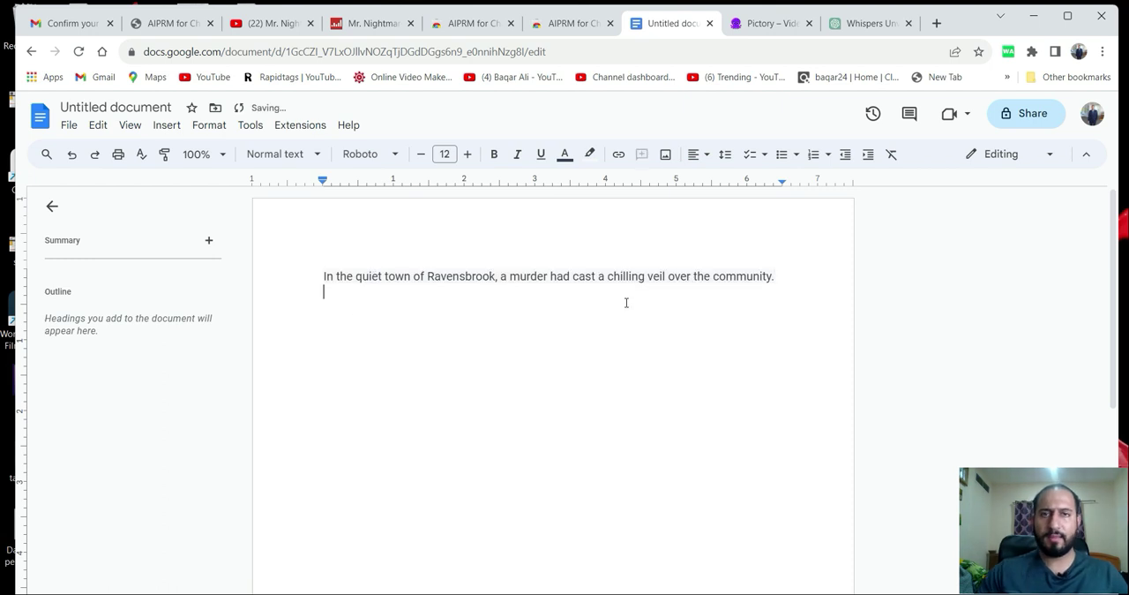
# Copy the ChatGPT narrator line about the detective being assigned to the case onto the Google Docs document's second line.
pyautogui.click(854, 26)
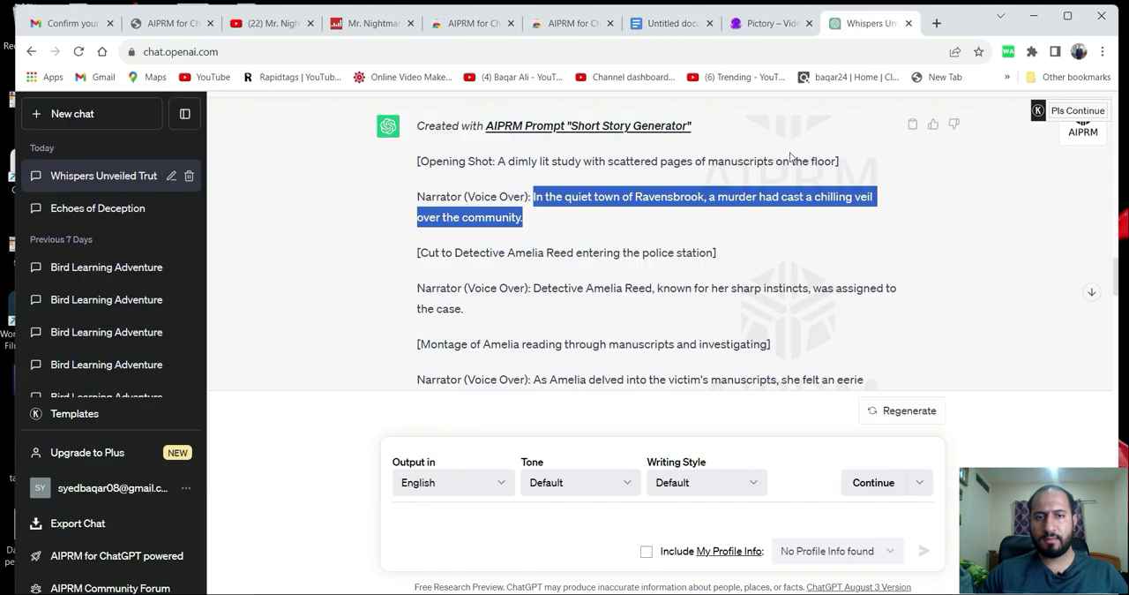
pyautogui.scroll(-1, 522, 288)
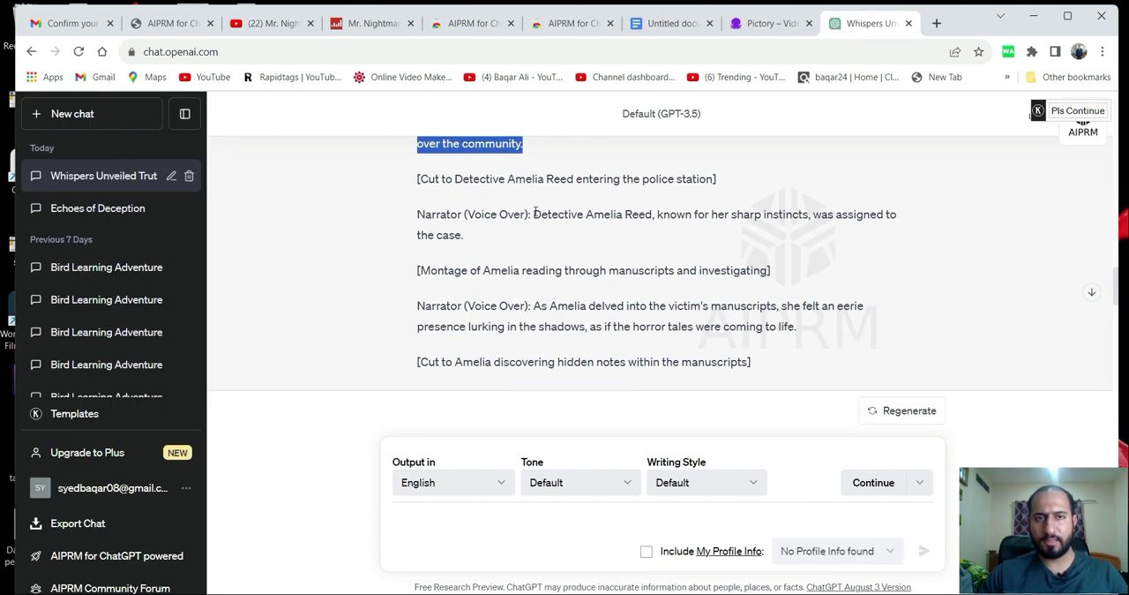
pyautogui.moveTo(534, 213); pyautogui.dragTo(573, 241)
pyautogui.rightClick(563, 211)
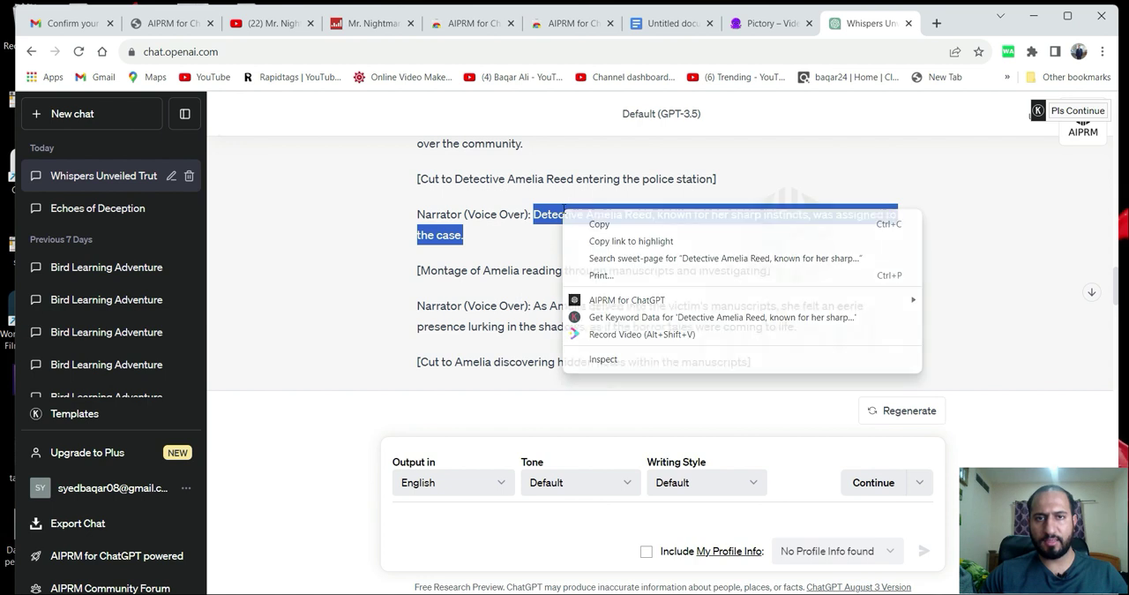
pyautogui.click(591, 224)
pyautogui.click(664, 23)
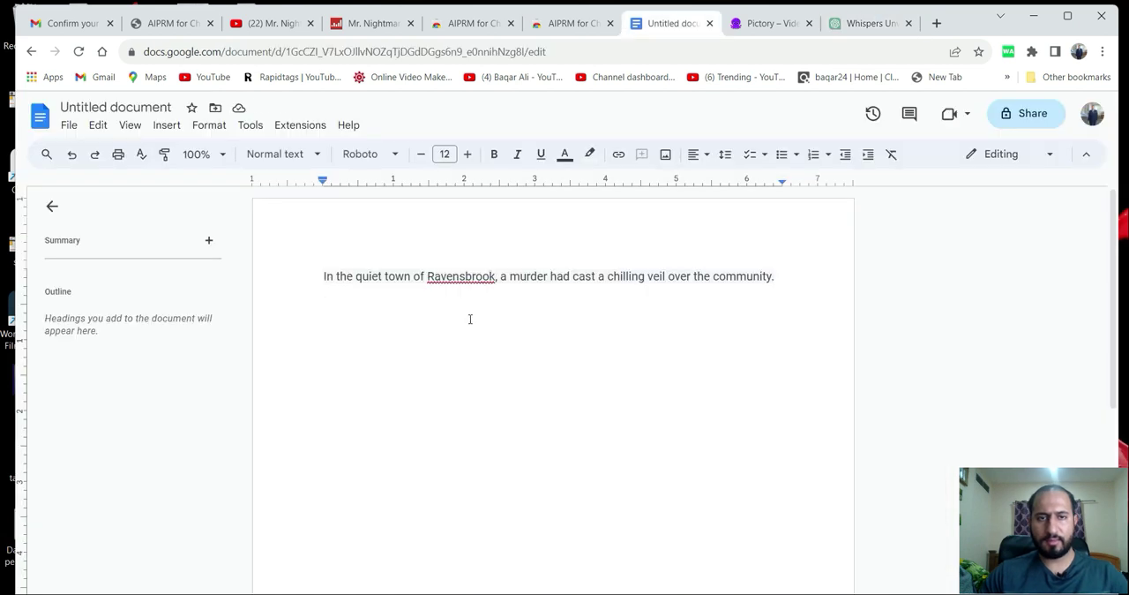
pyautogui.hotkey('ctrl', 'v')
# Copy the narrator line about the eerie presence in the victim's manuscripts from ChatGPT onto a new line in the Google Docs document.
pyautogui.click(838, 24)
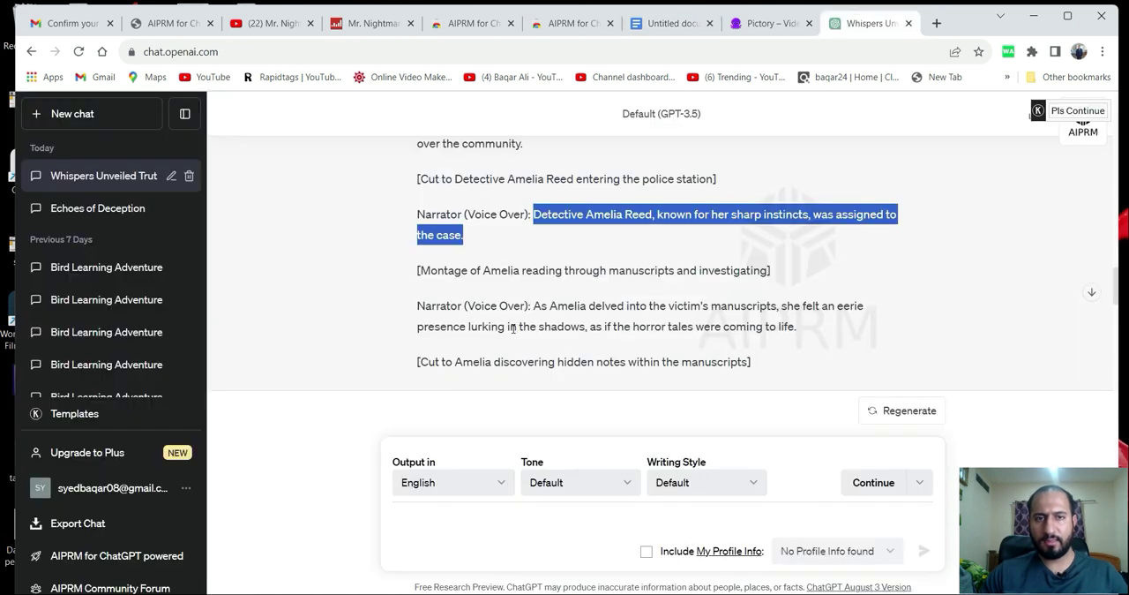
pyautogui.scroll(-1, 512, 329)
pyautogui.moveTo(533, 231); pyautogui.dragTo(807, 262)
pyautogui.rightClick(751, 244)
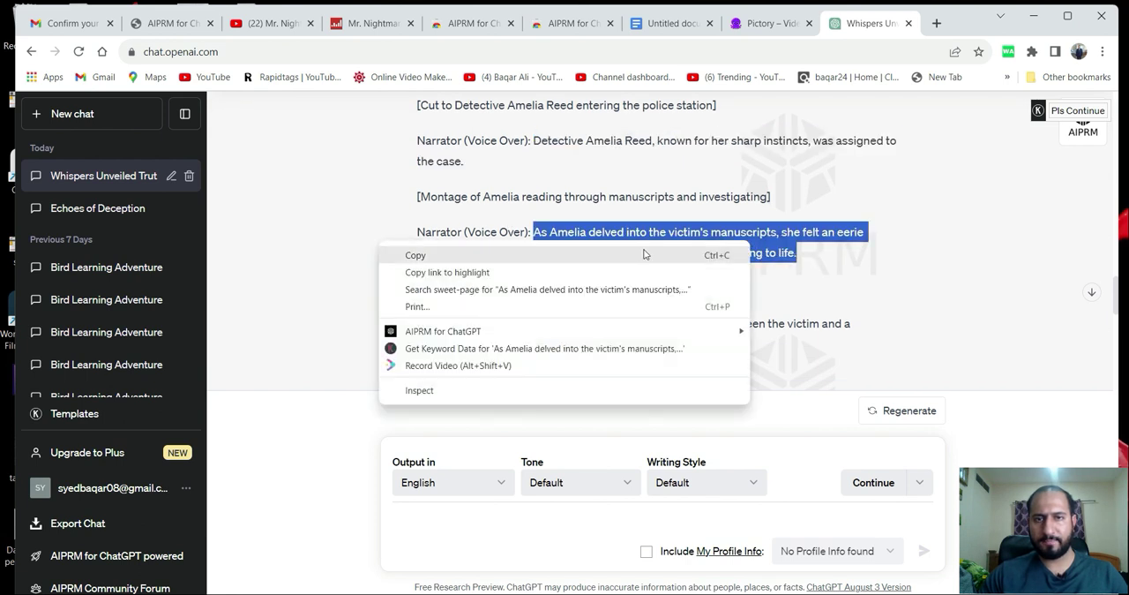
pyautogui.click(459, 254)
pyautogui.click(745, 22)
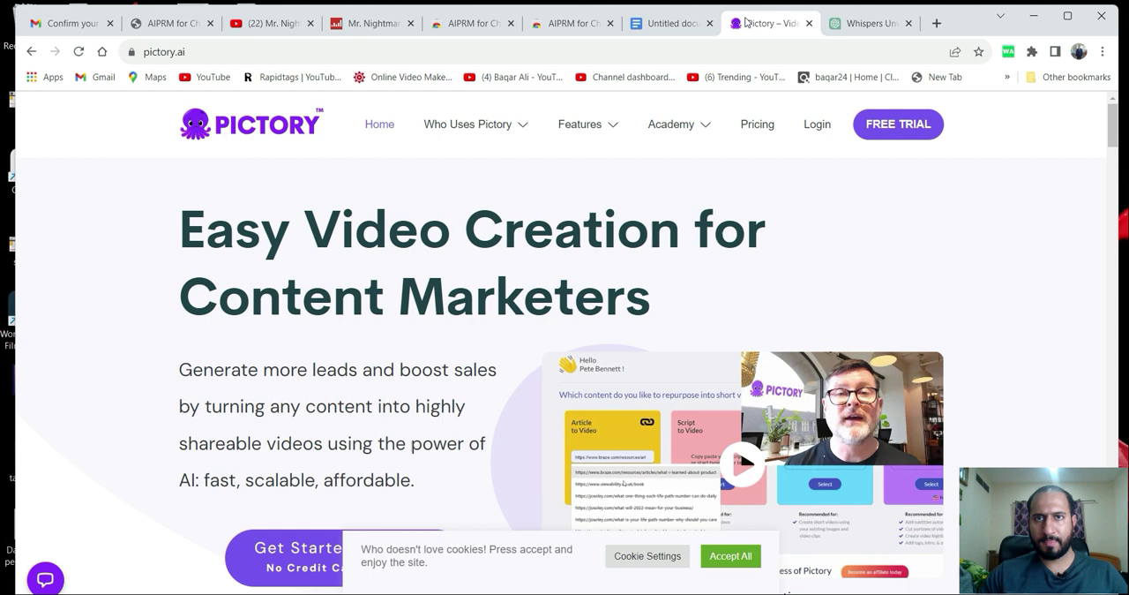
pyautogui.click(670, 23)
pyautogui.click(701, 303)
pyautogui.press('Return')
pyautogui.hotkey('ctrl', 'v')
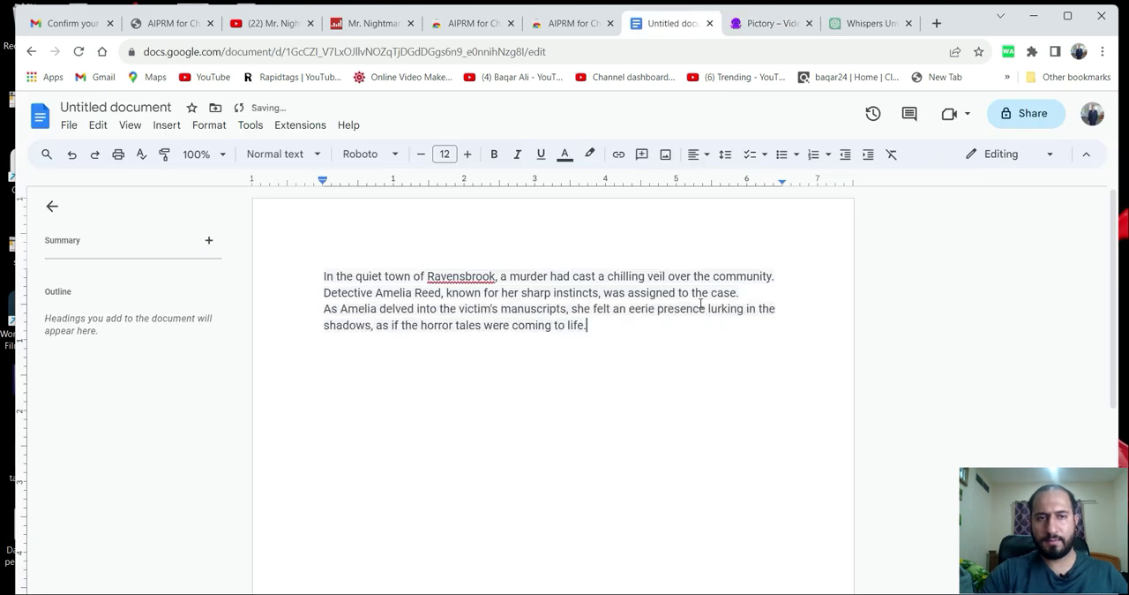
# Append the ChatGPT narrator line beginning "Hidden notes revealed a pact" to the end of the Google Docs text.
pyautogui.click(860, 24)
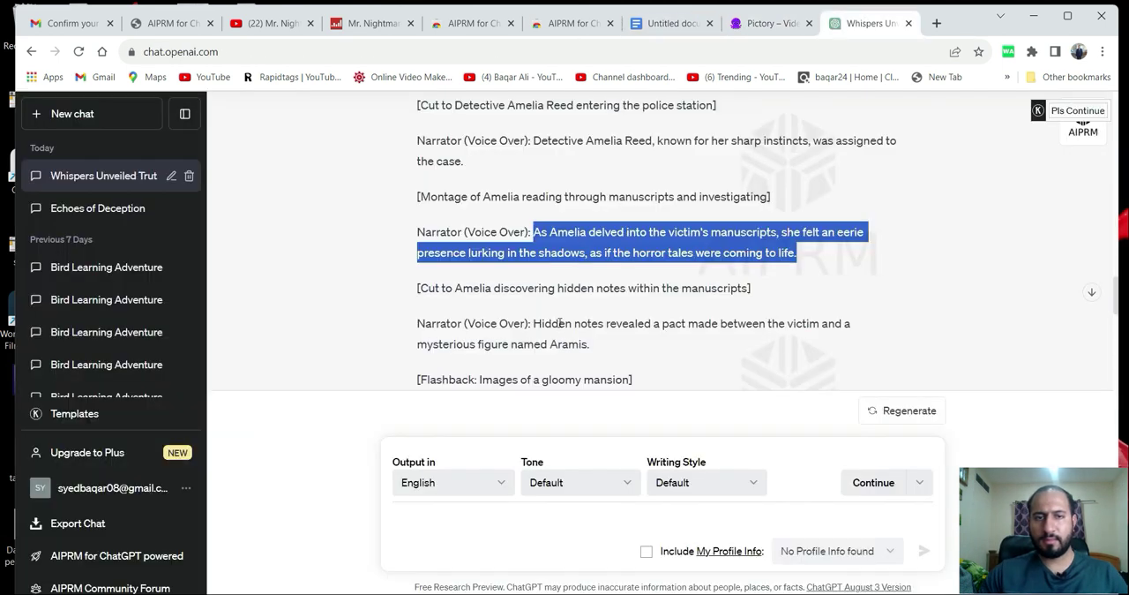
pyautogui.scroll(-1, 559, 322)
pyautogui.moveTo(534, 248); pyautogui.dragTo(617, 276)
pyautogui.rightClick(582, 268)
pyautogui.click(602, 279)
pyautogui.click(671, 23)
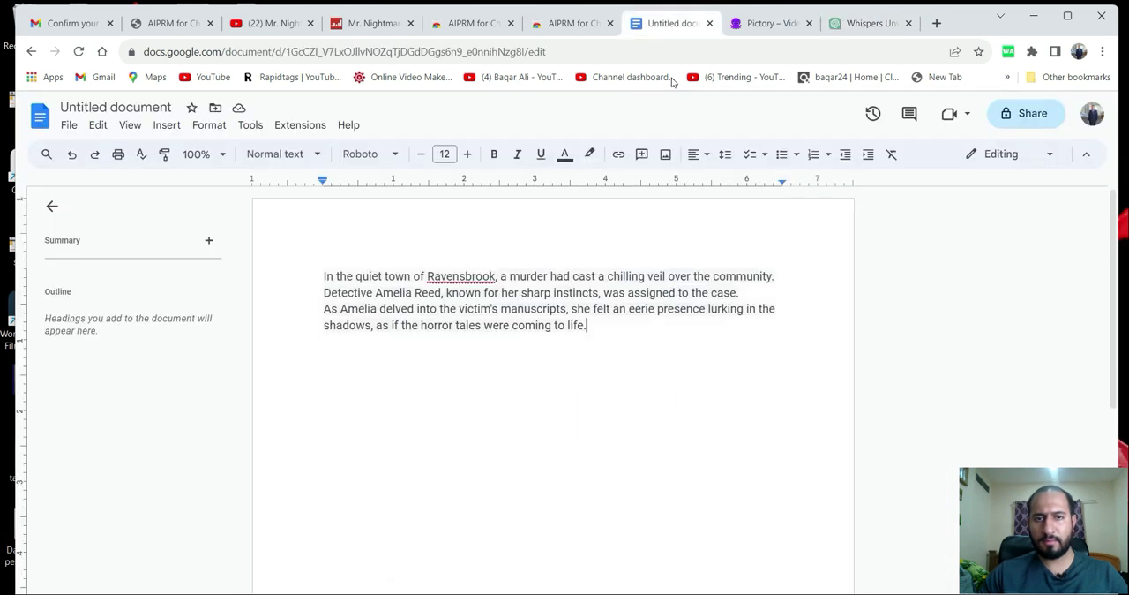
pyautogui.hotkey('ctrl', 'v')
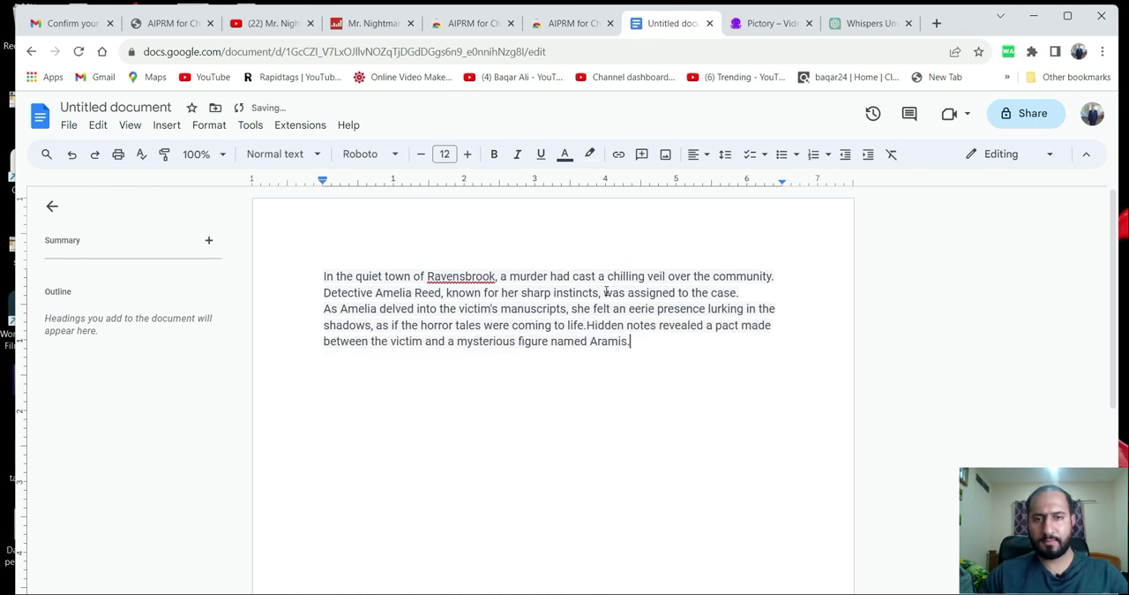
# Append the ChatGPT narrator line beginning "The trail of secrets led" to the Google Docs text and look over the document.
pyautogui.click(863, 24)
pyautogui.scroll(-1, 621, 290)
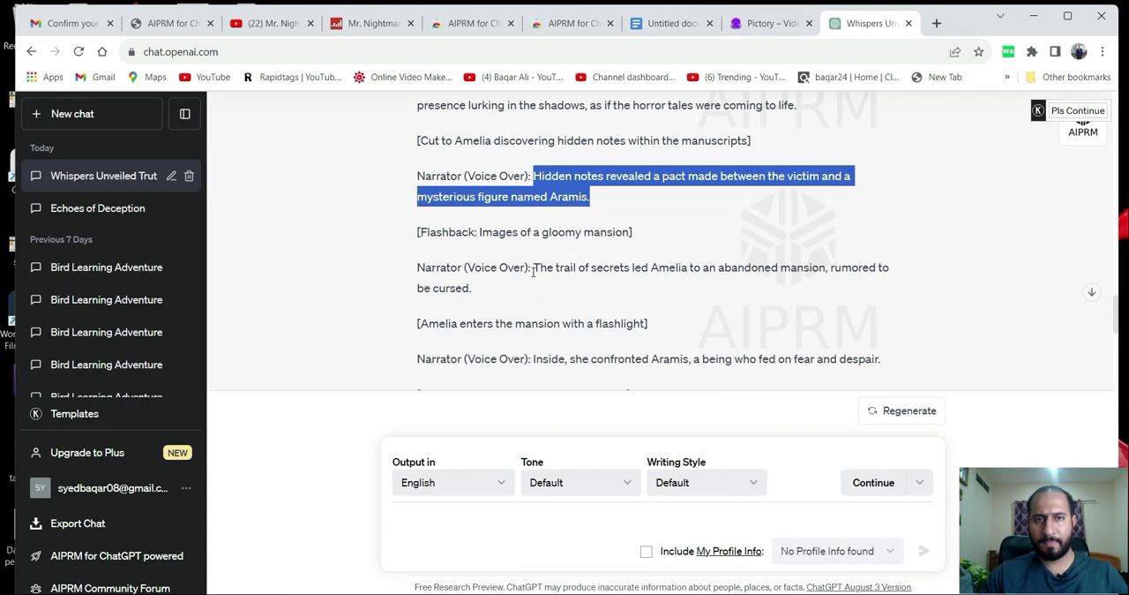
pyautogui.moveTo(535, 261); pyautogui.dragTo(615, 288)
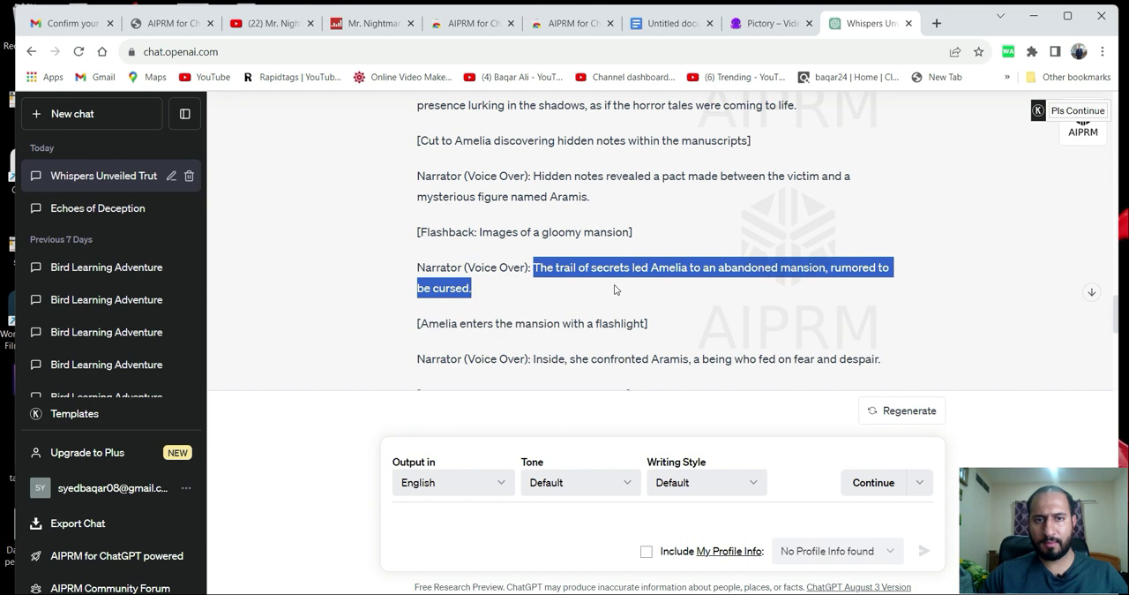
pyautogui.rightClick(588, 262)
pyautogui.click(611, 272)
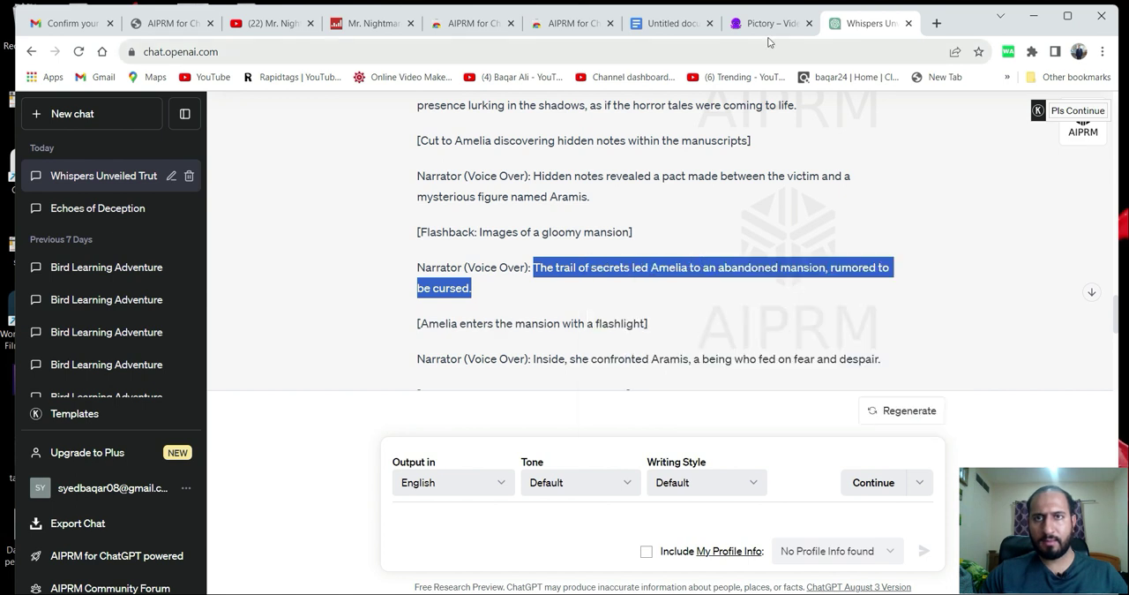
pyautogui.click(671, 24)
pyautogui.hotkey('ctrl', 'v')
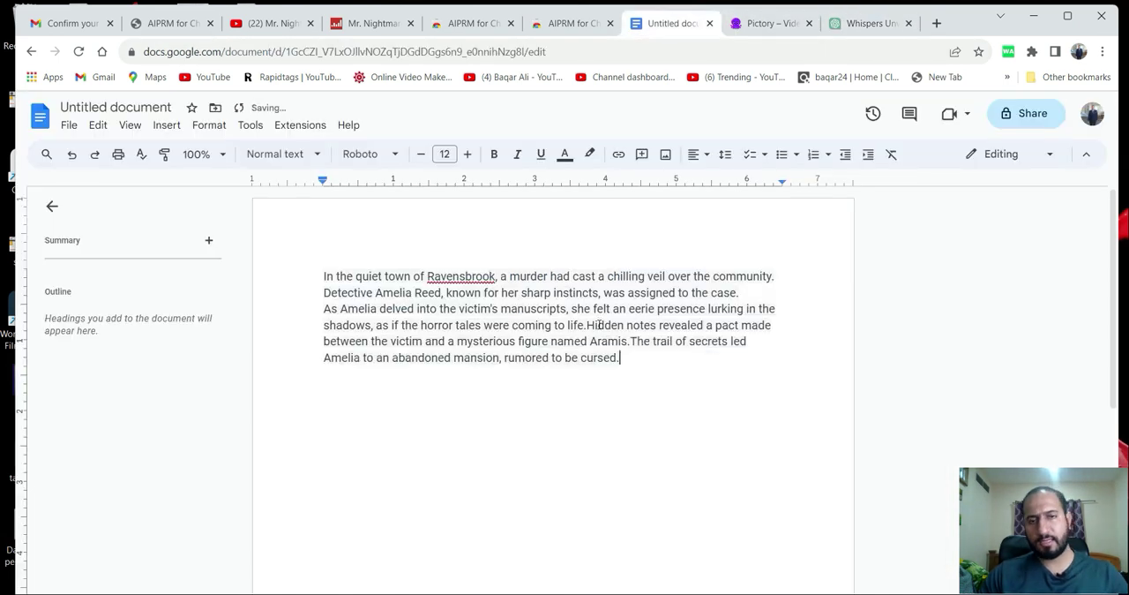
pyautogui.scroll(-1, 544, 353)
pyautogui.scroll(1, 561, 346)
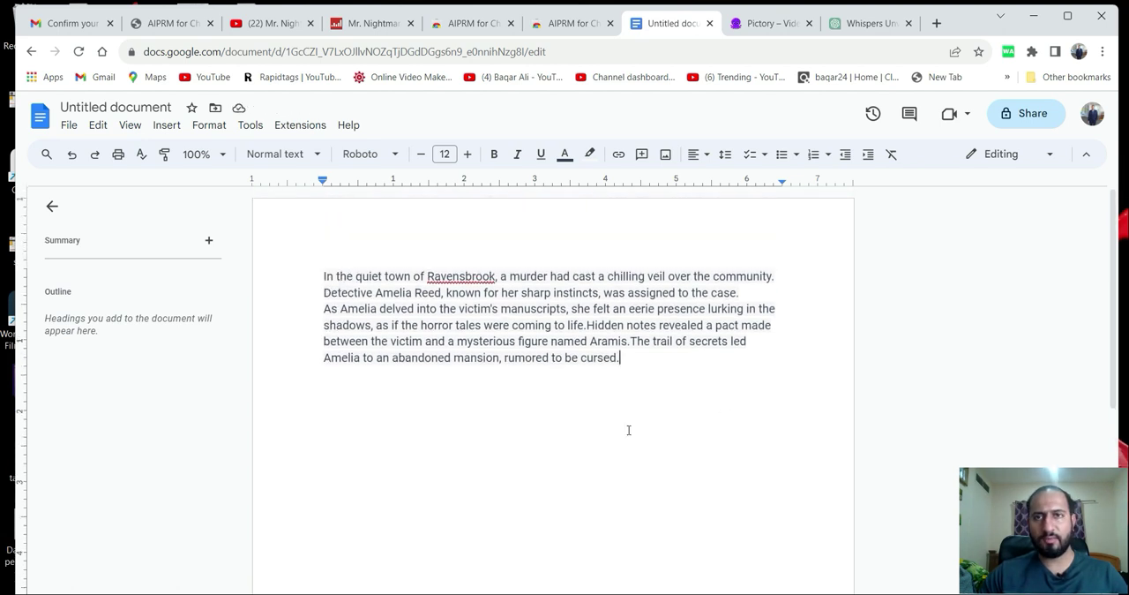
# Switch to the Pictory site and sign up for the free trial with the existing Google account.
pyautogui.click(764, 24)
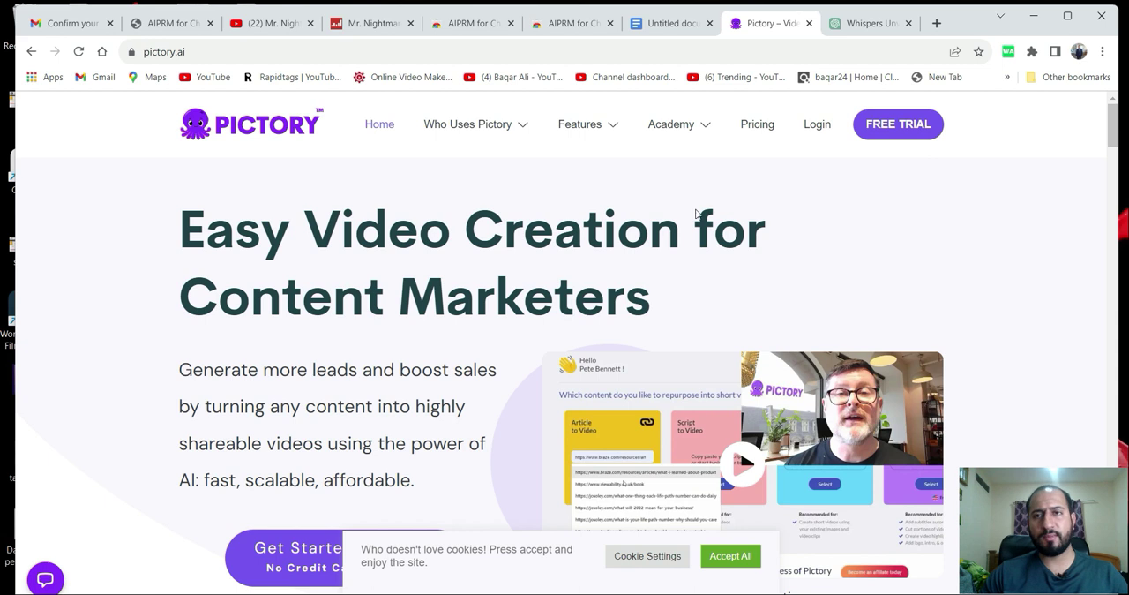
pyautogui.click(918, 126)
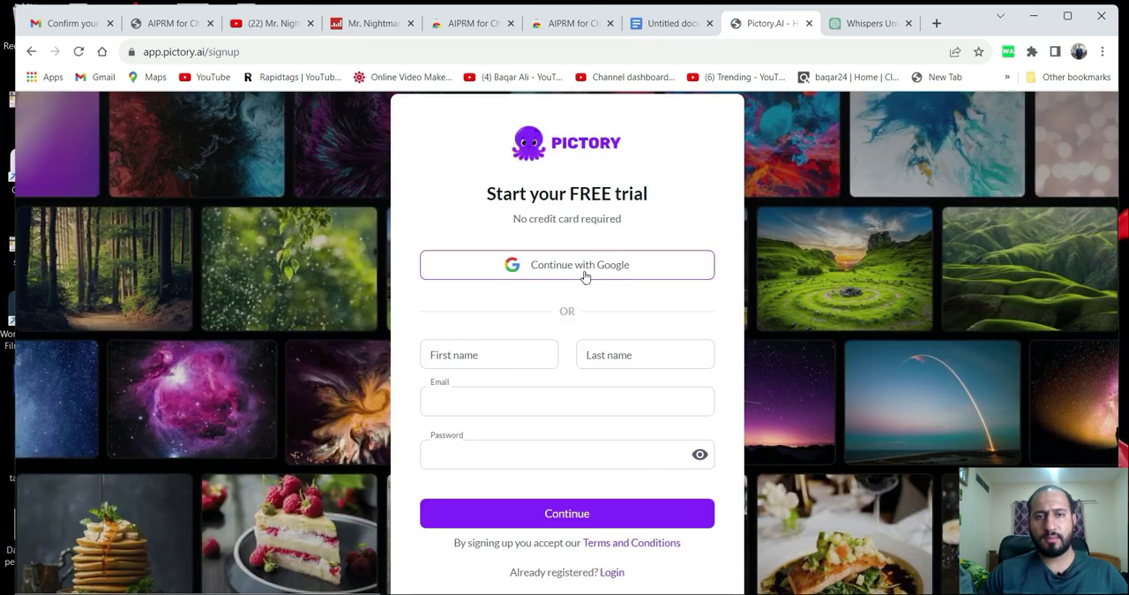
pyautogui.click(584, 276)
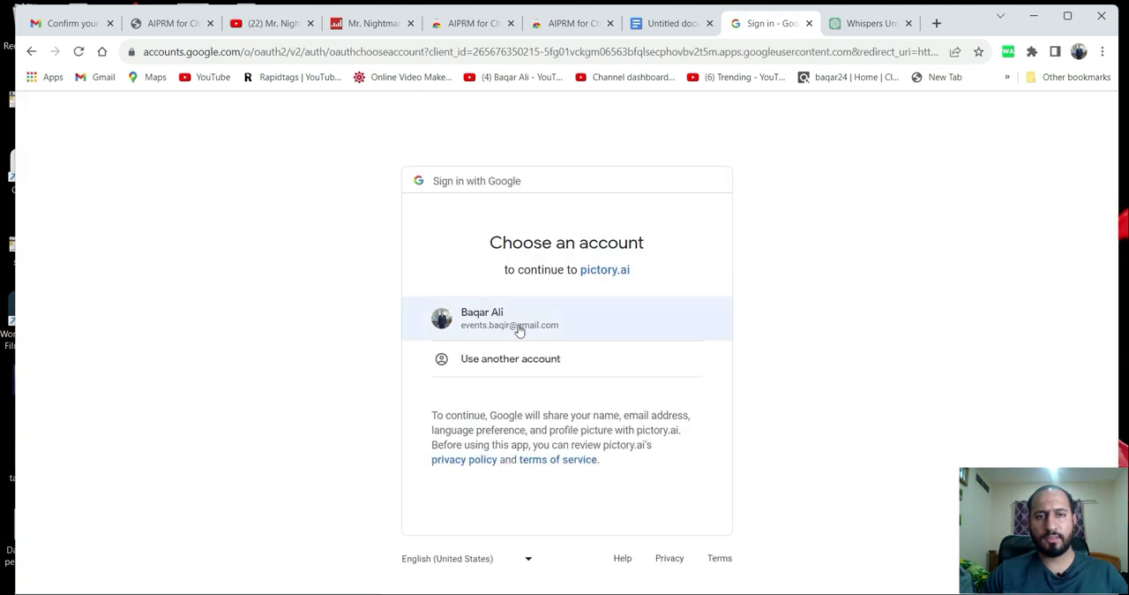
pyautogui.click(519, 328)
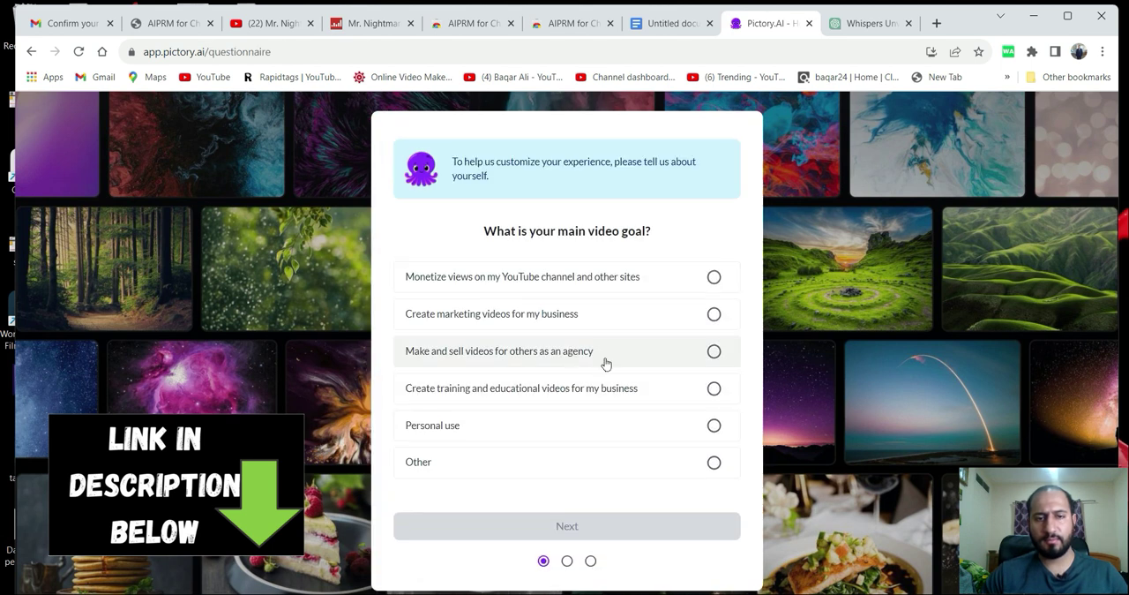
# Complete the Pictory questionnaire with Personal use as the video goal, Solo as the organization and Content Creator as the profession.
pyautogui.click(714, 461)
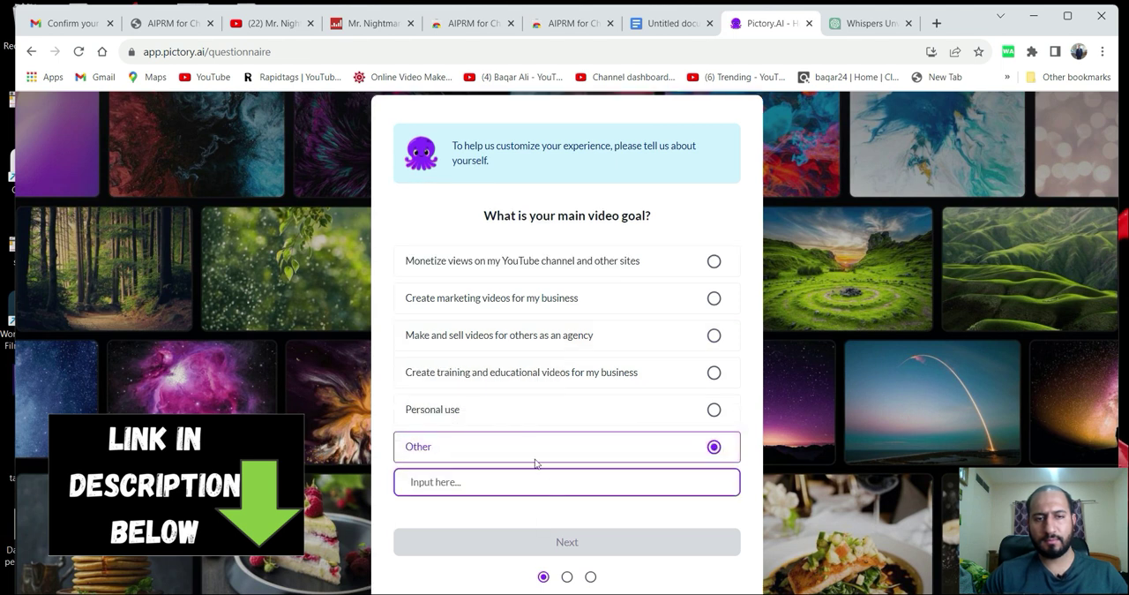
pyautogui.click(714, 409)
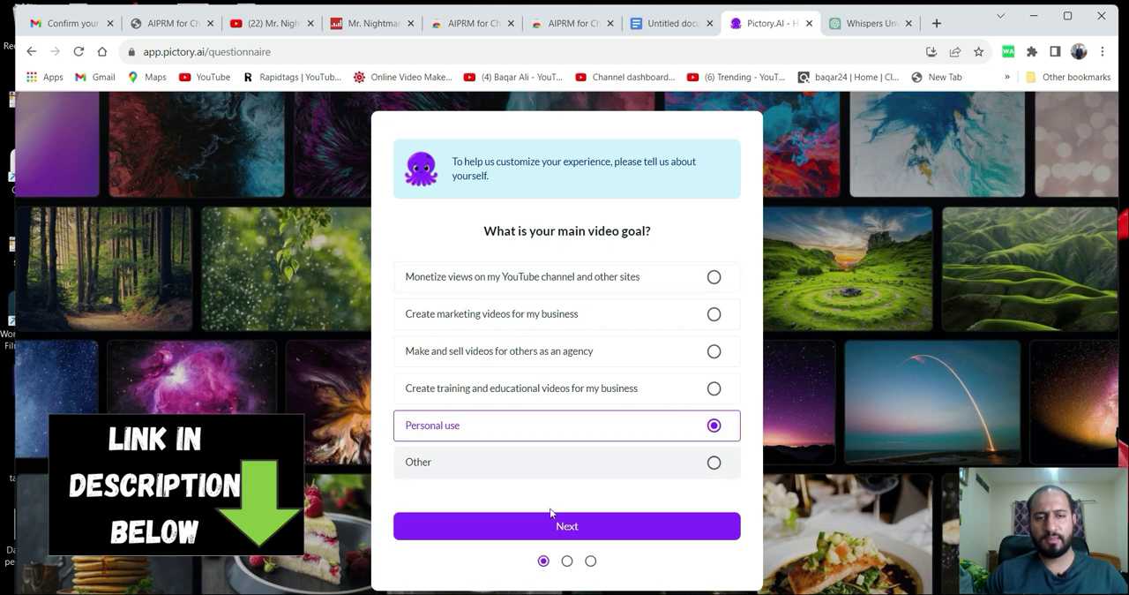
pyautogui.click(566, 532)
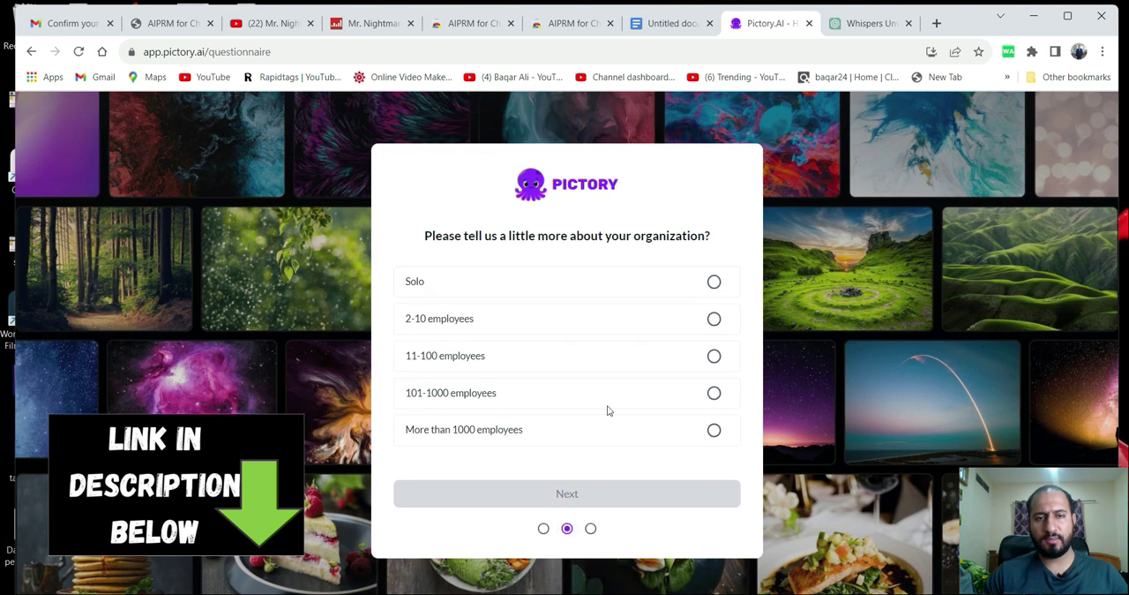
pyautogui.click(714, 282)
pyautogui.click(567, 494)
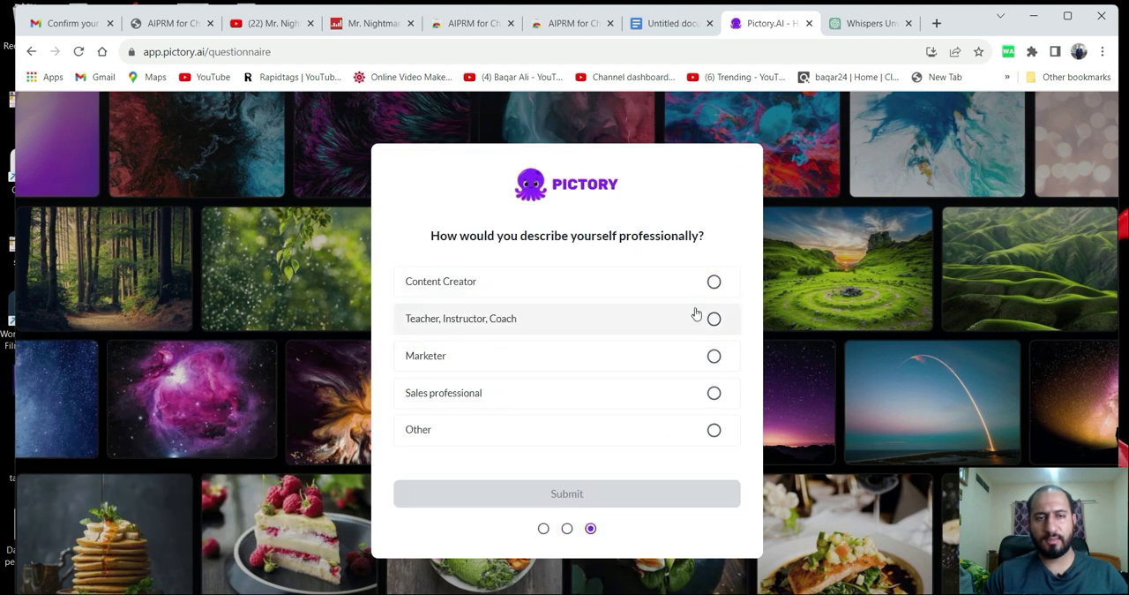
pyautogui.click(713, 282)
pyautogui.click(563, 494)
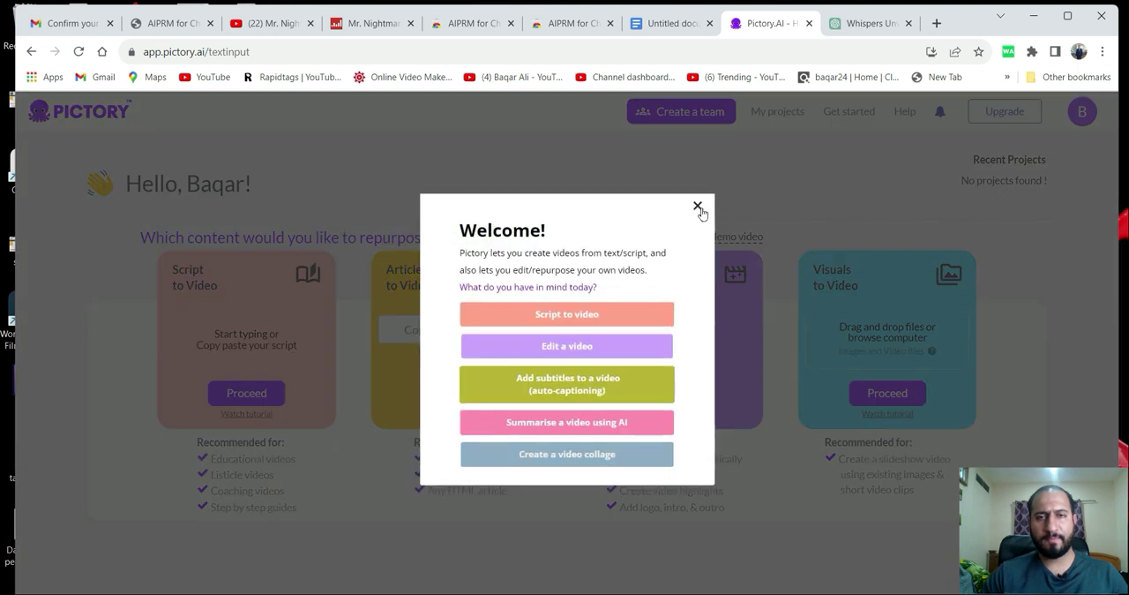
# Start a Script to Video project in Pictory, activate the empty script body, and return to the script in ChatGPT.
pyautogui.click(697, 212)
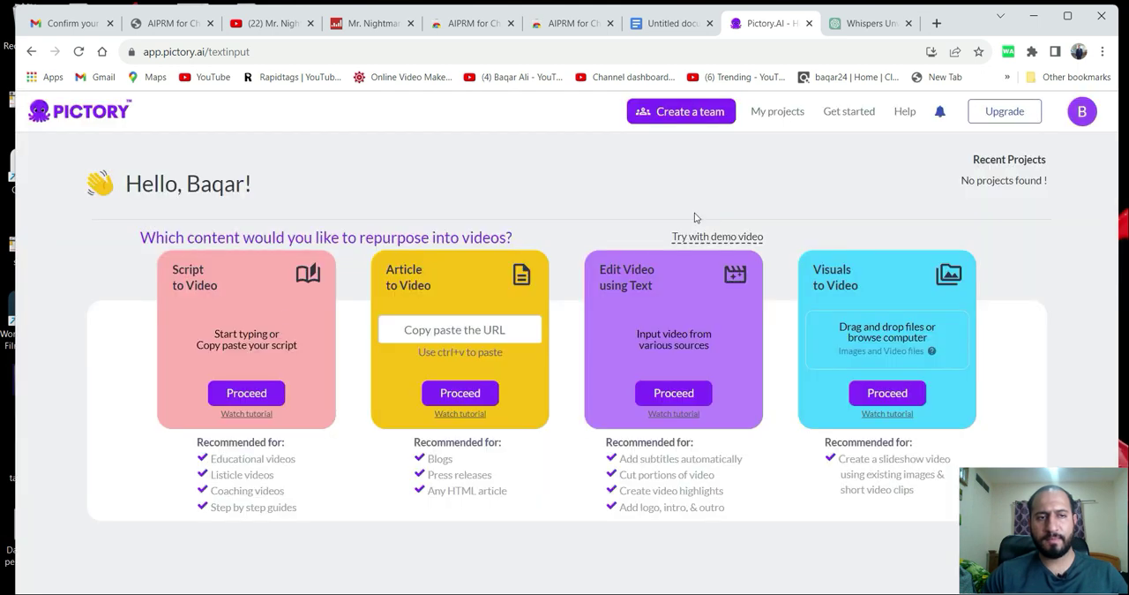
pyautogui.click(242, 395)
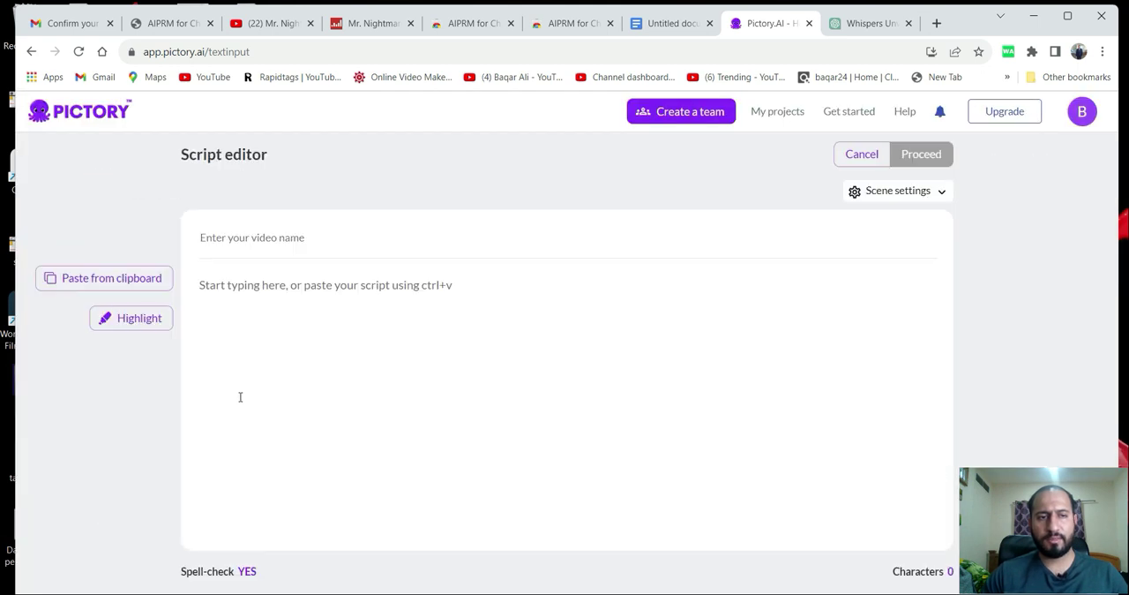
pyautogui.click(309, 339)
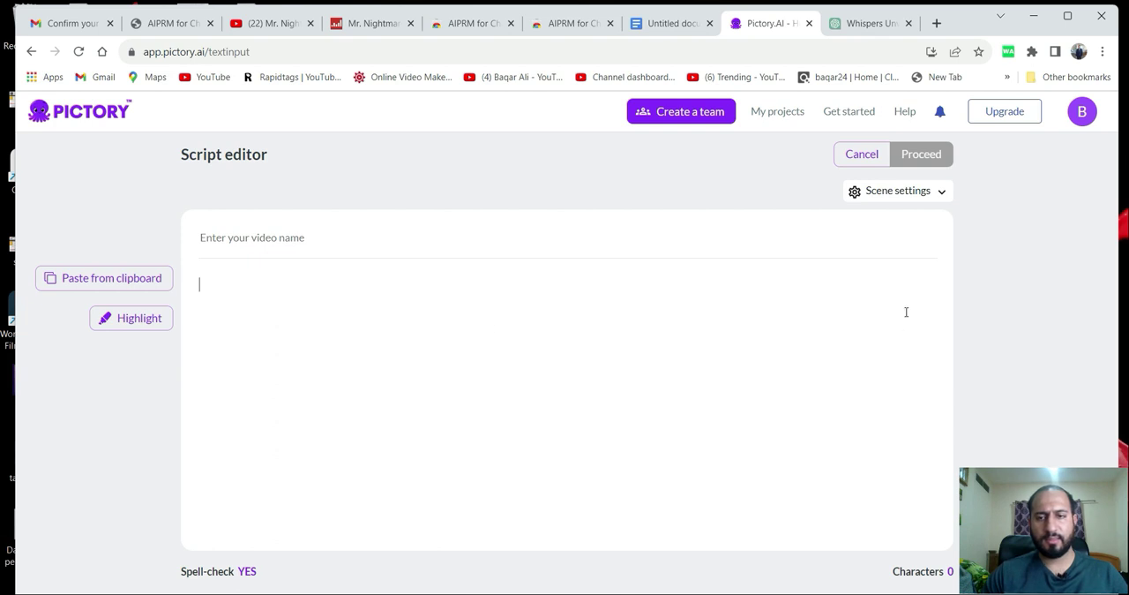
pyautogui.click(869, 24)
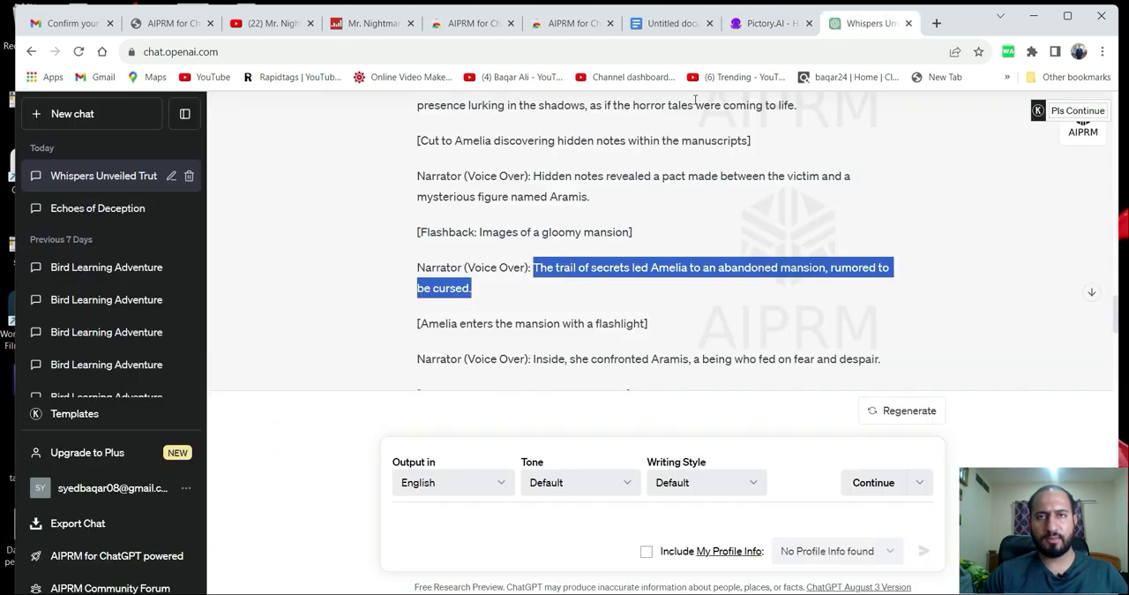
# Copy the whole story text from the Google Docs document and paste it into the script body in Pictory's script editor.
pyautogui.click(632, 24)
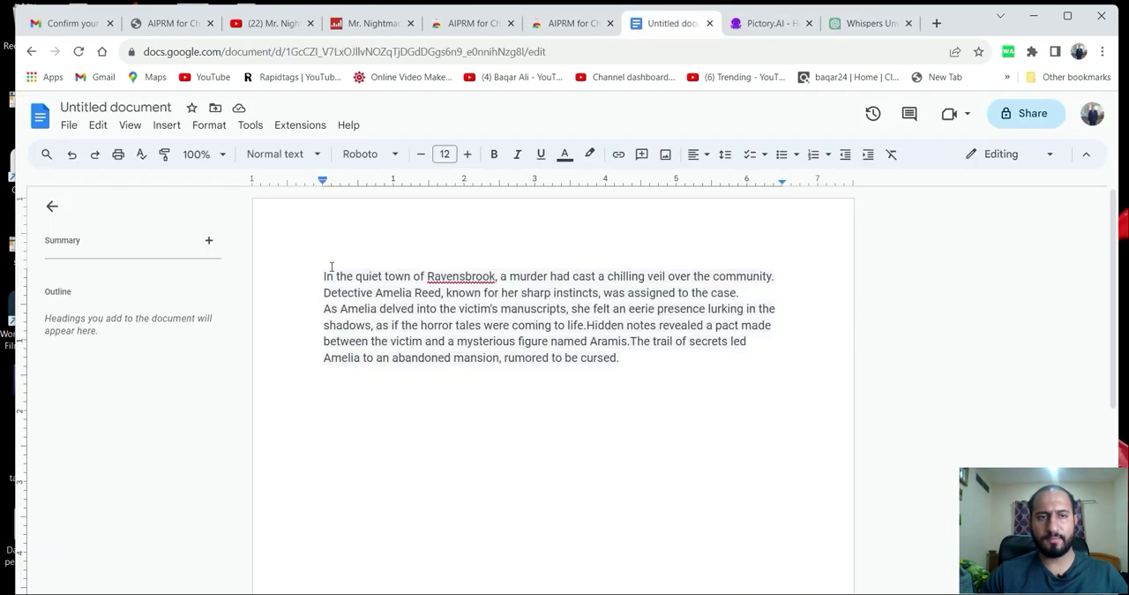
pyautogui.moveTo(324, 270); pyautogui.dragTo(633, 360)
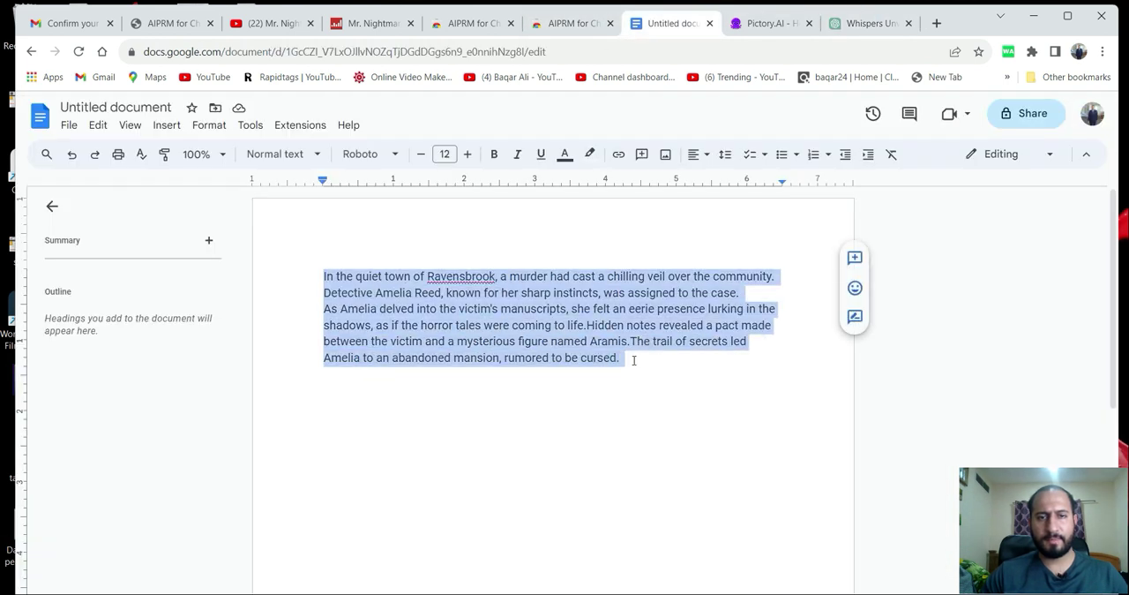
pyautogui.rightClick(578, 326)
pyautogui.click(615, 262)
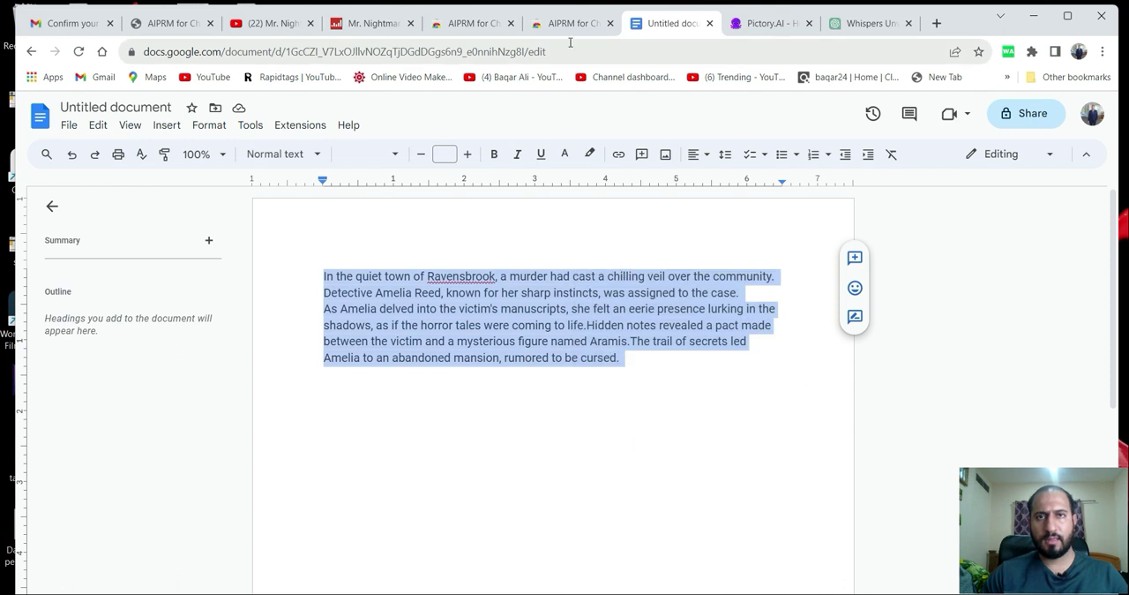
pyautogui.click(759, 24)
pyautogui.click(306, 311)
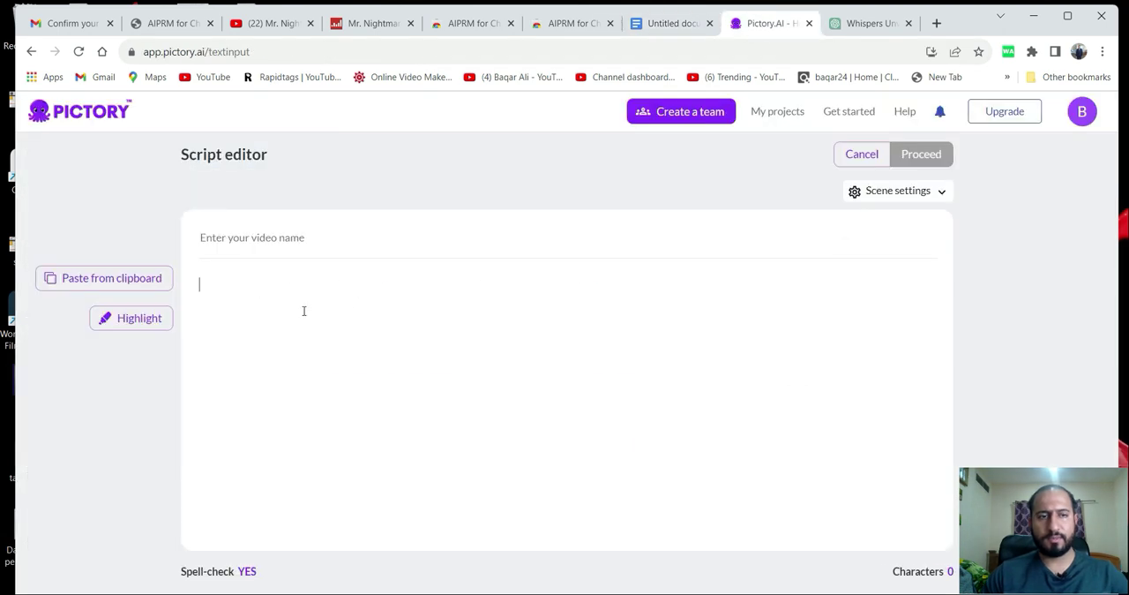
pyautogui.hotkey('ctrl', 'v')
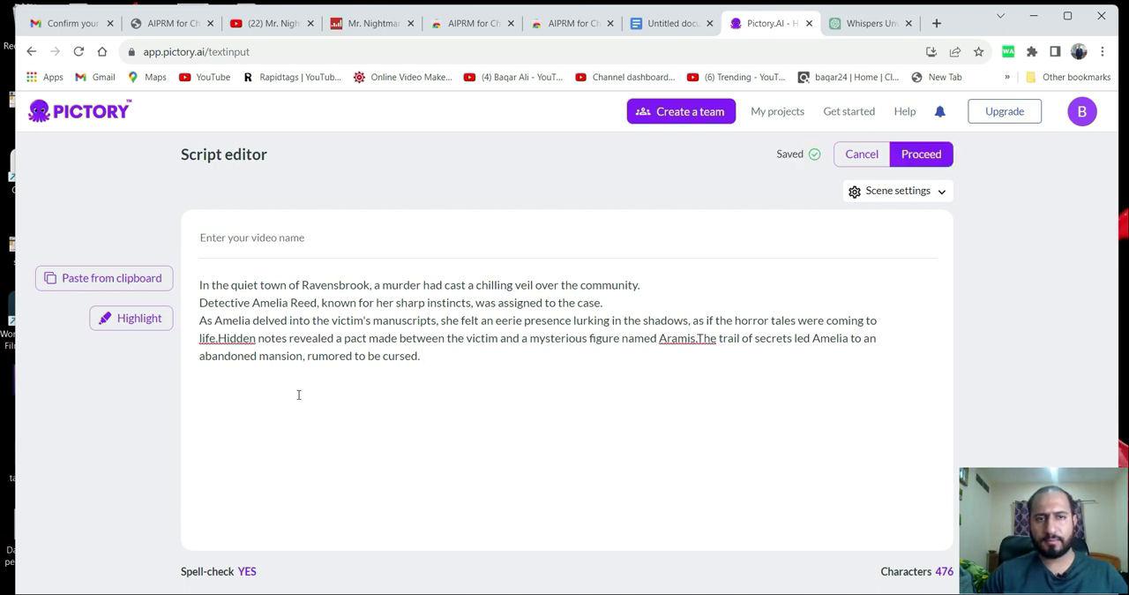
# Try to get spelling corrections for the flagged words "life.Hidden" and "Aramis.The" in the script.
pyautogui.rightClick(235, 344)
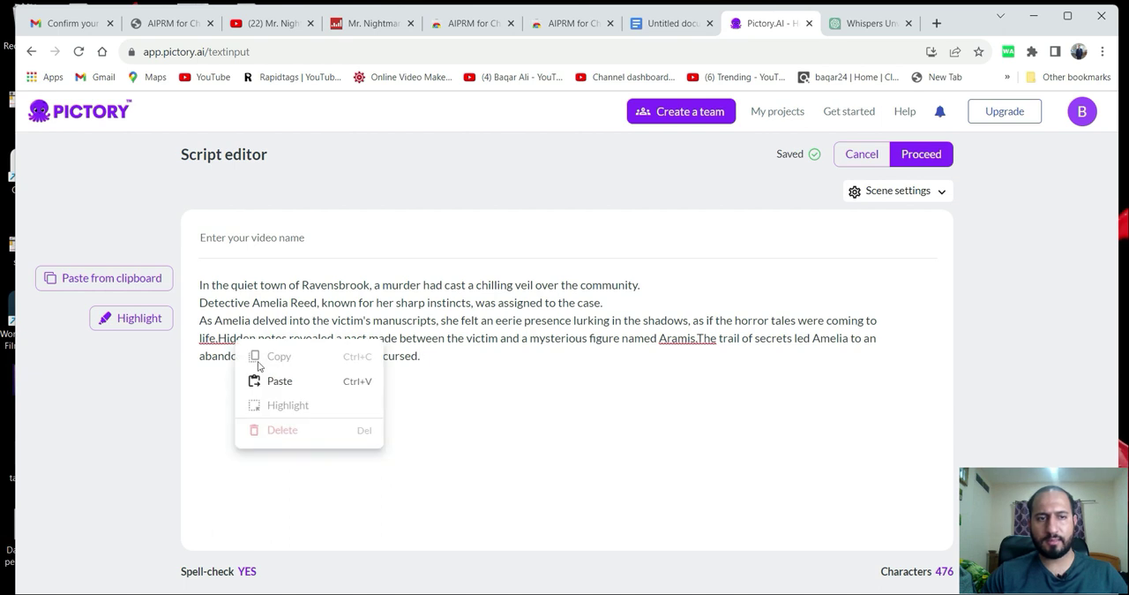
pyautogui.click(516, 421)
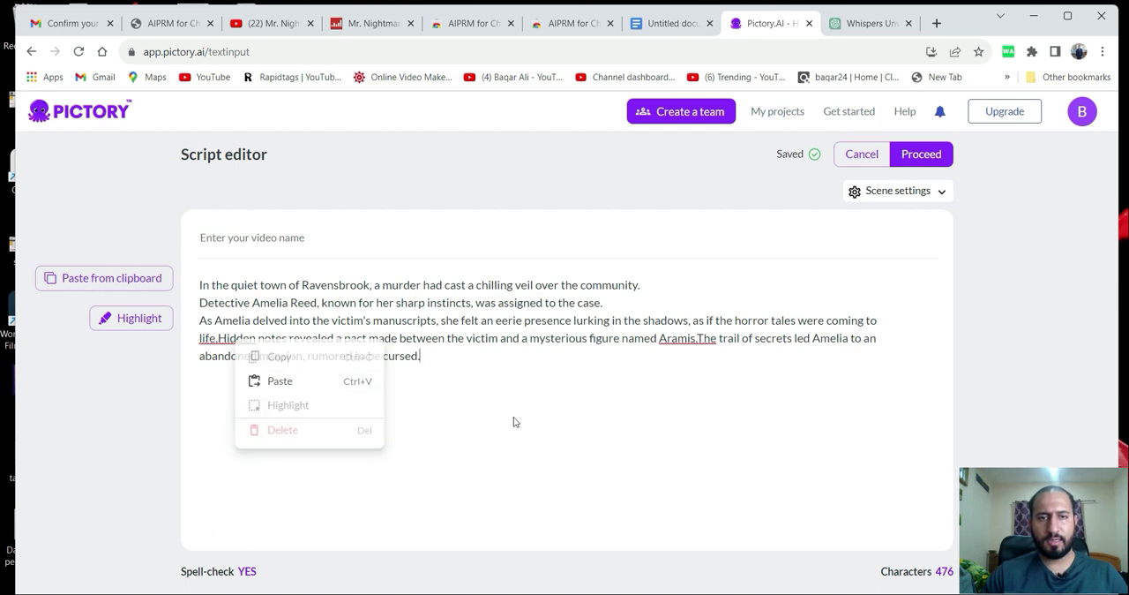
pyautogui.rightClick(699, 338)
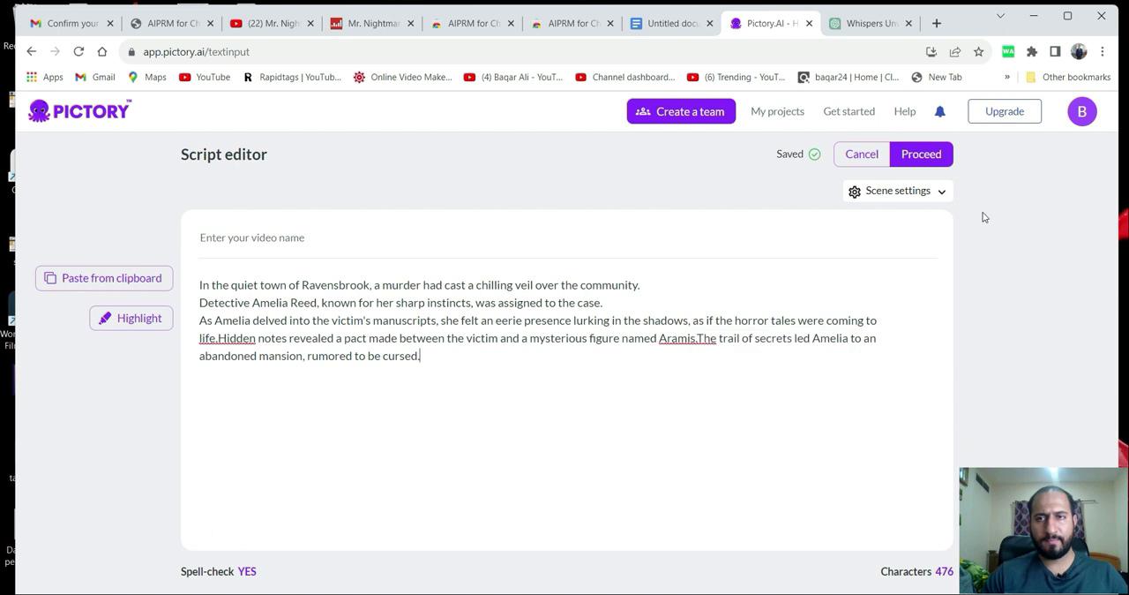
# Proceed from the finished script to the template selection and dismiss the user group notice.
pyautogui.click(926, 156)
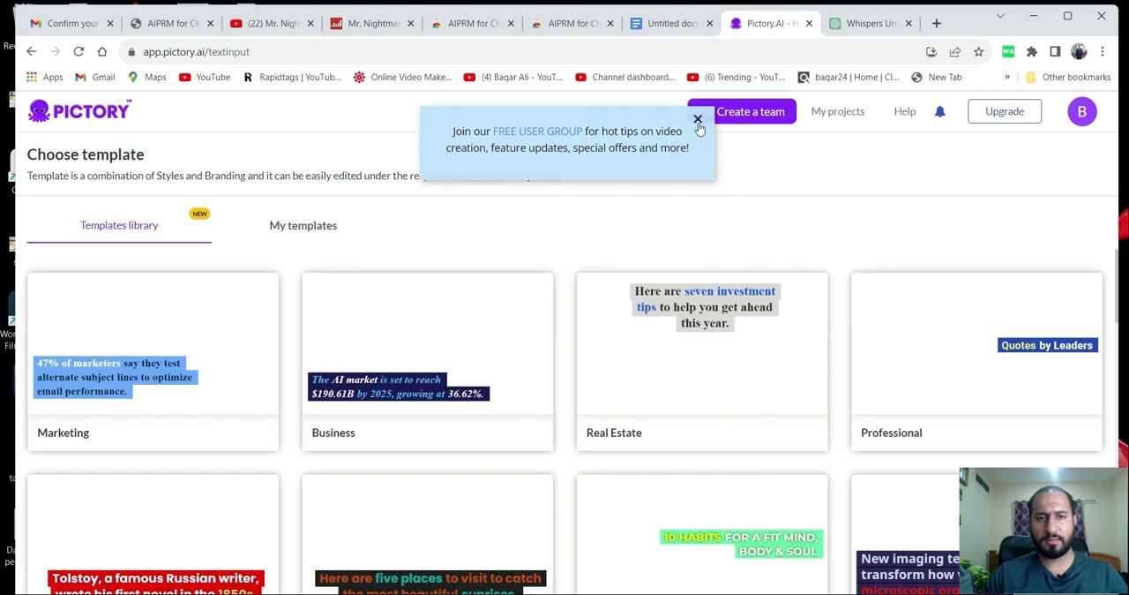
pyautogui.click(698, 120)
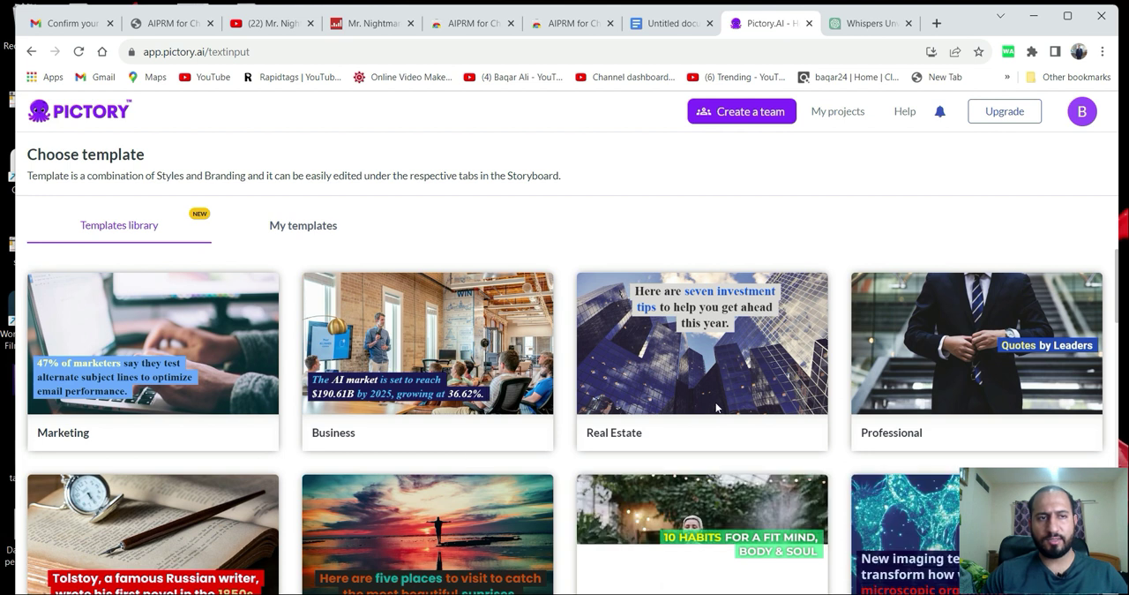
# Browse the templates library and compare the template styles for one that suits a dark horror story.
pyautogui.scroll(-2, 556, 441)
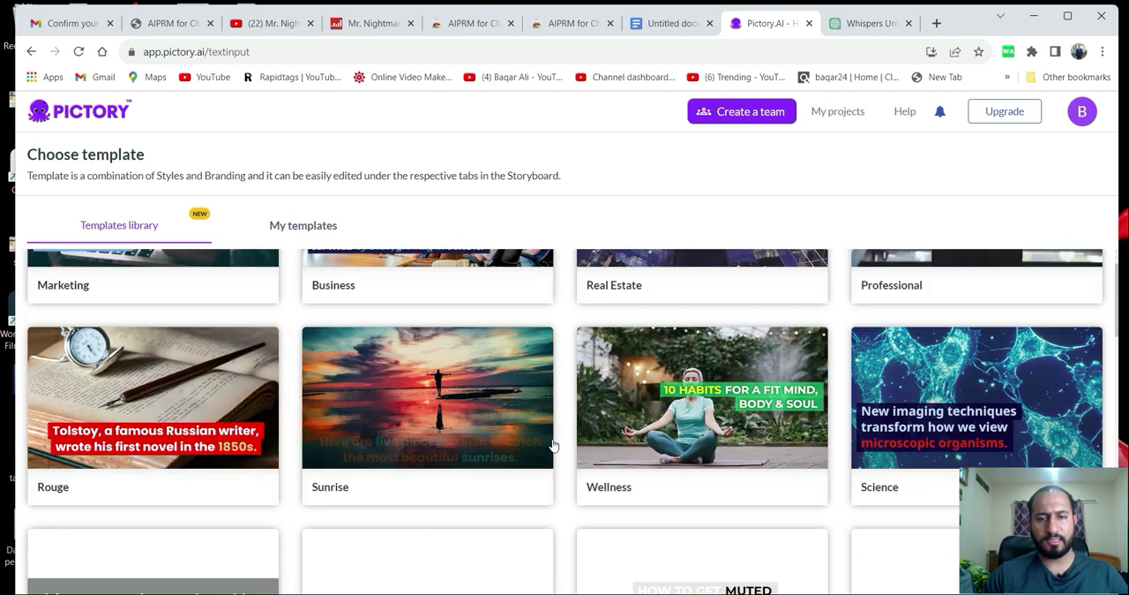
pyautogui.scroll(1, 568, 439)
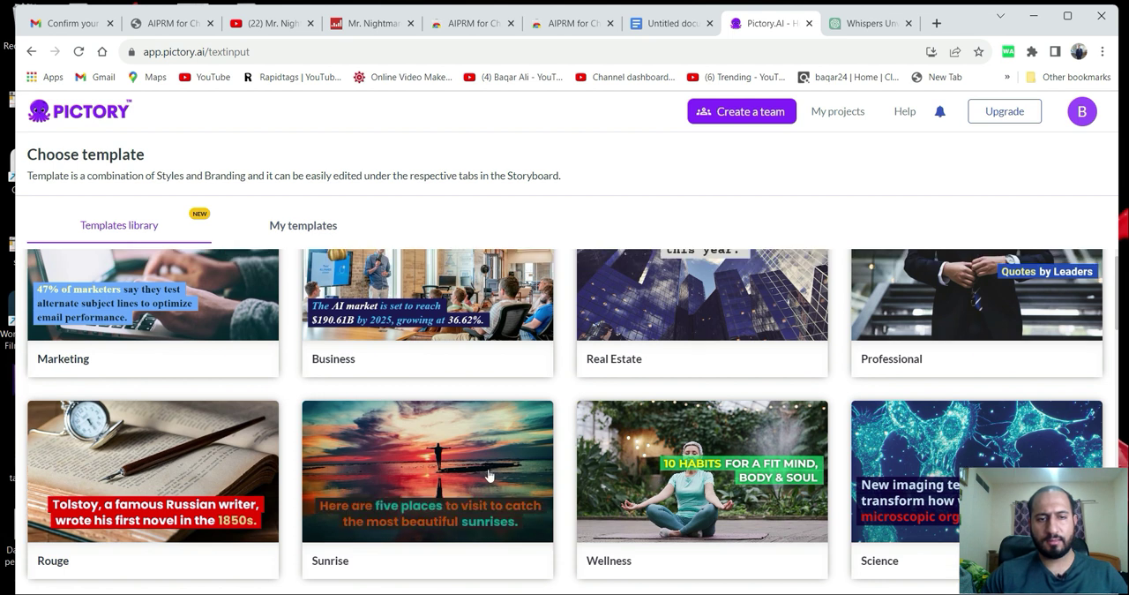
pyautogui.scroll(-3, 488, 475)
pyautogui.scroll(-2, 489, 476)
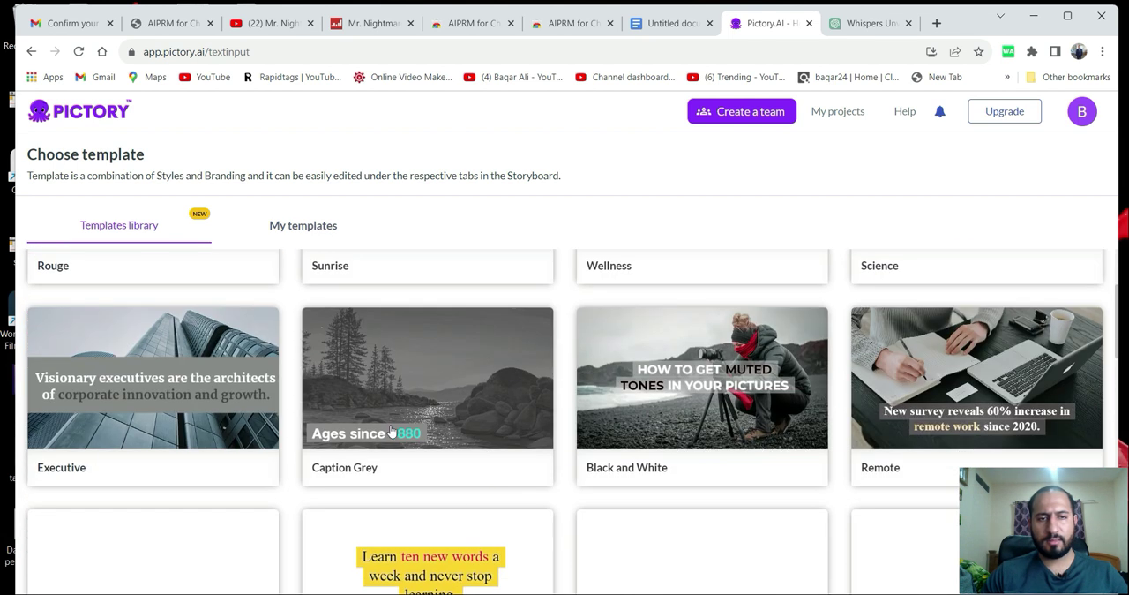
pyautogui.scroll(-2, 653, 439)
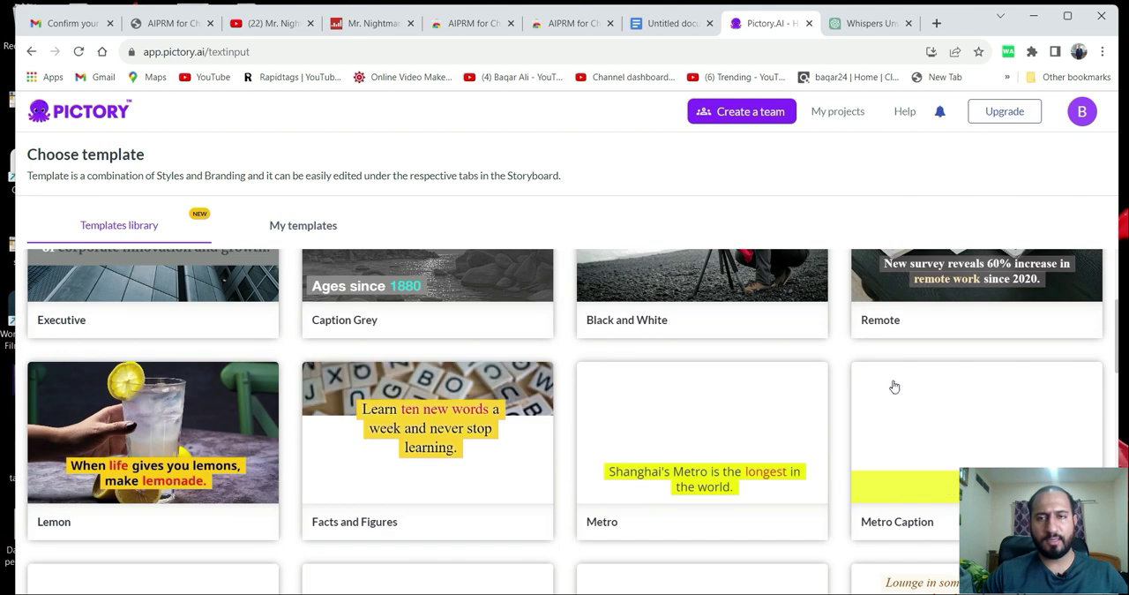
pyautogui.scroll(-2, 893, 386)
pyautogui.scroll(2, 518, 503)
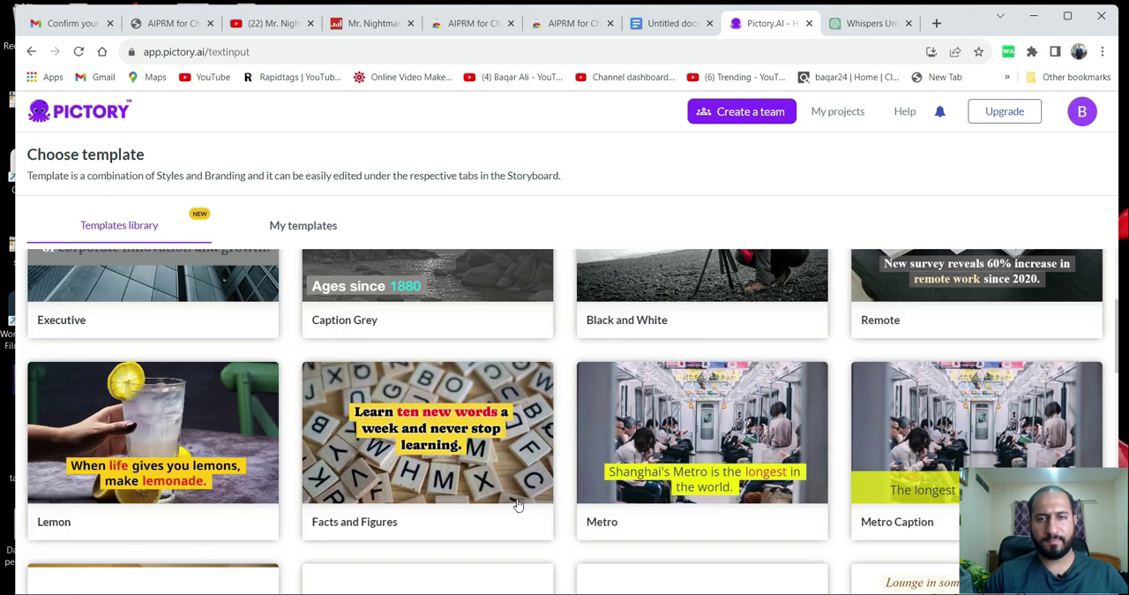
pyautogui.scroll(2, 518, 503)
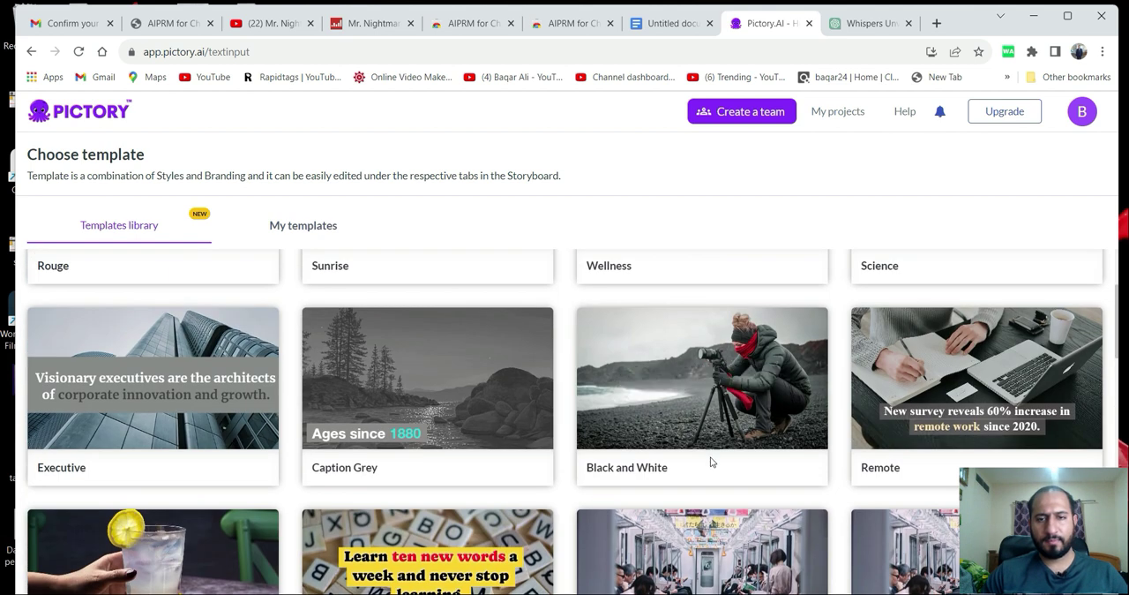
pyautogui.scroll(-5, 484, 465)
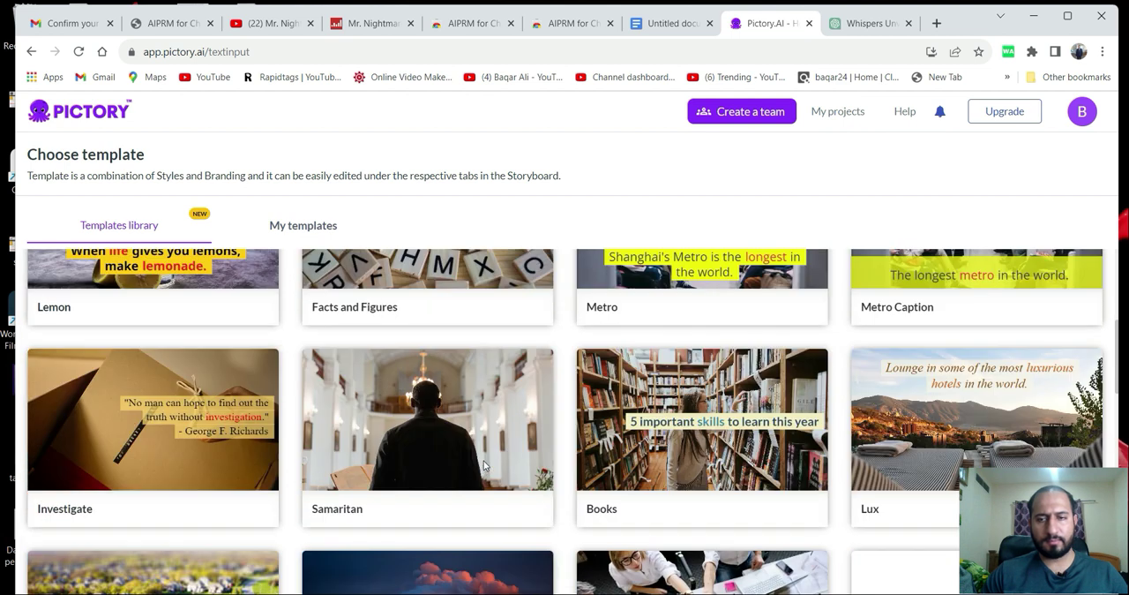
pyautogui.scroll(-6, 484, 465)
pyautogui.scroll(2, 527, 440)
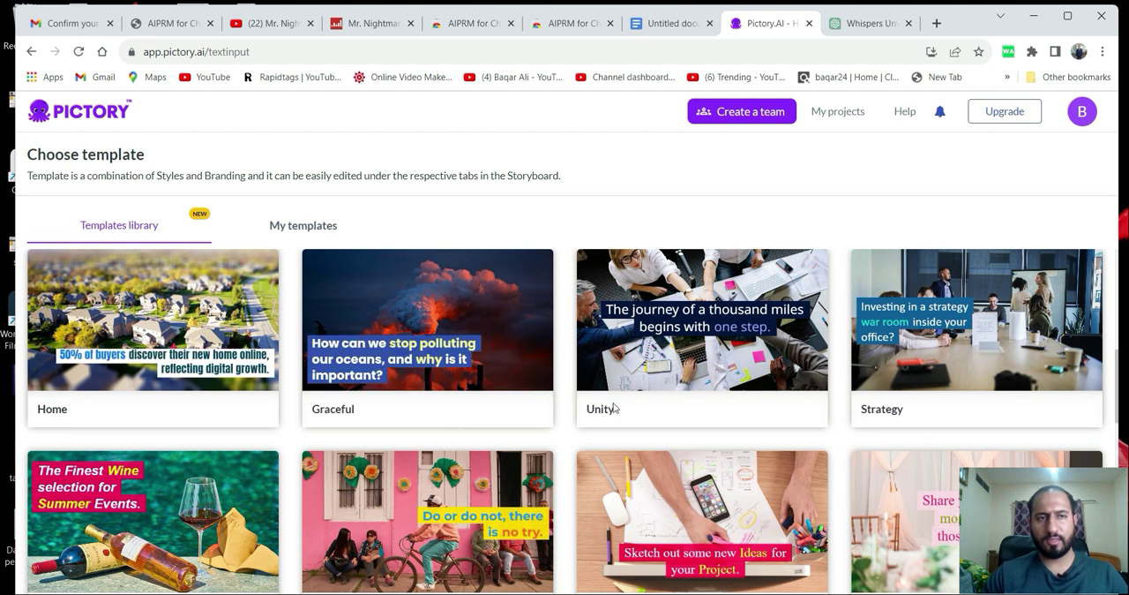
pyautogui.scroll(3, 491, 415)
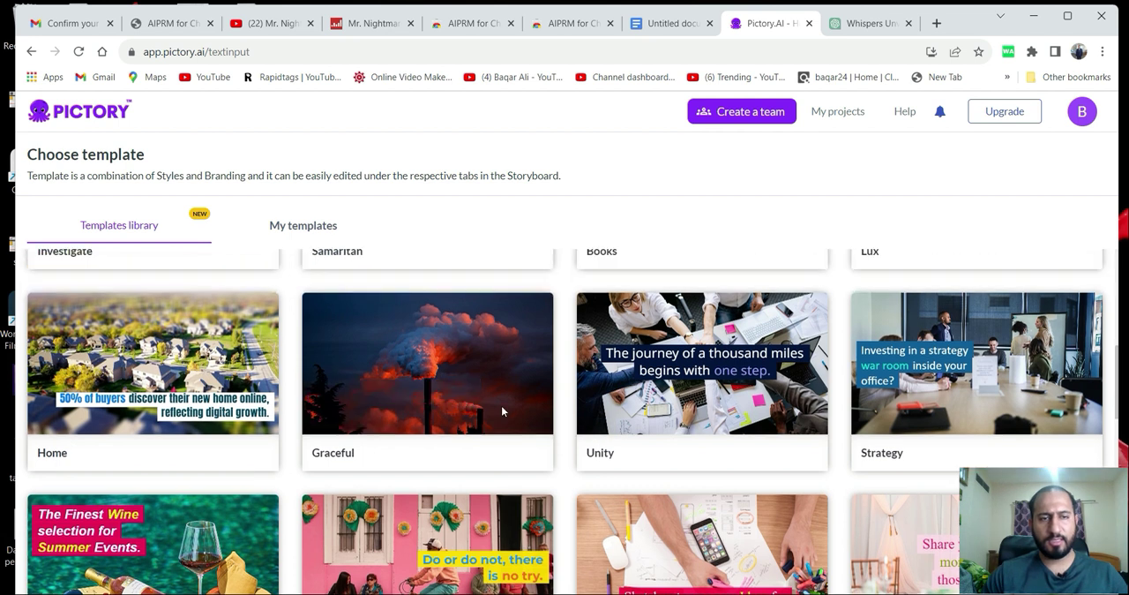
pyautogui.scroll(-2, 489, 456)
pyautogui.scroll(3, 453, 398)
pyautogui.scroll(2, 497, 430)
pyautogui.scroll(-2, 529, 429)
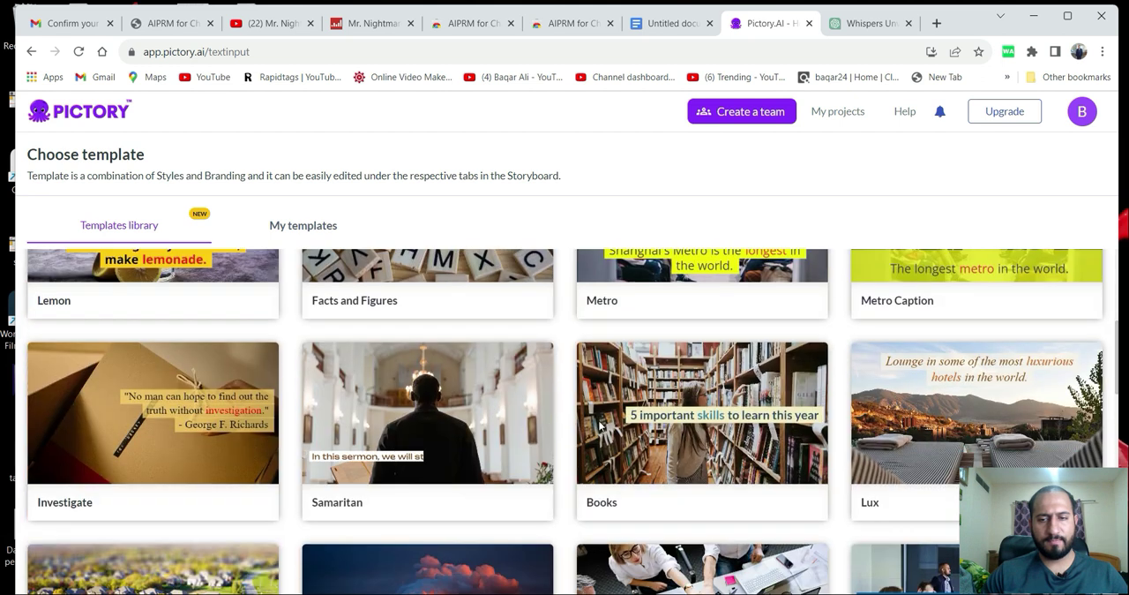
# Review the narrator lines in the ChatGPT script and the story text in the Google Docs document.
pyautogui.click(862, 24)
pyautogui.scroll(3, 546, 258)
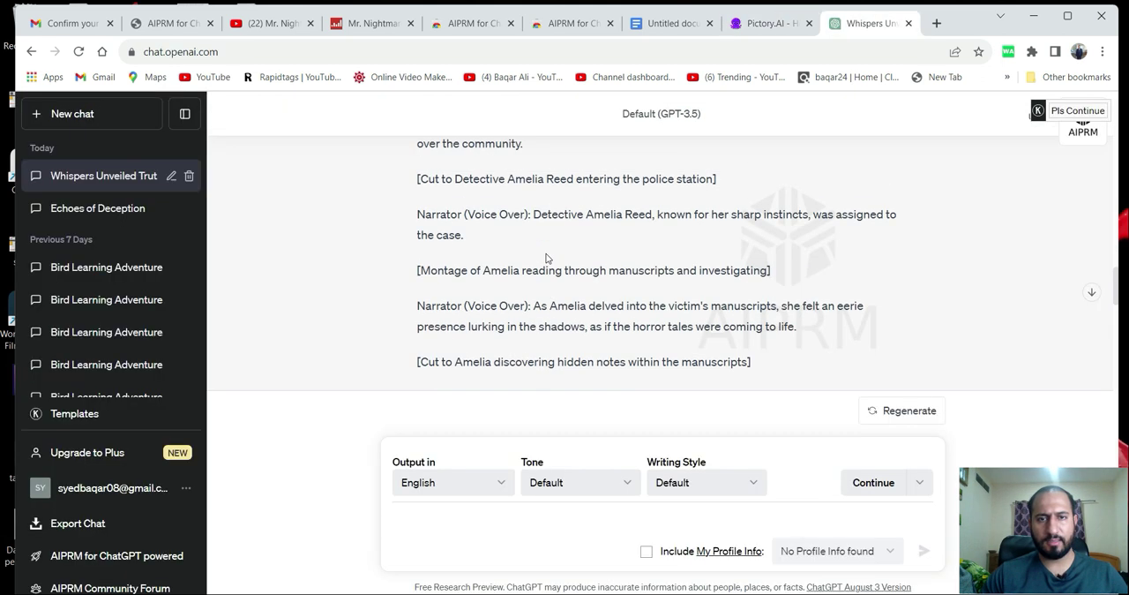
pyautogui.click(653, 27)
pyautogui.click(418, 362)
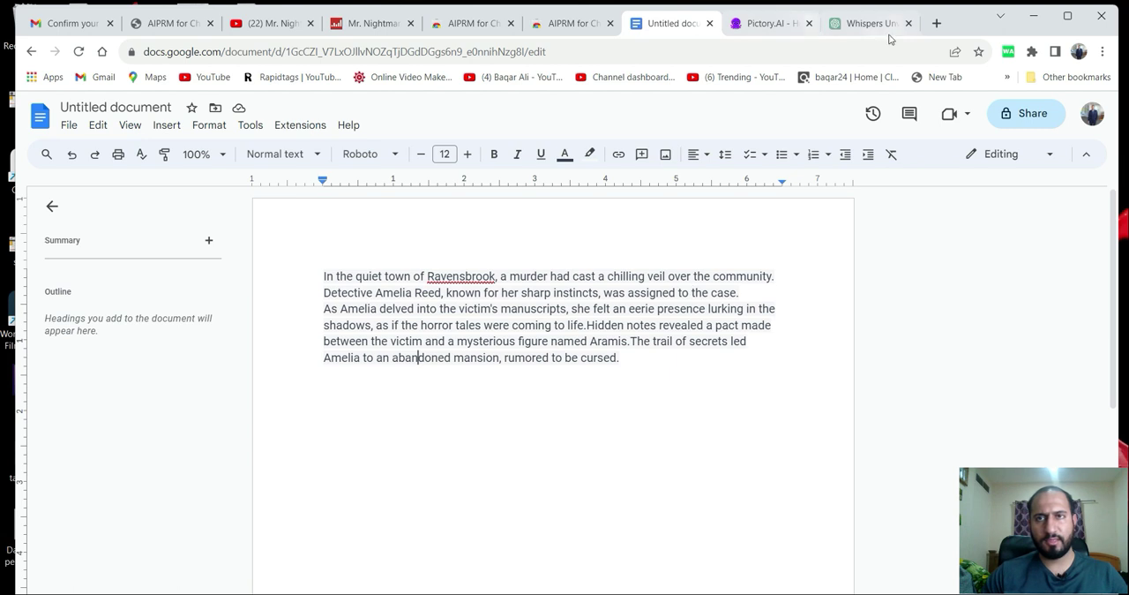
# Switch back to Pictory, apply the Caption Grey template in 16:9, and dismiss the storyboard's getting-started guide and watermark notice.
pyautogui.click(754, 27)
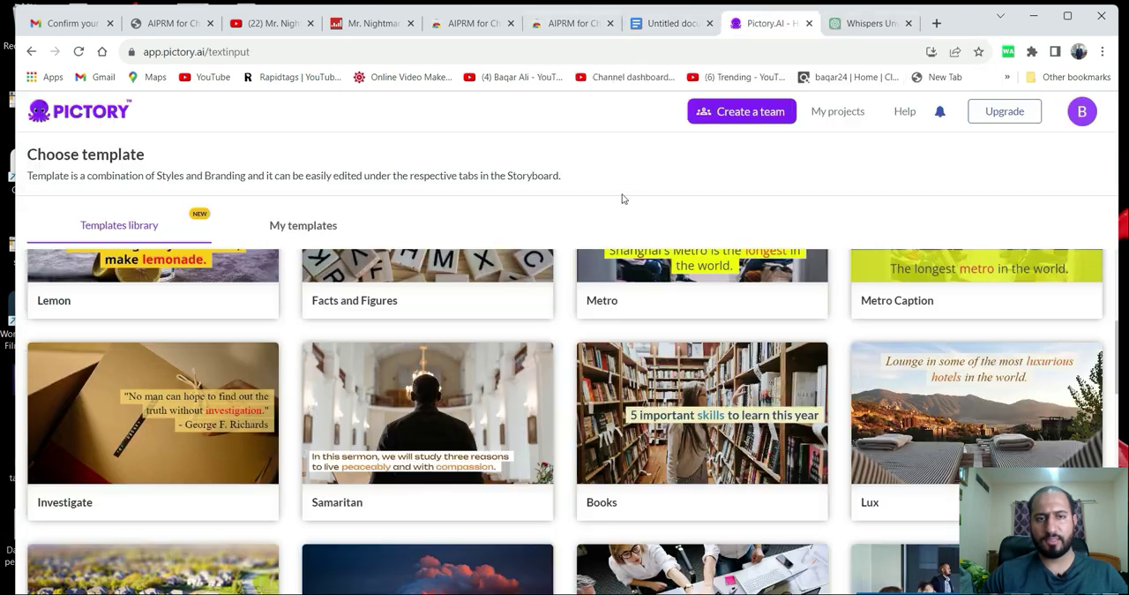
pyautogui.scroll(5, 414, 476)
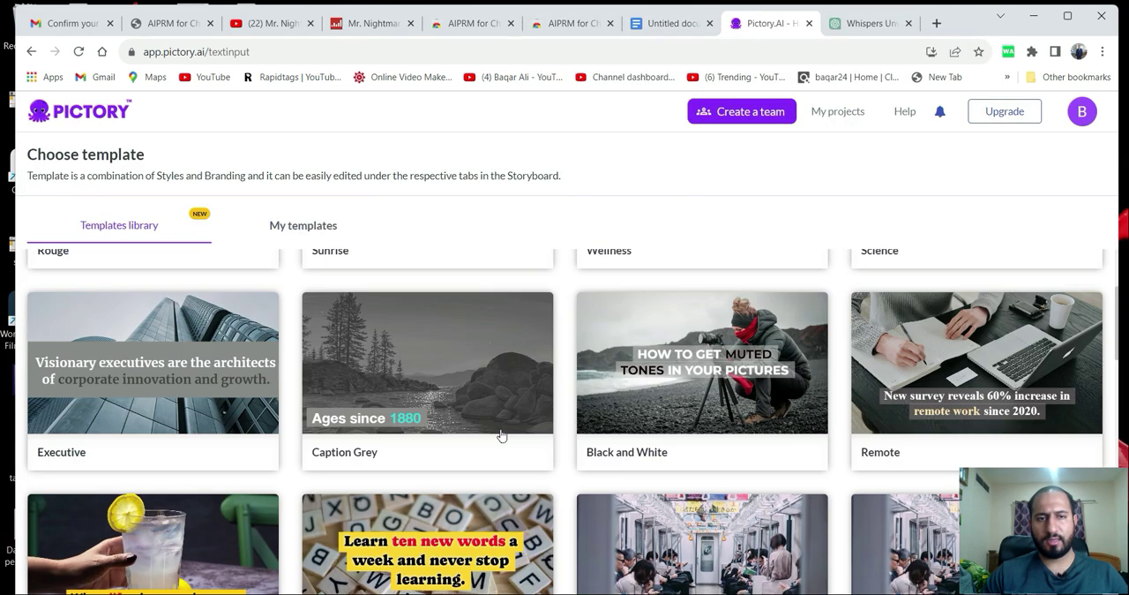
pyautogui.scroll(-1, 540, 450)
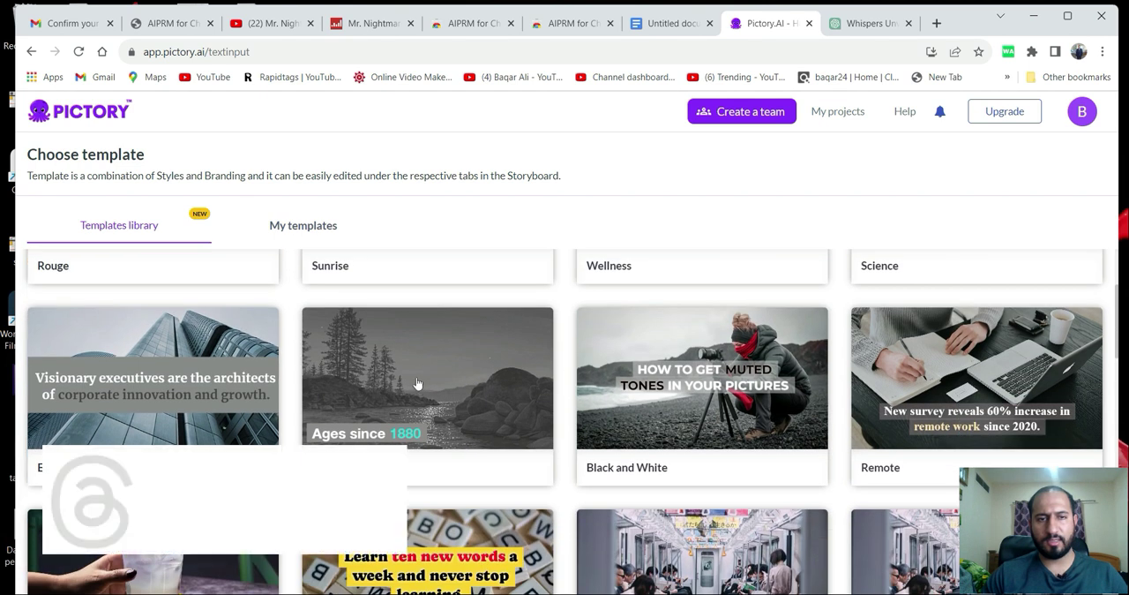
pyautogui.moveTo(418, 381)
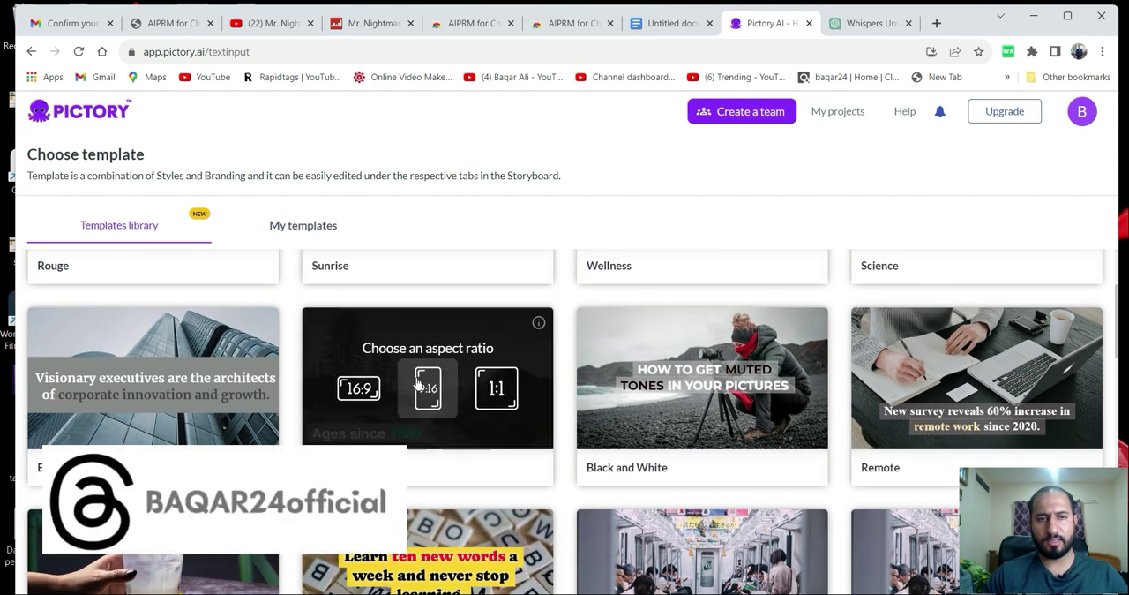
pyautogui.click(357, 391)
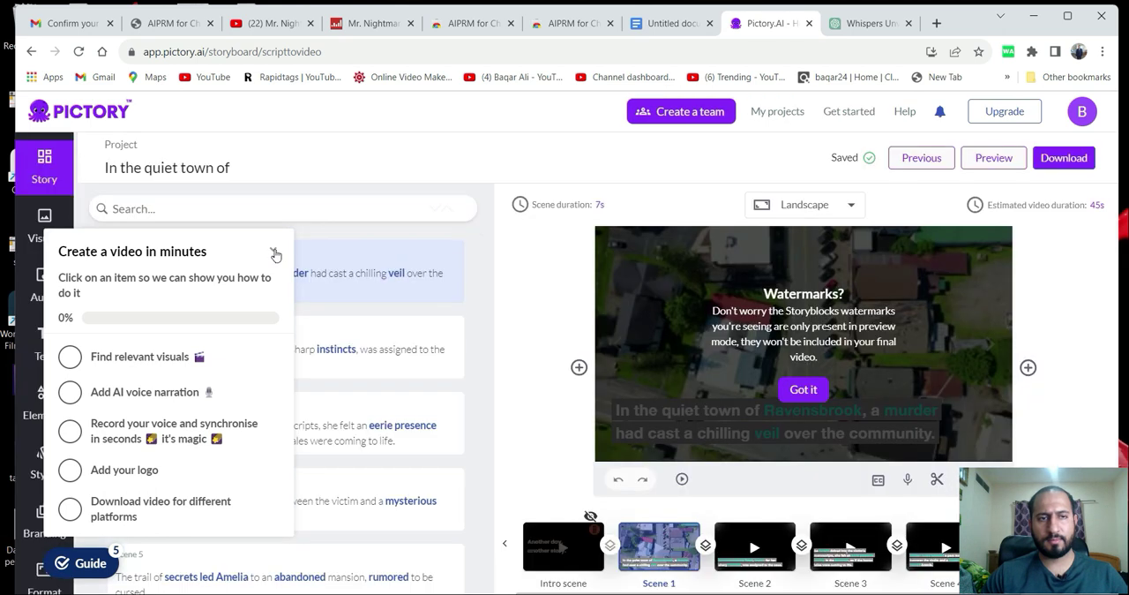
pyautogui.click(272, 252)
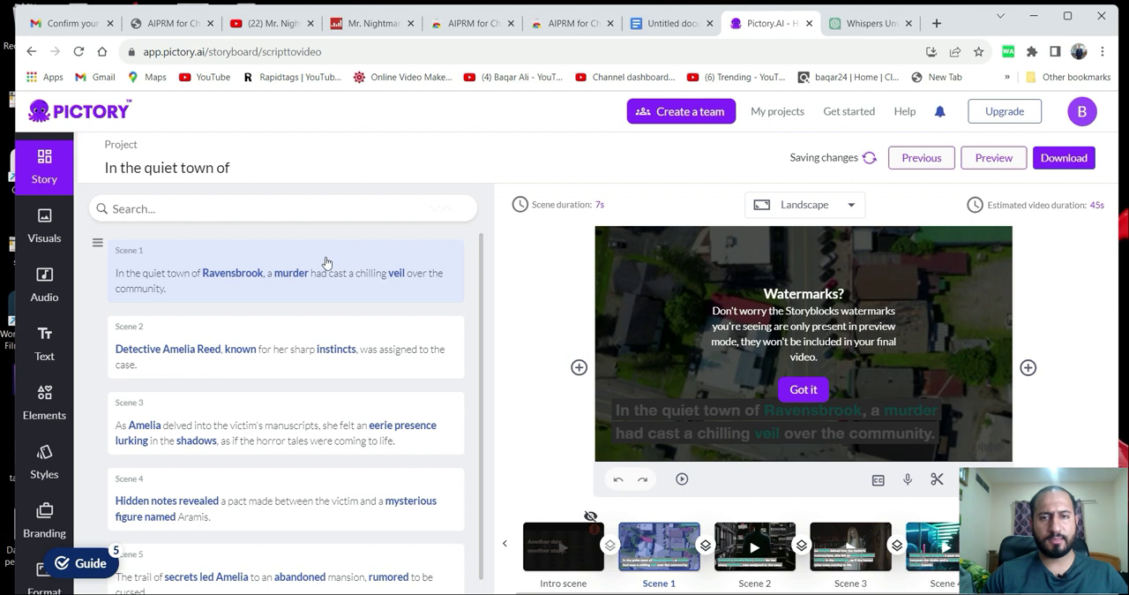
pyautogui.click(802, 389)
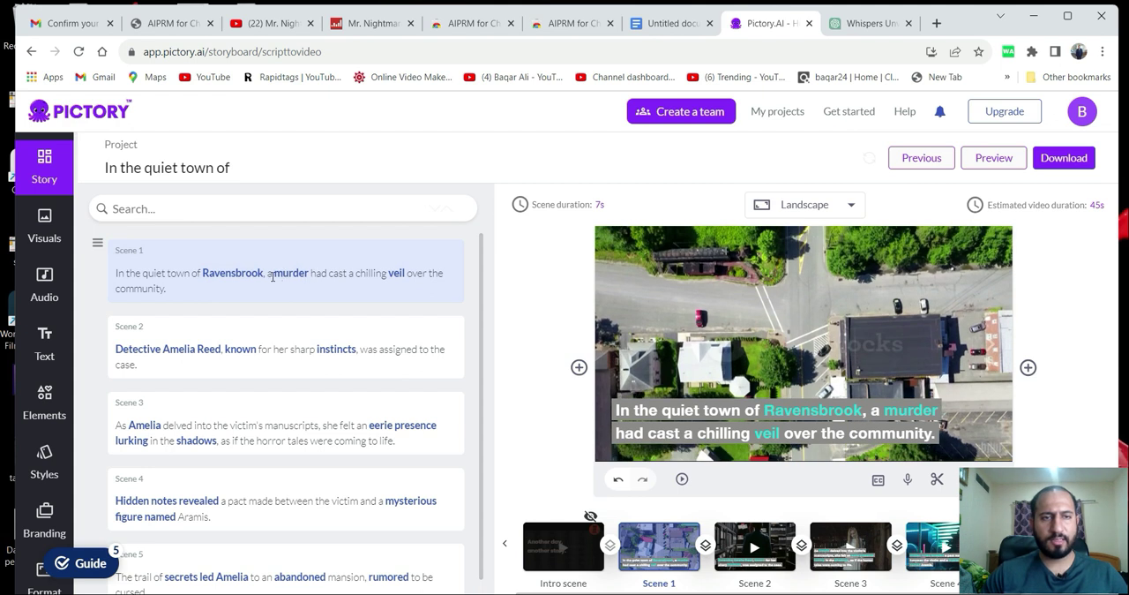
# Split Scene 1 after "In the quiet town of Ravensbrook," so that "a murder had cast a chilling veil" starts its own scene.
pyautogui.doubleClick(269, 274)
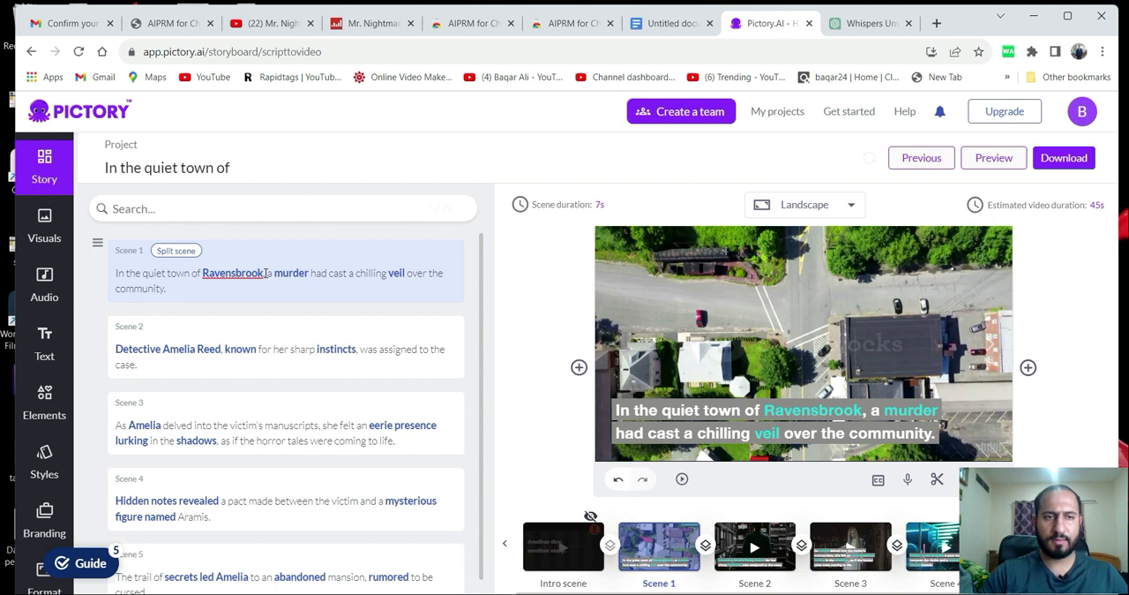
pyautogui.press('Return')
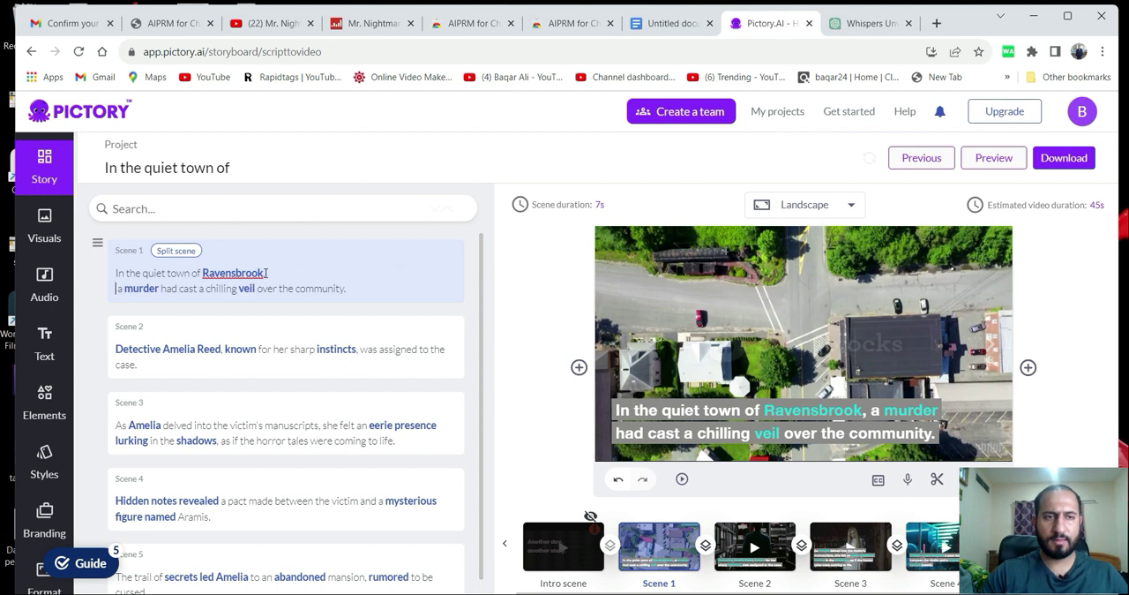
pyautogui.click(187, 253)
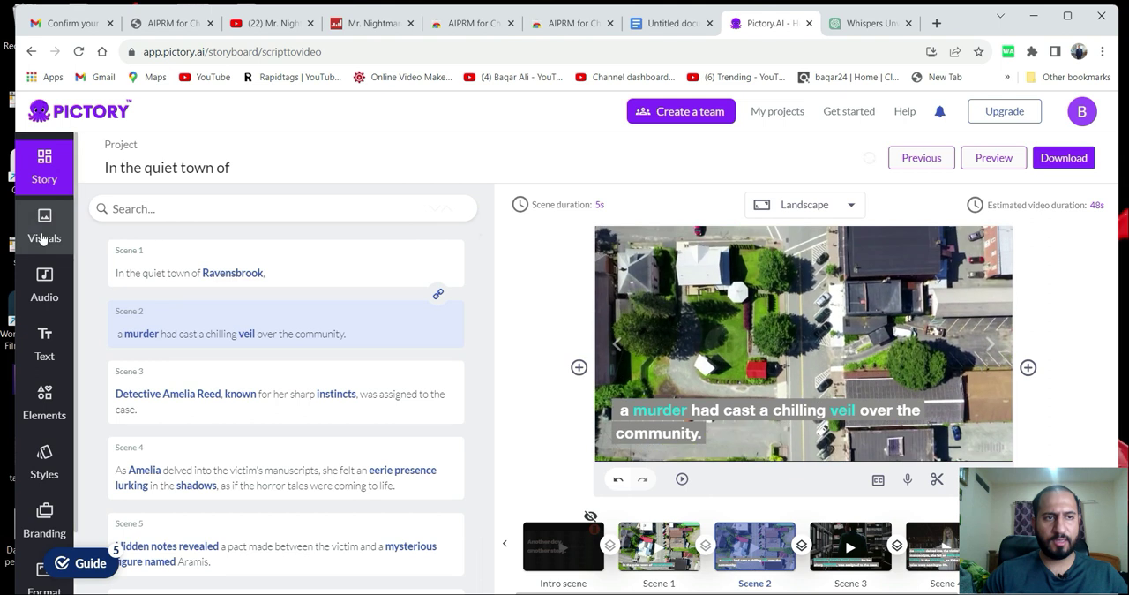
# Replace Scene 2's aerial town footage with the 8-second library clip of a man in the dark beside a brick wall.
pyautogui.click(42, 238)
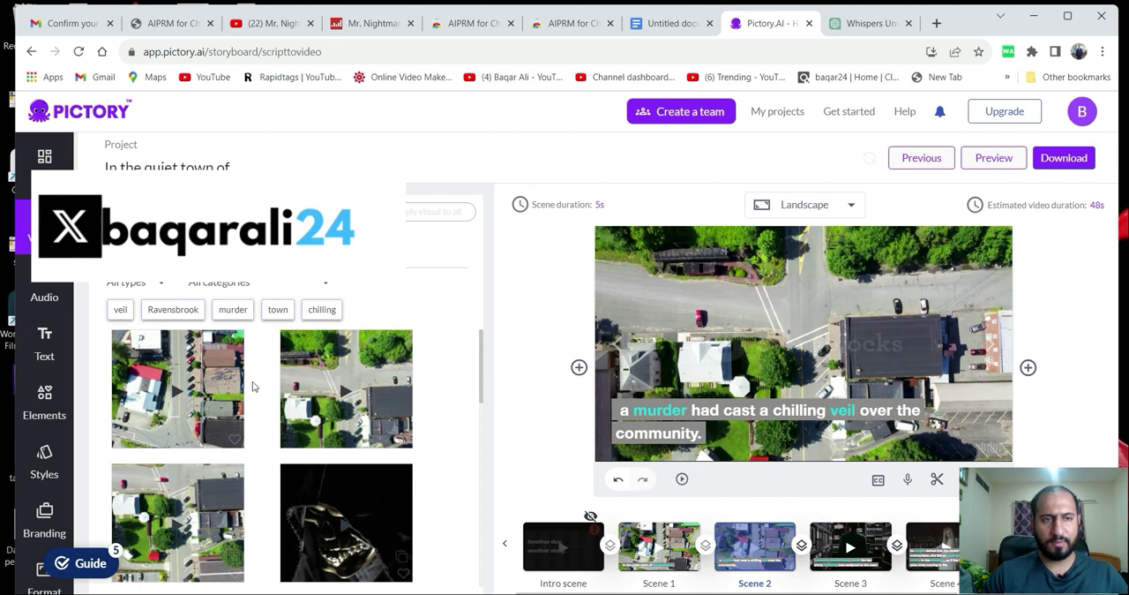
pyautogui.scroll(-3, 323, 466)
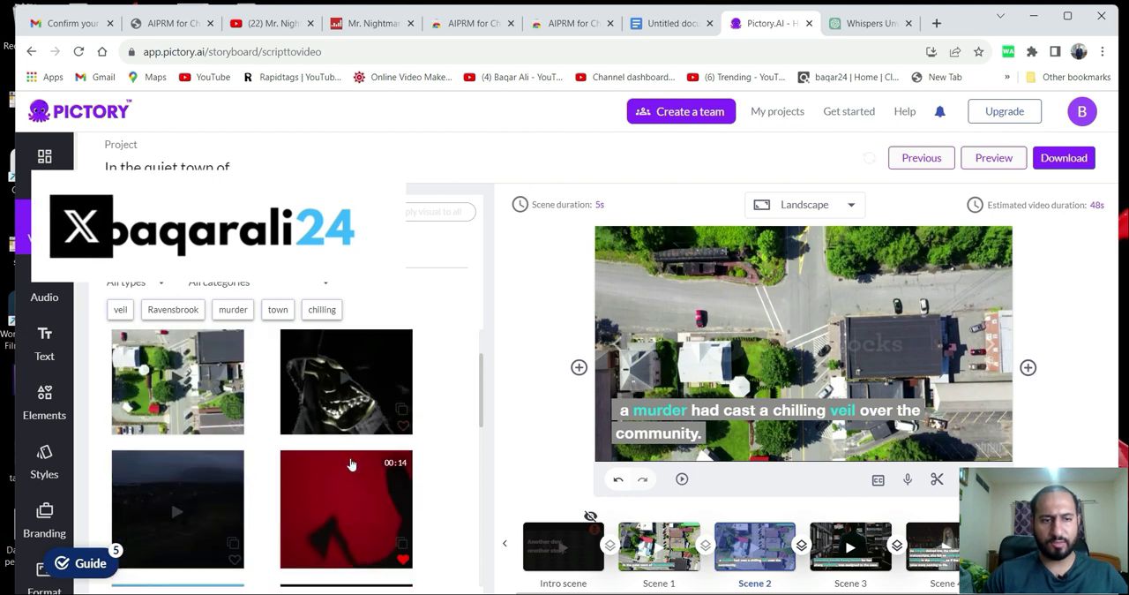
pyautogui.scroll(2, 281, 468)
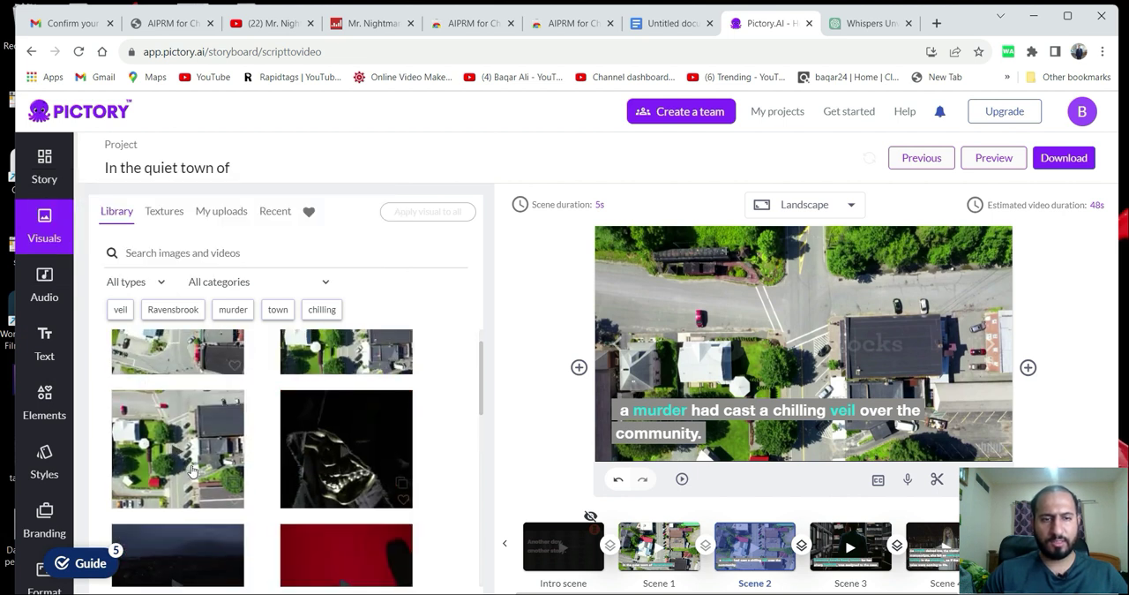
pyautogui.scroll(-3, 191, 471)
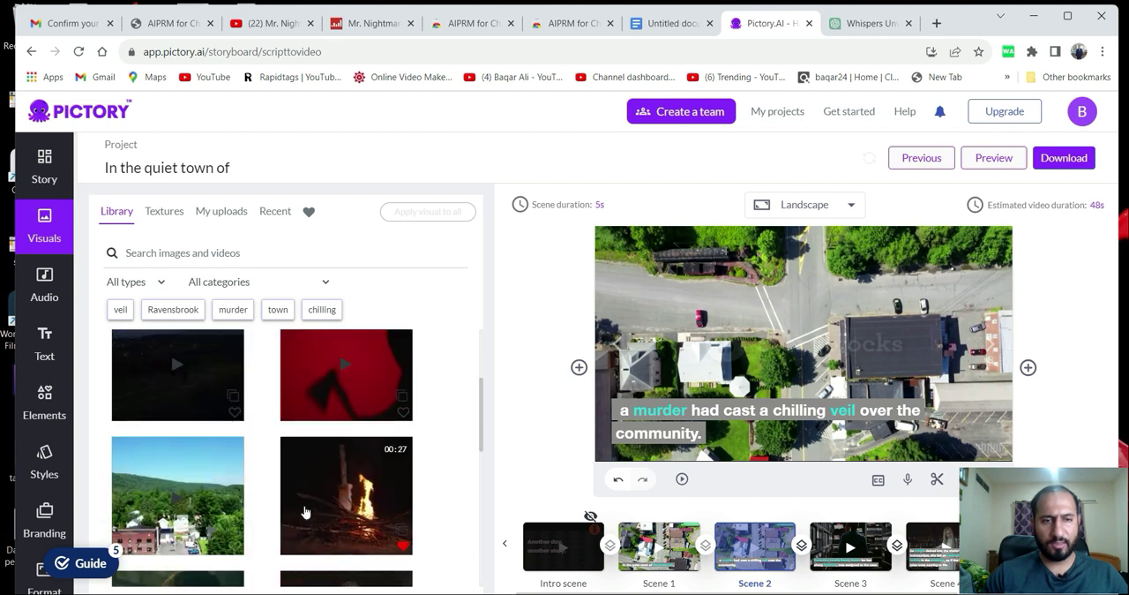
pyautogui.scroll(-2, 305, 511)
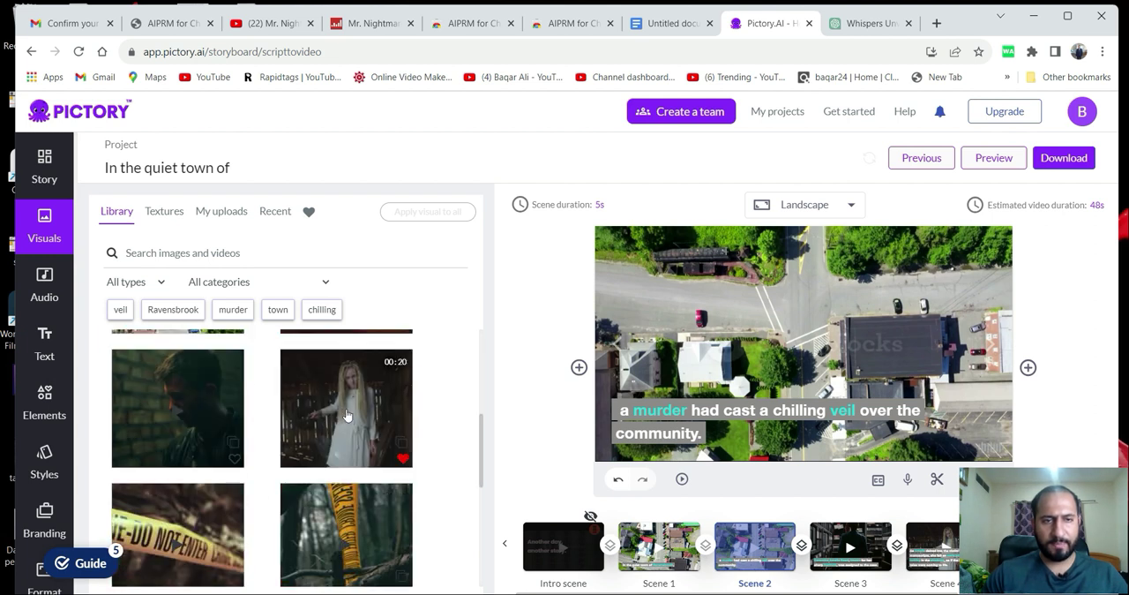
pyautogui.click(213, 438)
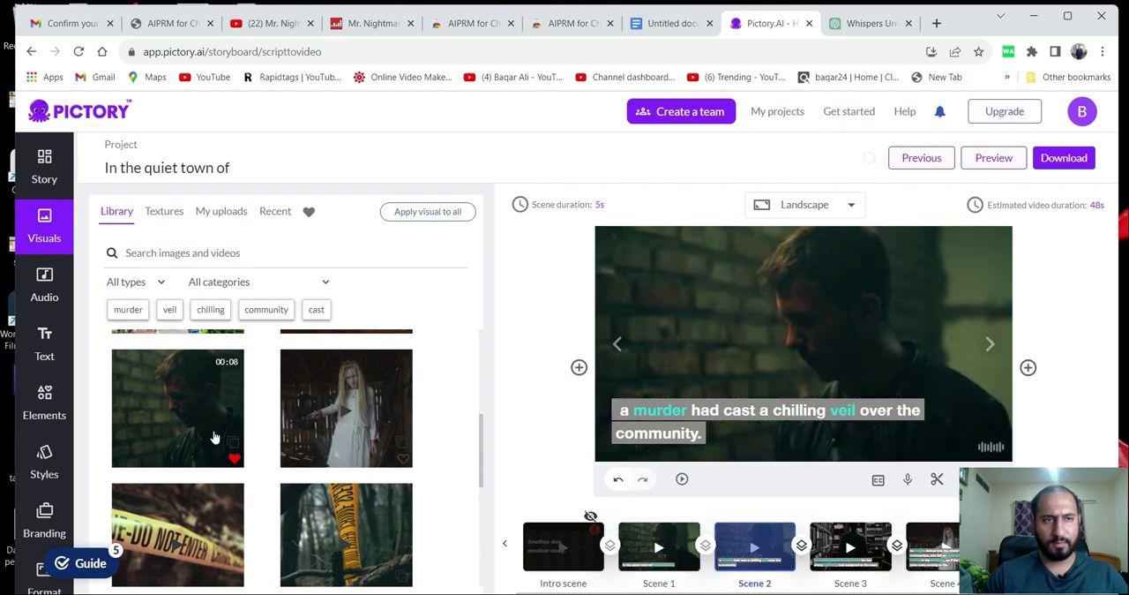
pyautogui.scroll(2, 364, 386)
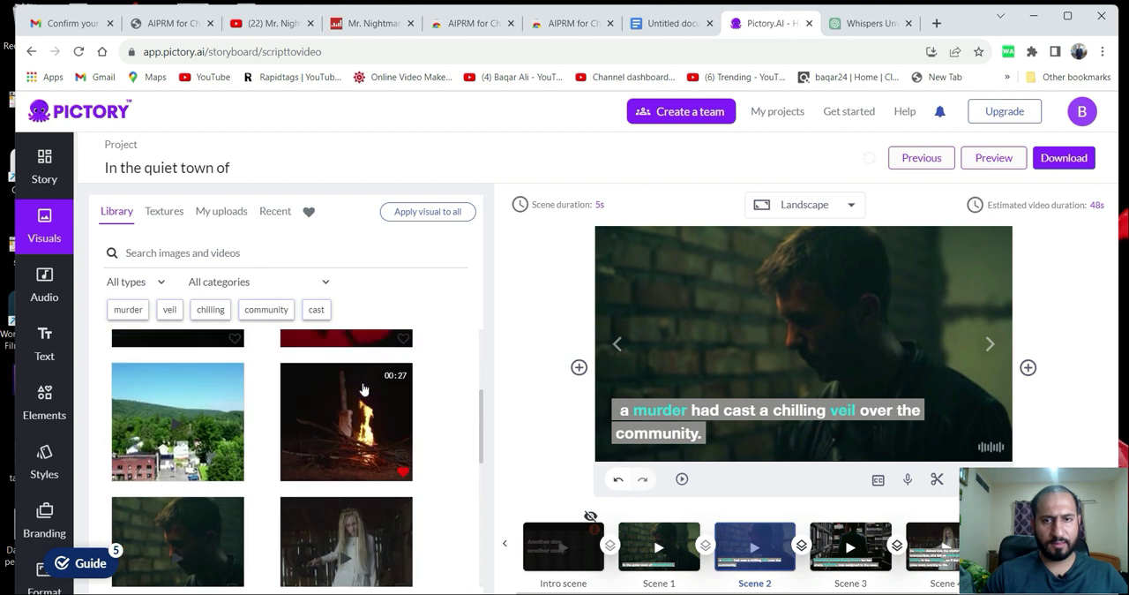
pyautogui.scroll(2, 363, 389)
pyautogui.scroll(2, 260, 447)
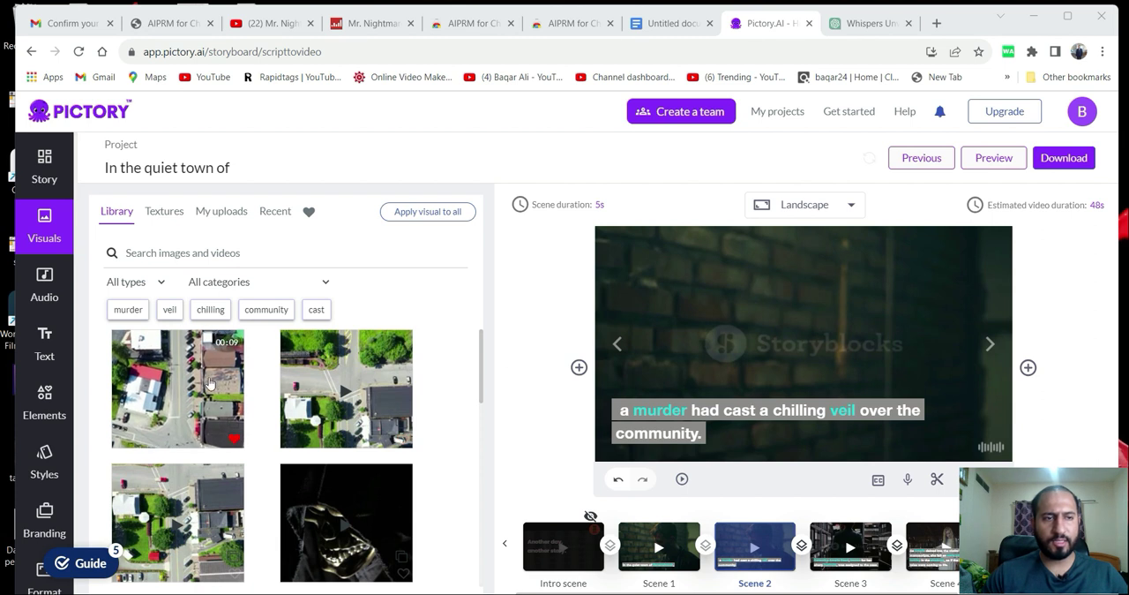
# Review the opening sentences of the story in the Google Docs document and return to Pictory.
pyautogui.click(667, 25)
pyautogui.moveTo(325, 277); pyautogui.dragTo(706, 309)
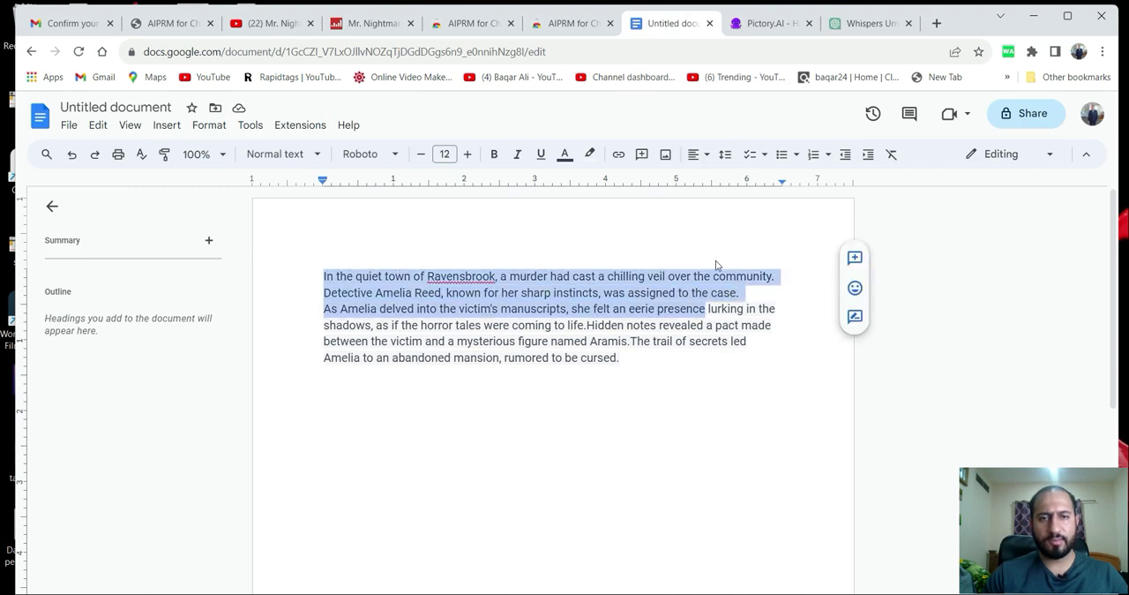
pyautogui.click(755, 27)
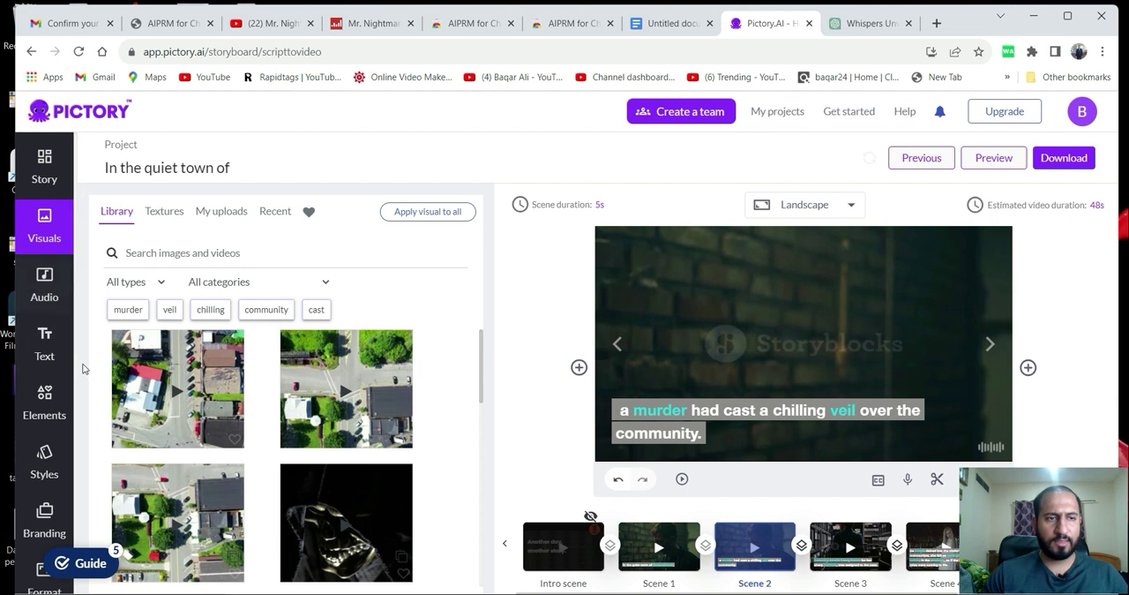
# Apply the English (US) female voice Ava as the video's voice-over.
pyautogui.click(43, 297)
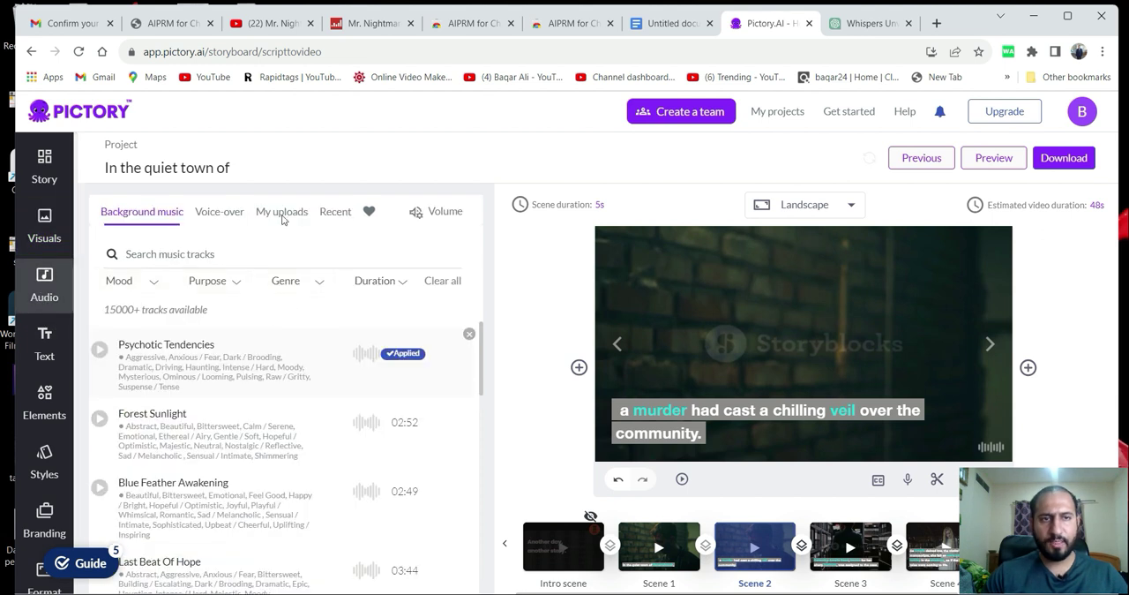
pyautogui.click(231, 216)
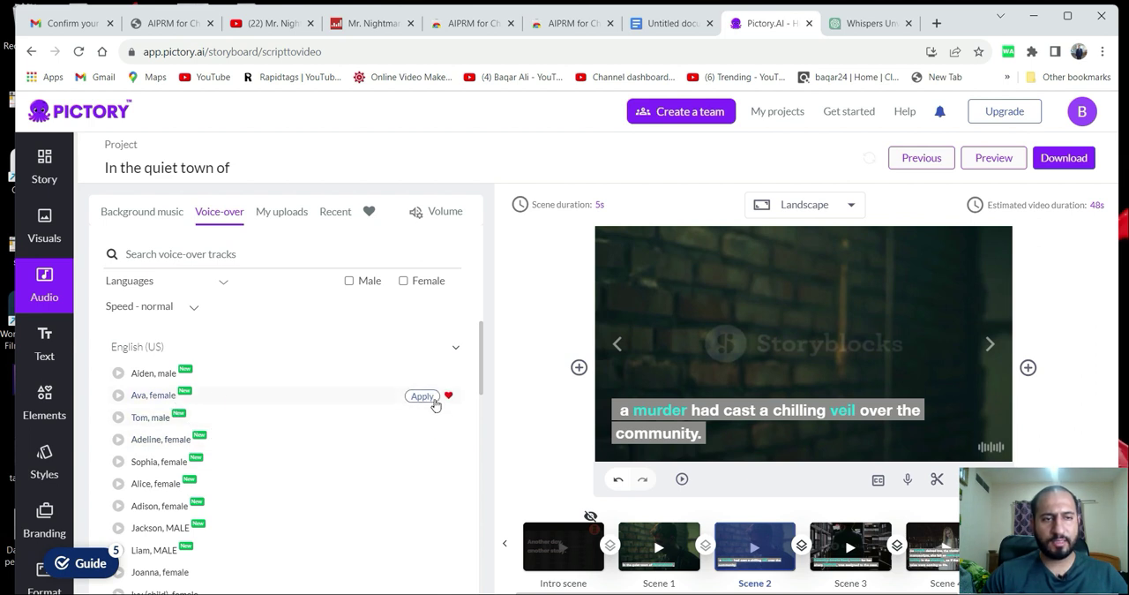
pyautogui.click(421, 396)
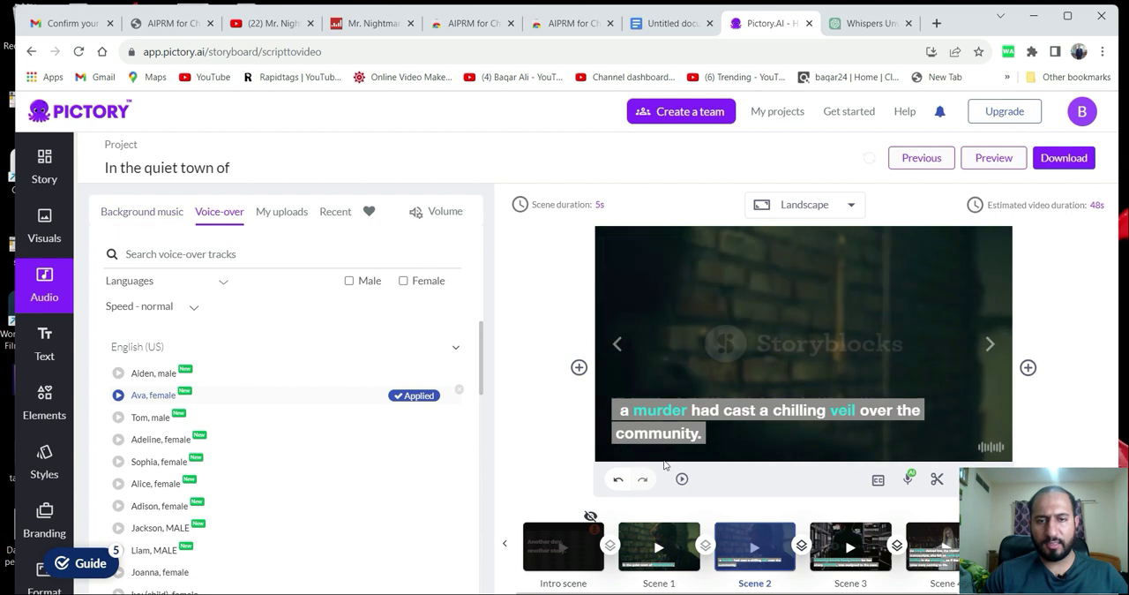
# Try Forest Sunlight as the background music and restore the Psychotic Tendencies track.
pyautogui.click(154, 220)
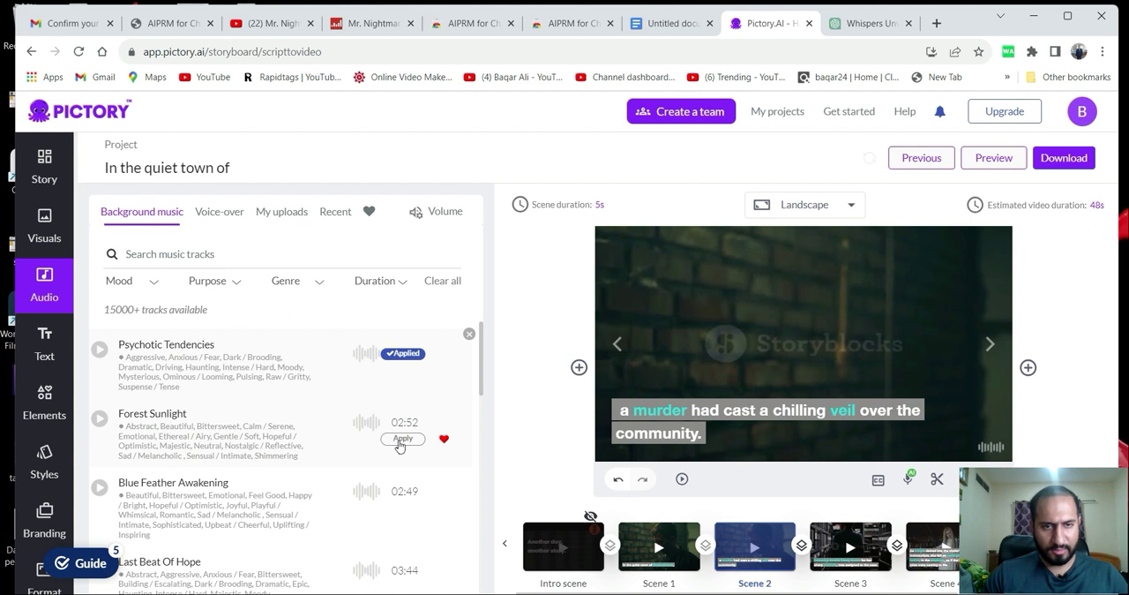
pyautogui.click(398, 441)
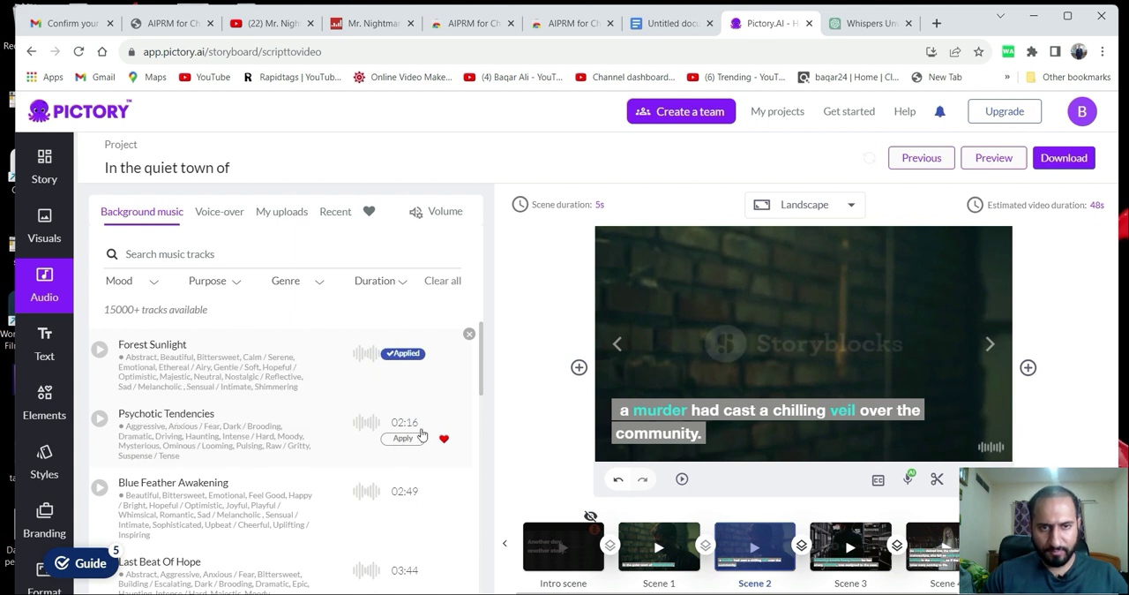
pyautogui.click(403, 439)
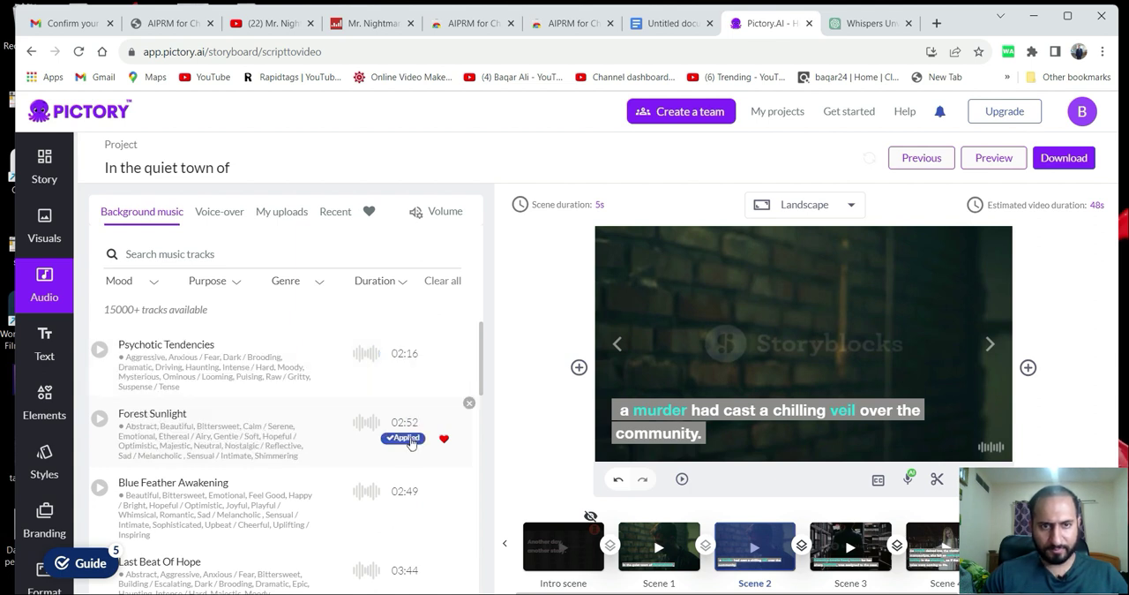
# Preview Scene 2 with its voice-over and background music.
pyautogui.click(682, 479)
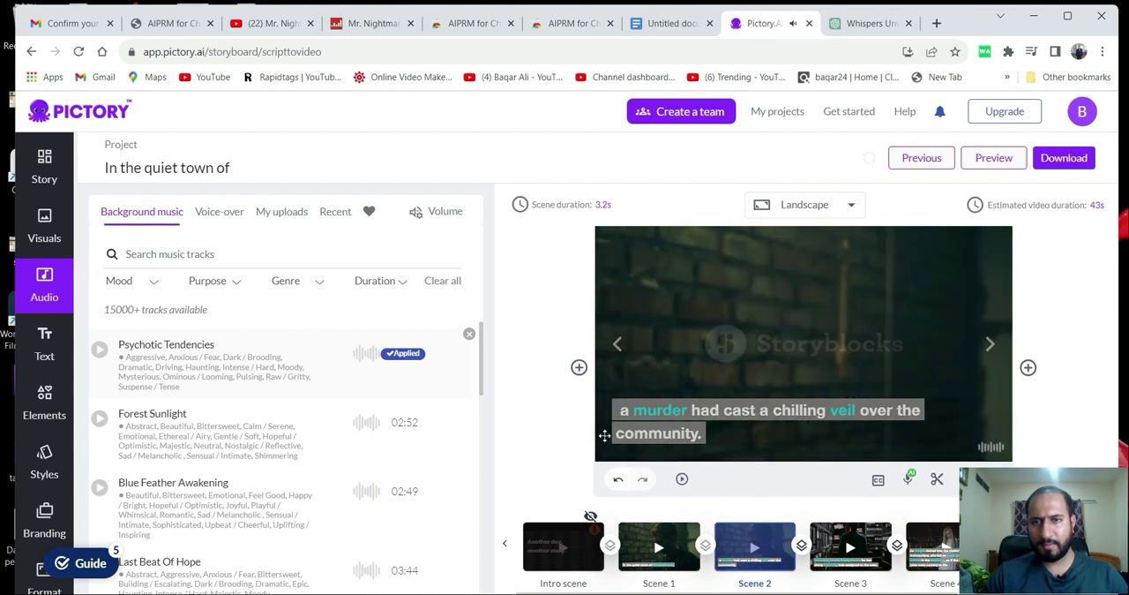
pyautogui.click(681, 480)
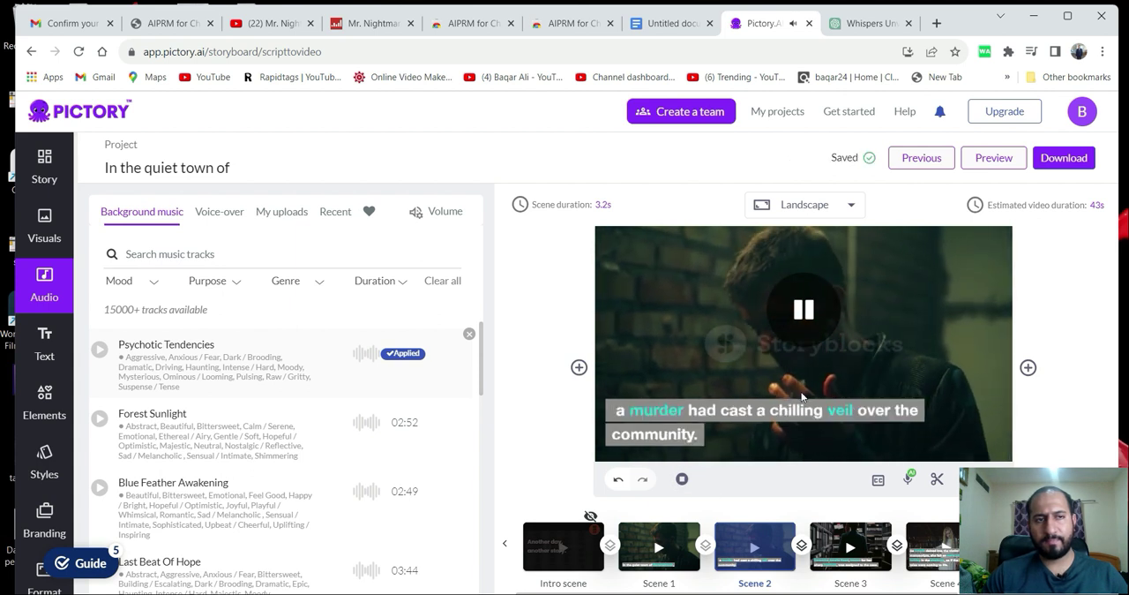
# Insert a line break in Scene 4's story text after "the victim's manuscripts,".
pyautogui.click(46, 182)
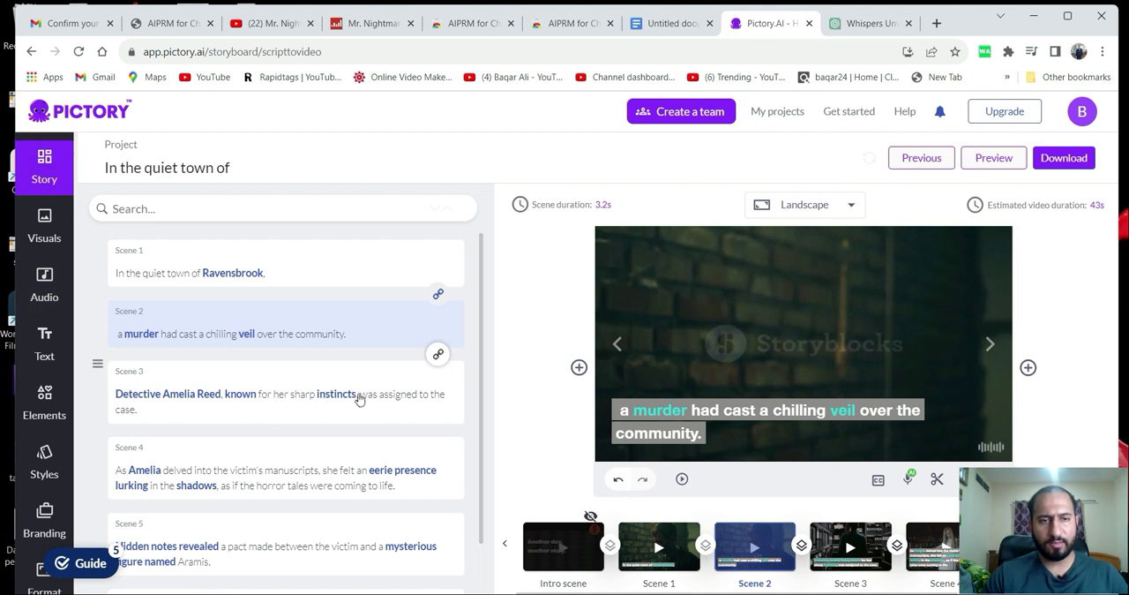
pyautogui.click(358, 398)
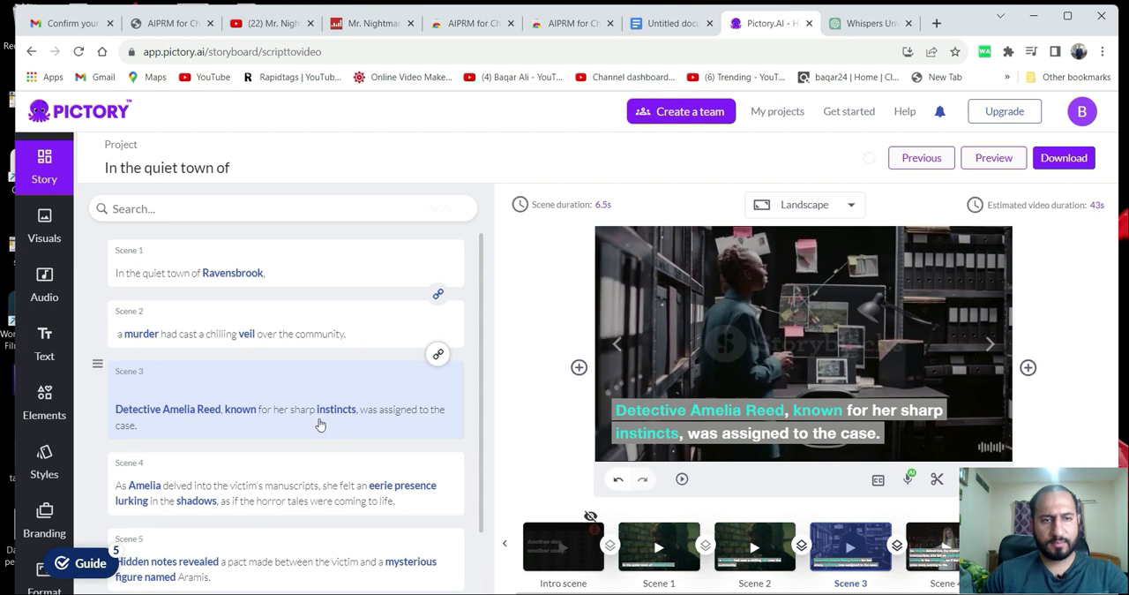
pyautogui.scroll(-1, 336, 439)
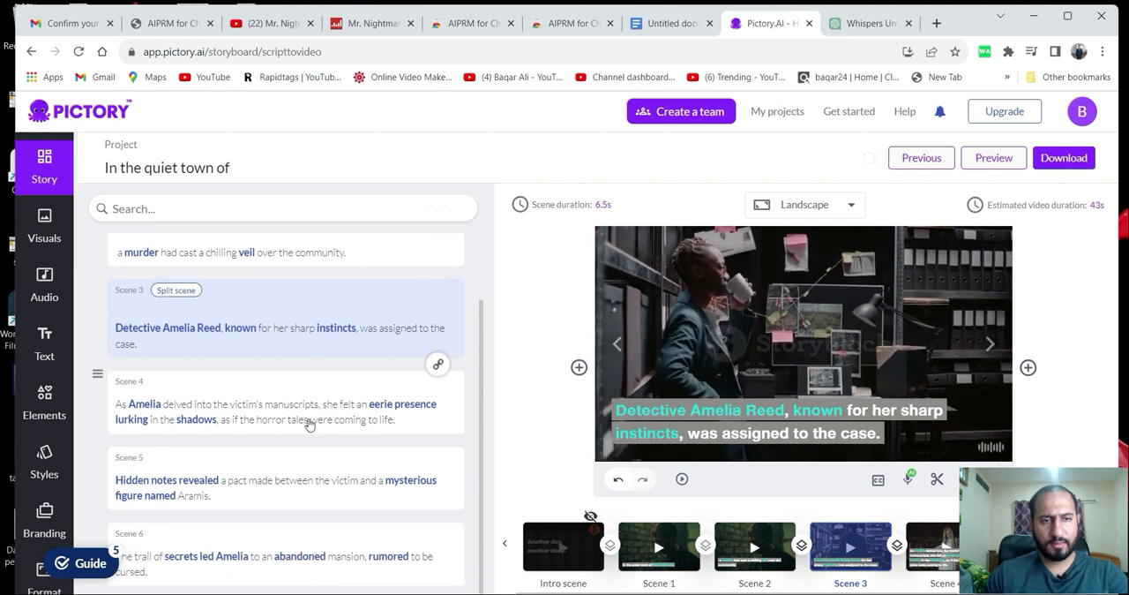
pyautogui.click(313, 410)
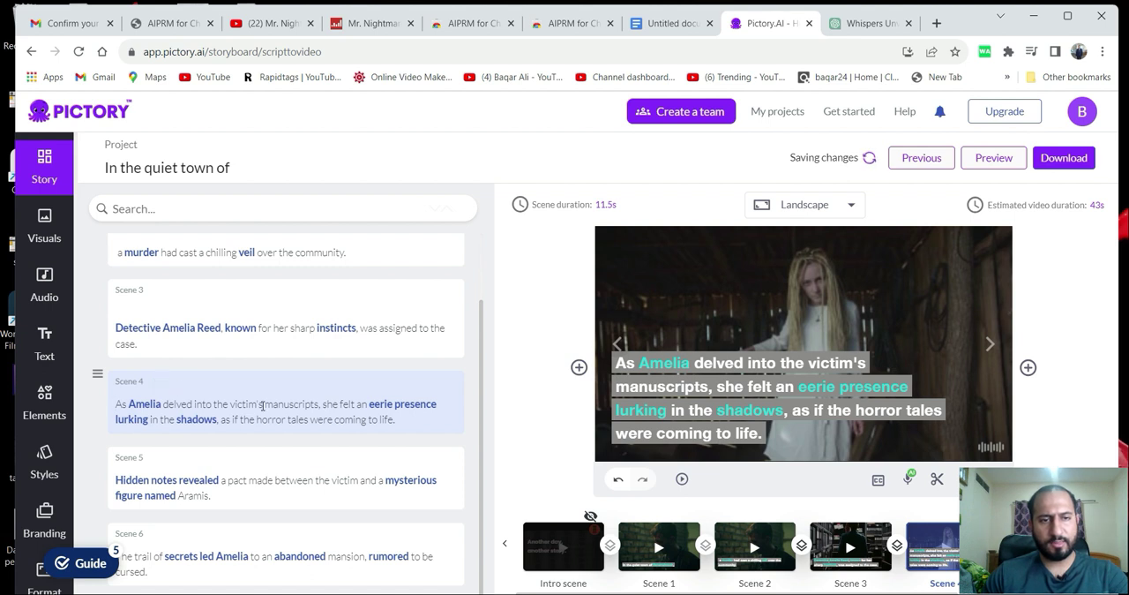
pyautogui.click(321, 403)
pyautogui.press('Return')
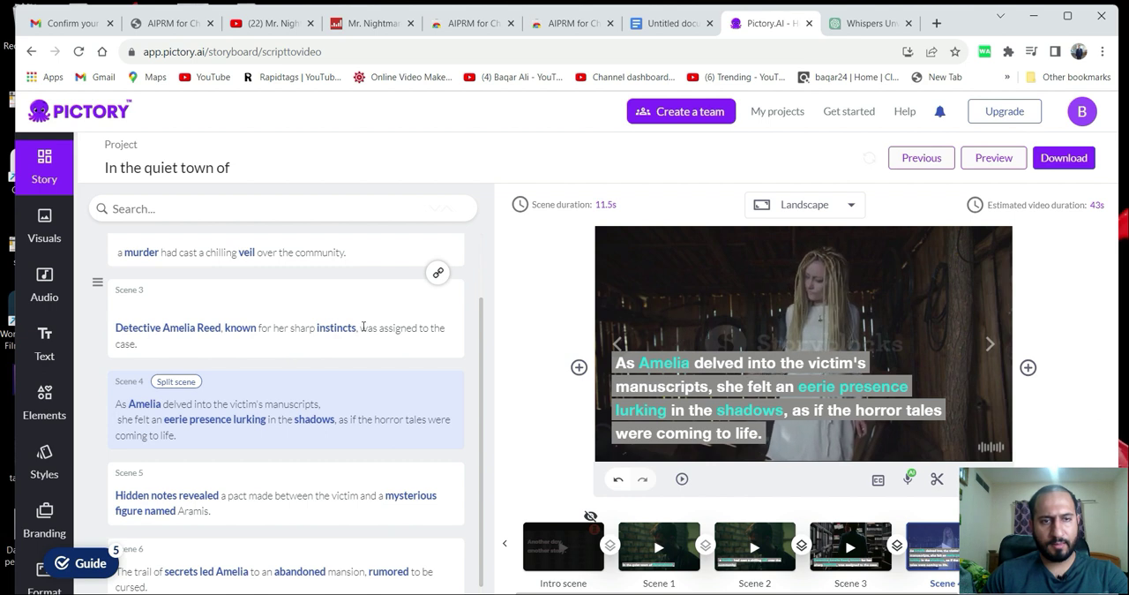
# Split Scene 3 after "instincts," so that "was assigned to the case." starts its own scene, and preview the new scene.
pyautogui.click(362, 329)
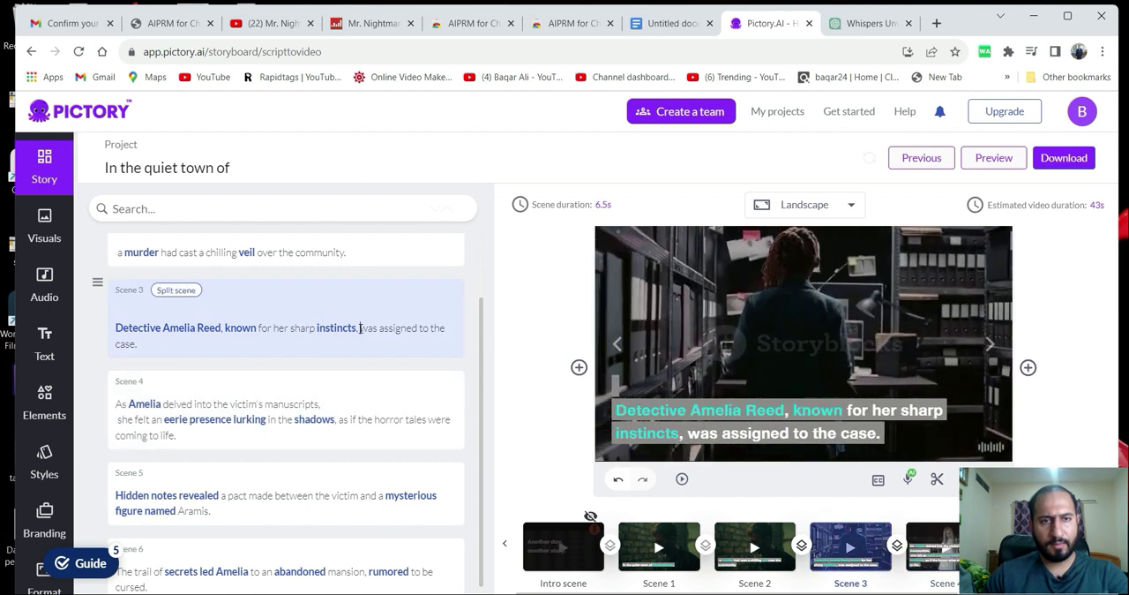
pyautogui.press('Return')
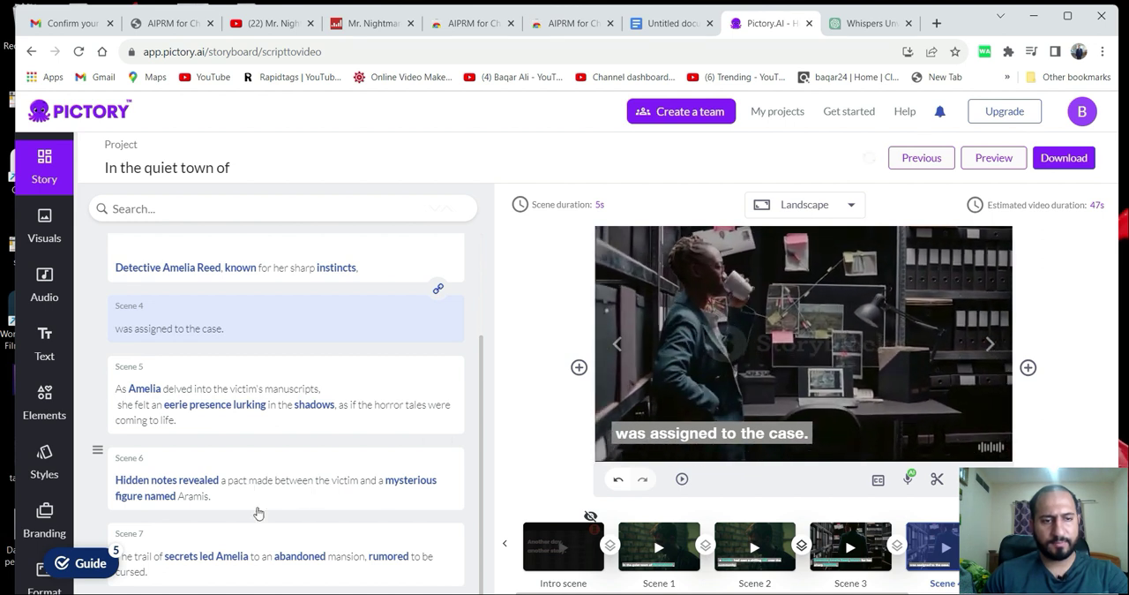
pyautogui.click(680, 481)
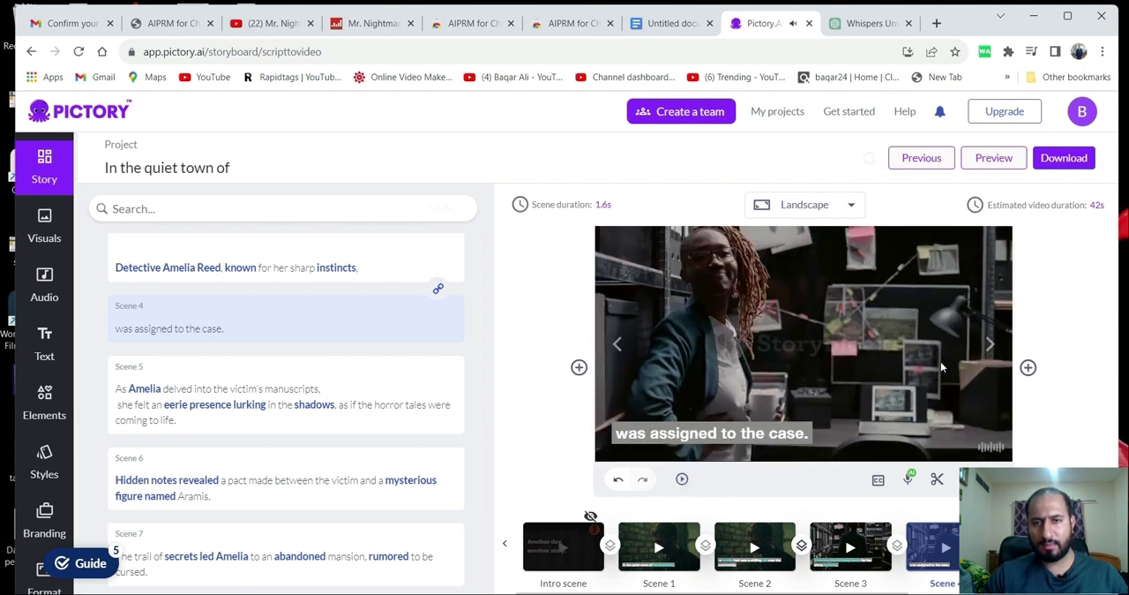
# Generate the project as a video and download the finished file.
pyautogui.click(1084, 159)
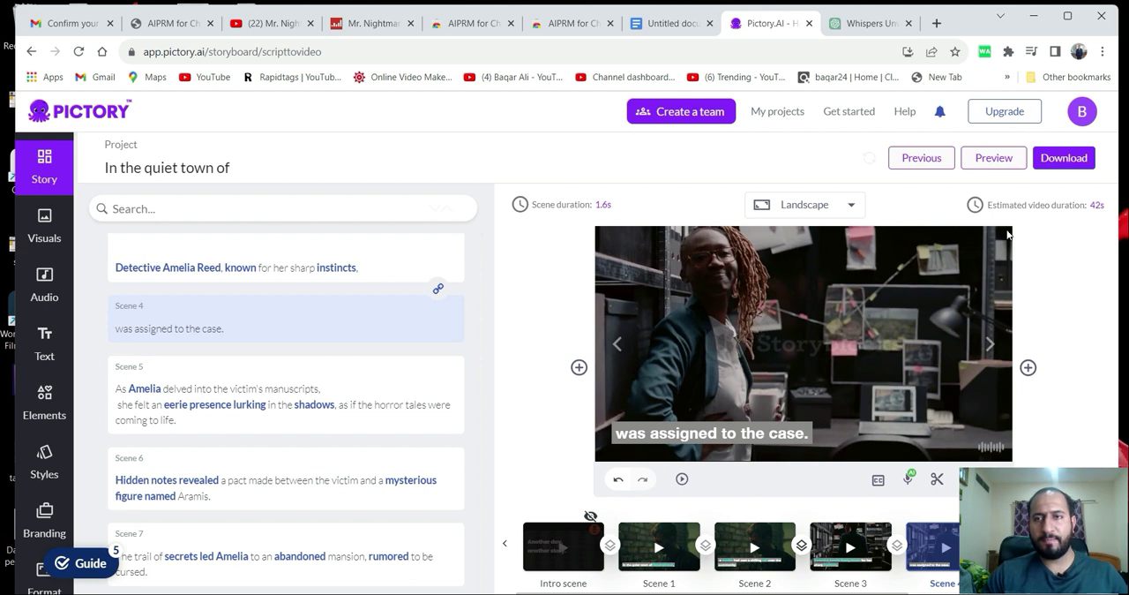
pyautogui.click(1078, 159)
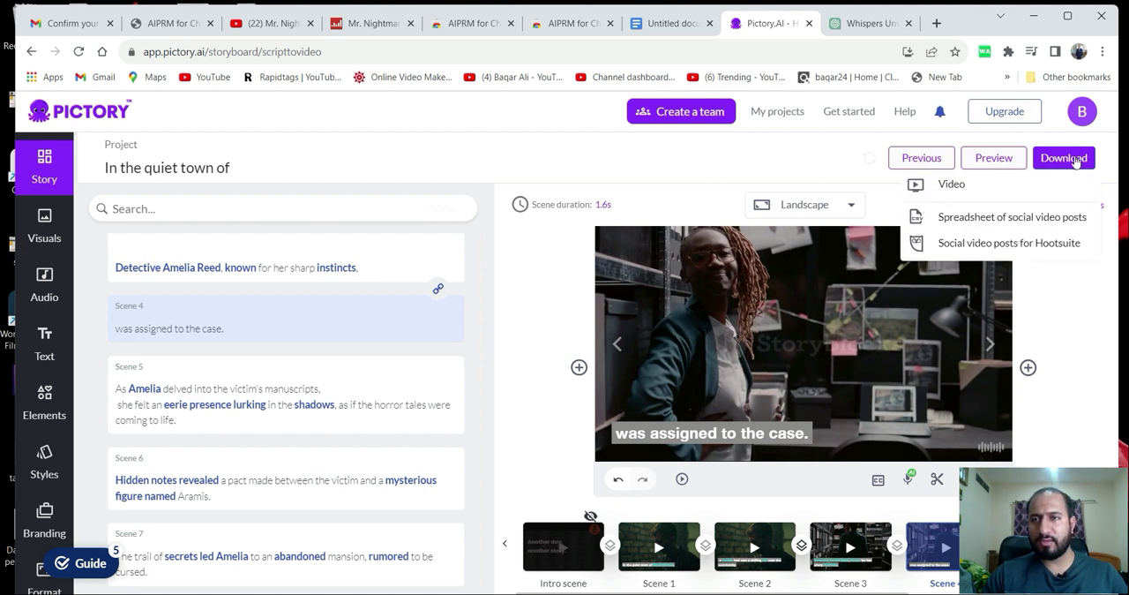
pyautogui.click(950, 187)
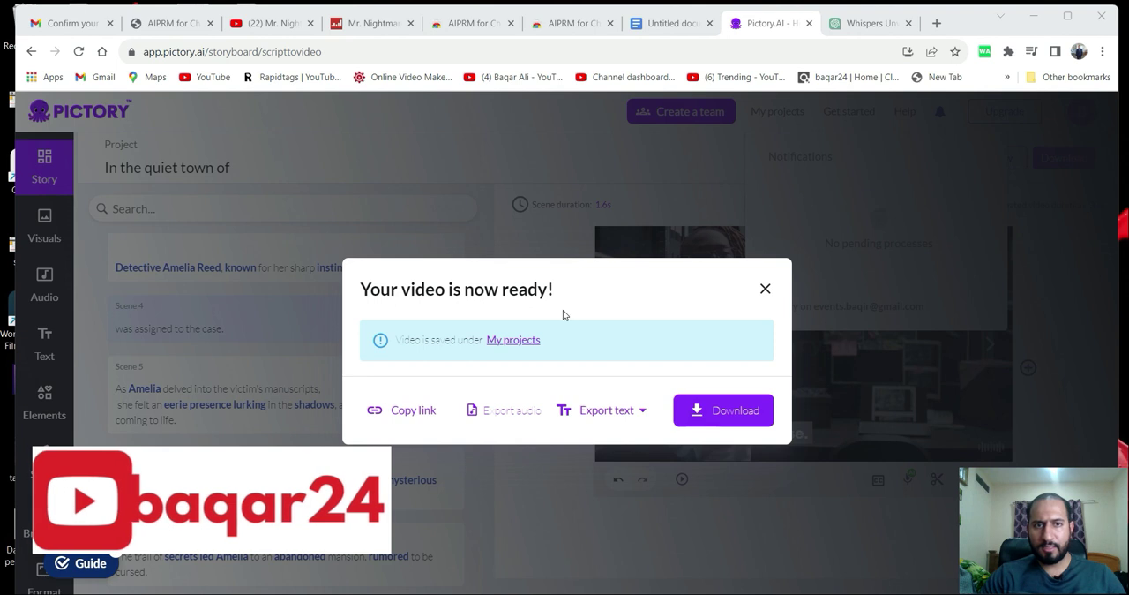
pyautogui.click(718, 419)
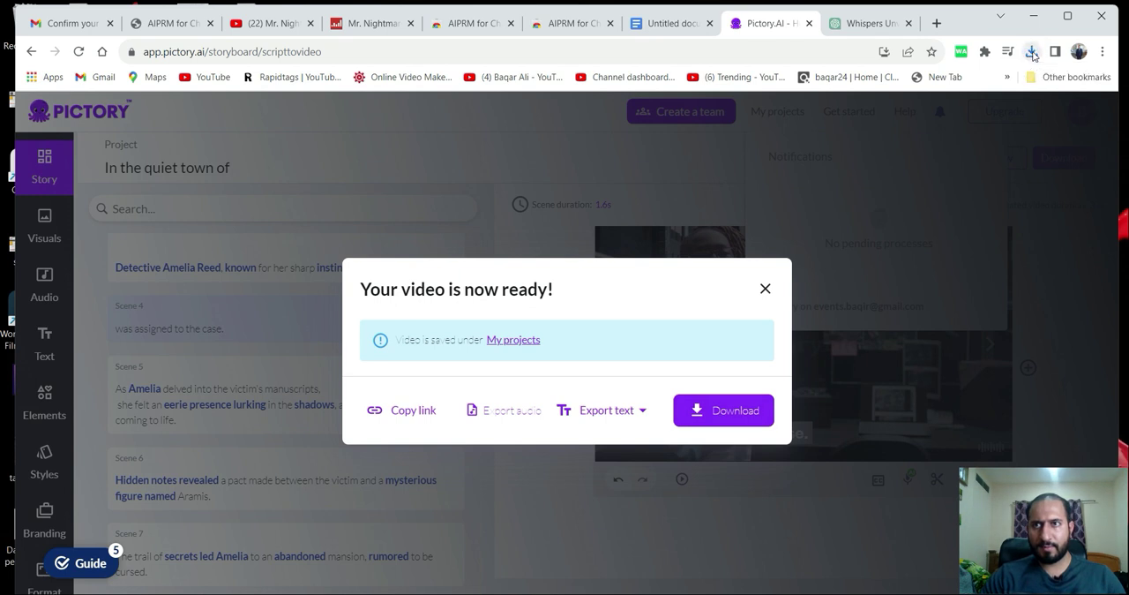
# Open the downloaded Inthequiettownof.mp4 in Media Player and watch the finished horror video.
pyautogui.click(1032, 53)
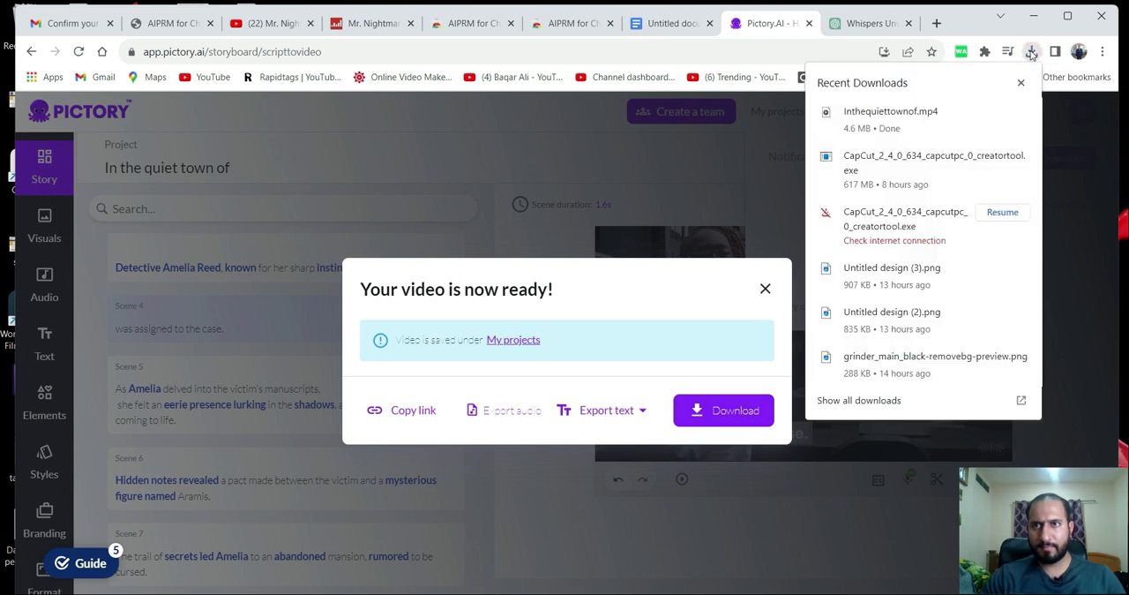
pyautogui.click(890, 116)
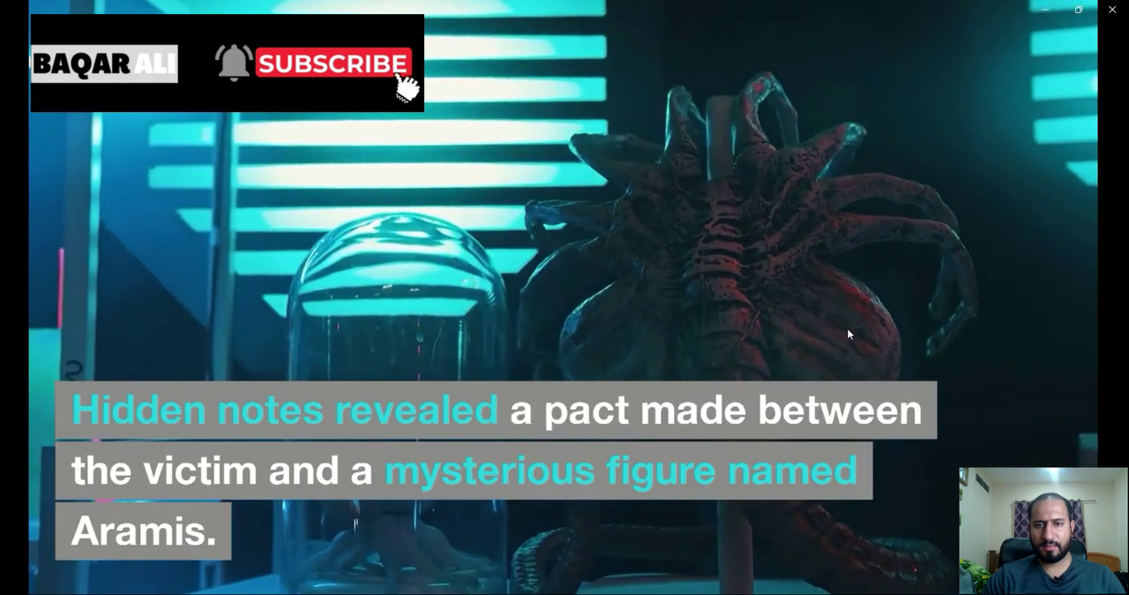
pyautogui.moveTo(936, 358)
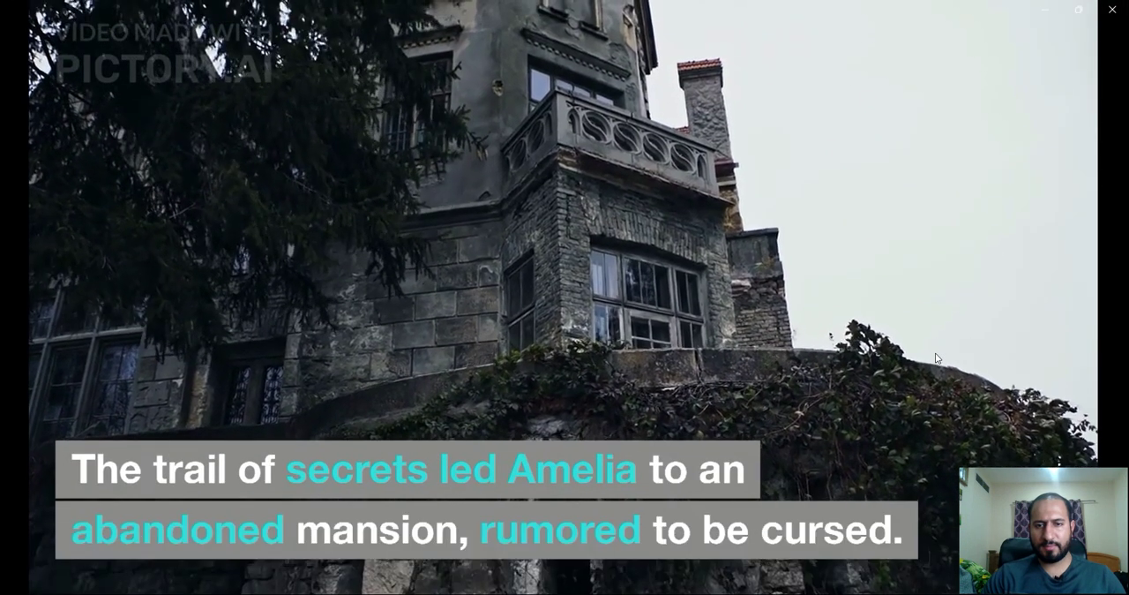
pyautogui.moveTo(923, 385)
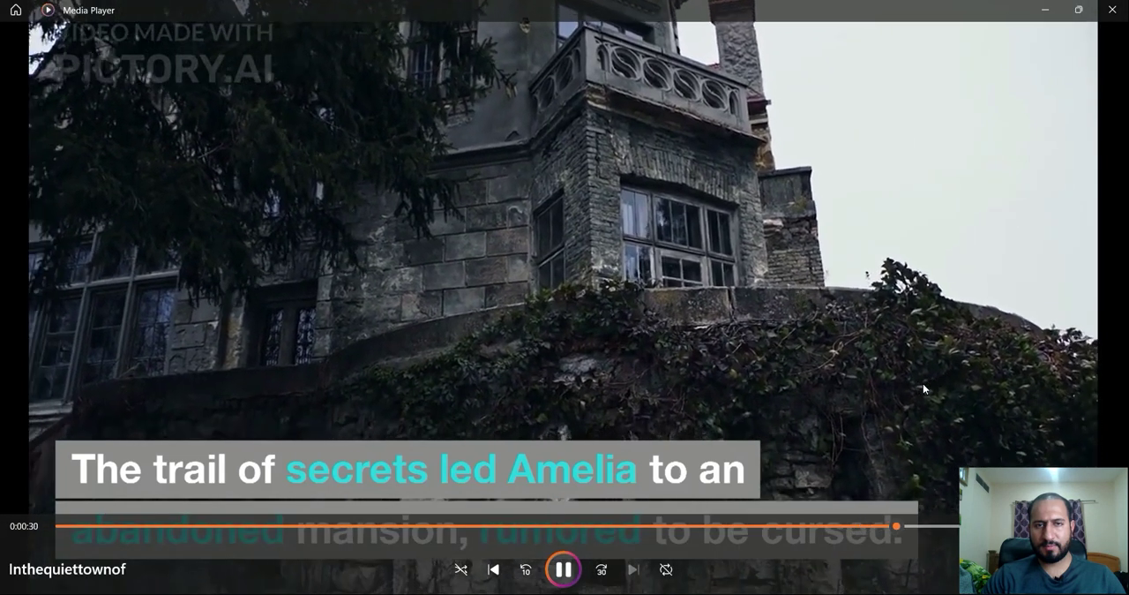